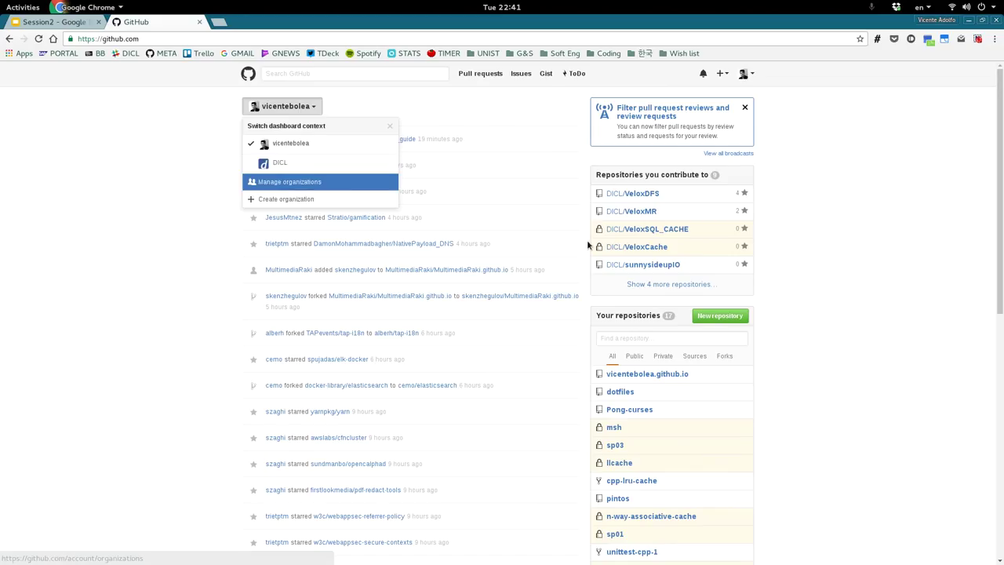
Dismiss the dashboard context list, look over the listed repositories, and open the DICL/VeloxDFS repository.
{"action": "left_click", "coordinate": [816, 381]}
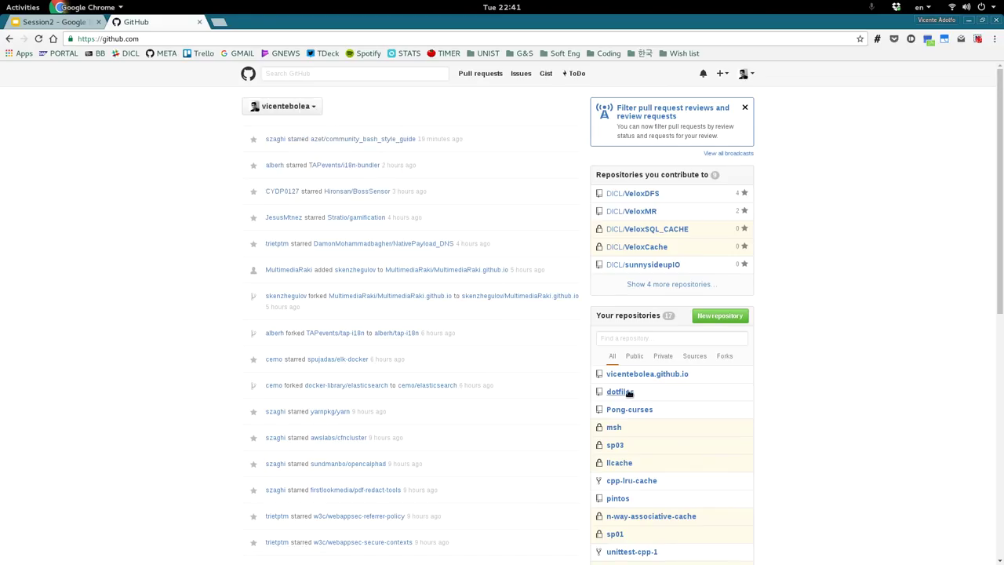
{"action": "scroll", "coordinate": [650, 437], "scroll_direction": "down", "scroll_amount": 3}
{"action": "scroll", "coordinate": [632, 310], "scroll_direction": "down", "scroll_amount": 3}
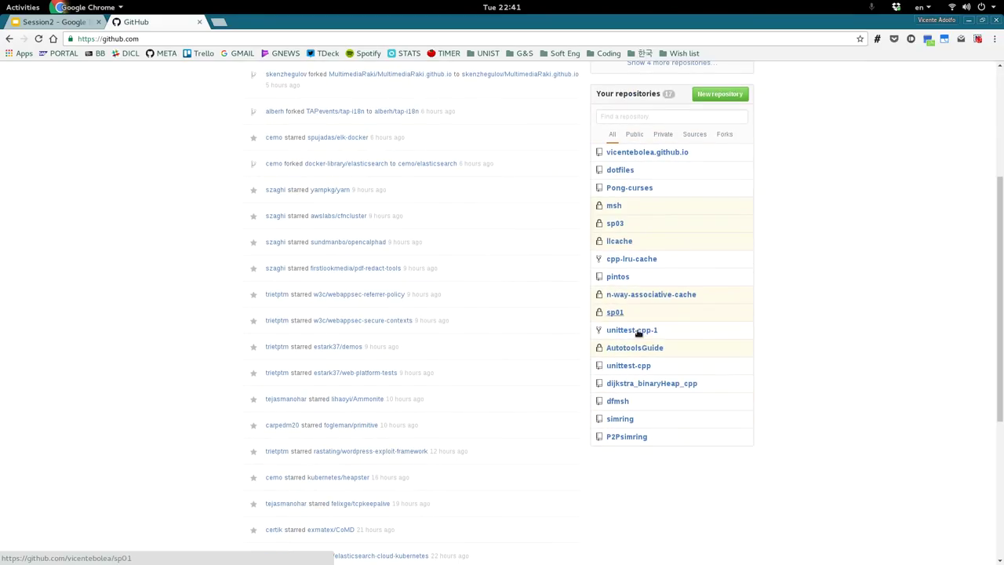
{"action": "scroll", "coordinate": [638, 314], "scroll_direction": "up", "scroll_amount": 2}
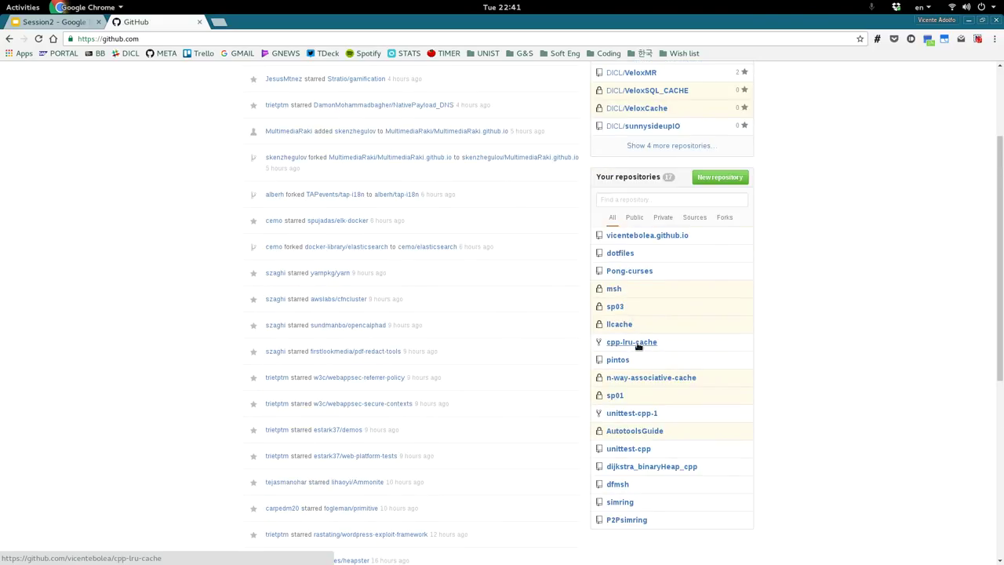
{"action": "scroll", "coordinate": [630, 271], "scroll_direction": "up", "scroll_amount": 4}
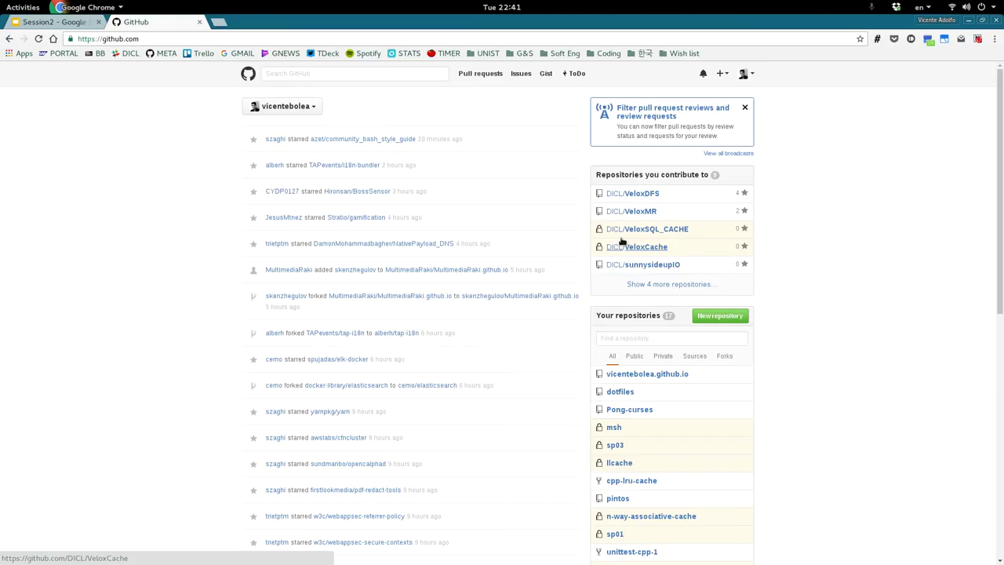
{"action": "left_click", "coordinate": [648, 197]}
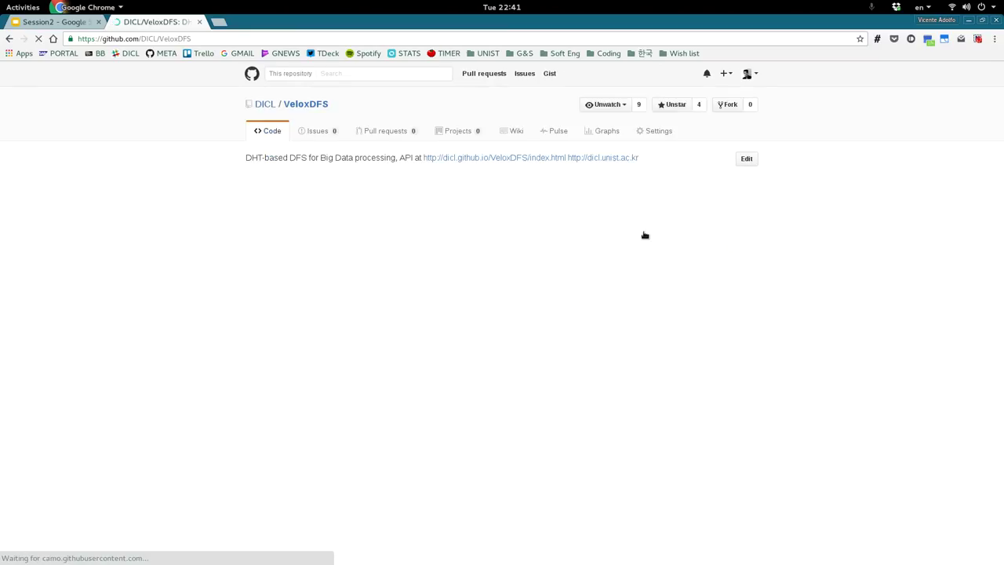
Examine the VeloxDFS repository's file list and read its README from the introduction through usage, installation and FAQ.
{"action": "scroll", "coordinate": [444, 258], "scroll_direction": "down", "scroll_amount": 3}
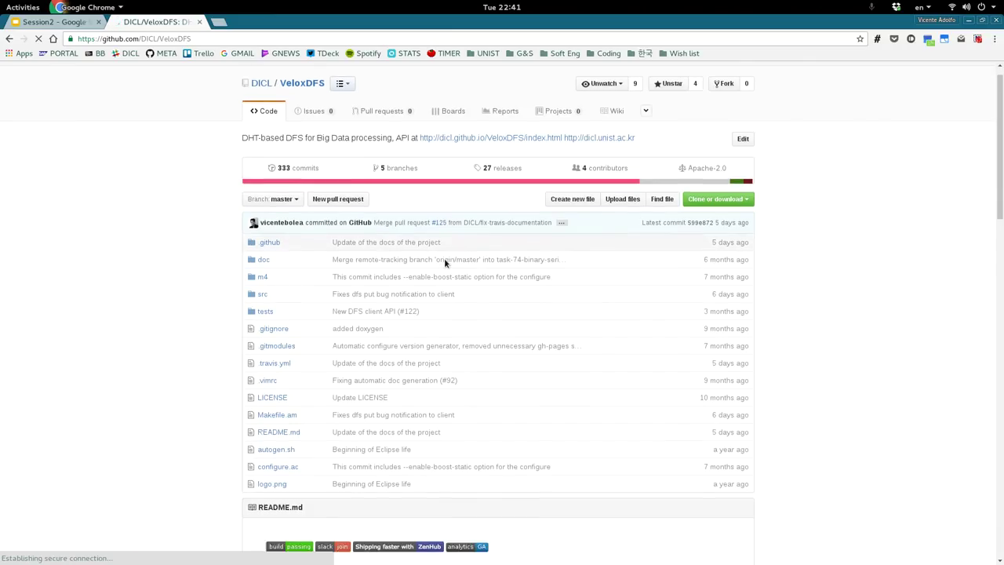
{"action": "scroll", "coordinate": [495, 375], "scroll_direction": "up", "scroll_amount": 3}
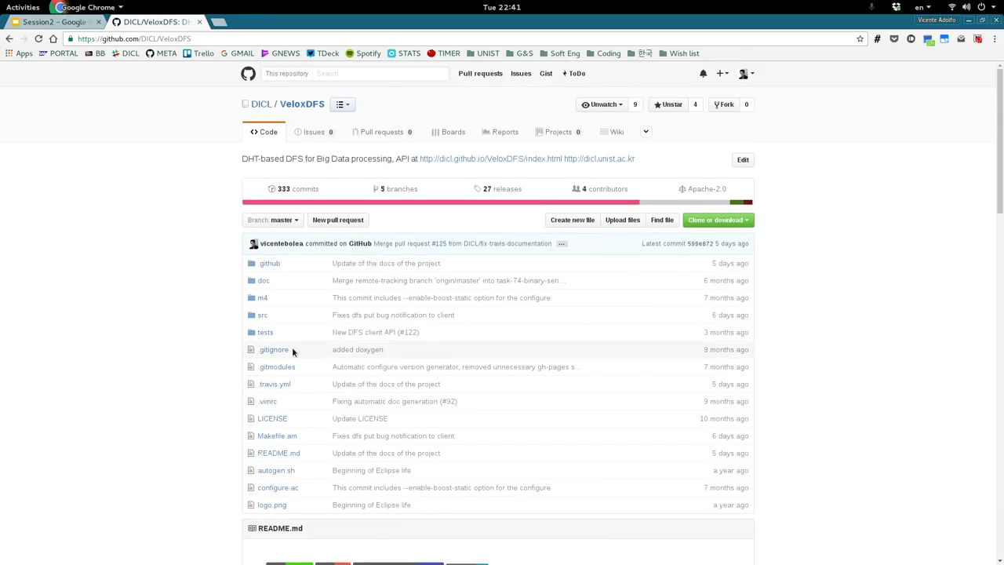
{"action": "scroll", "coordinate": [340, 346], "scroll_direction": "down", "scroll_amount": 4}
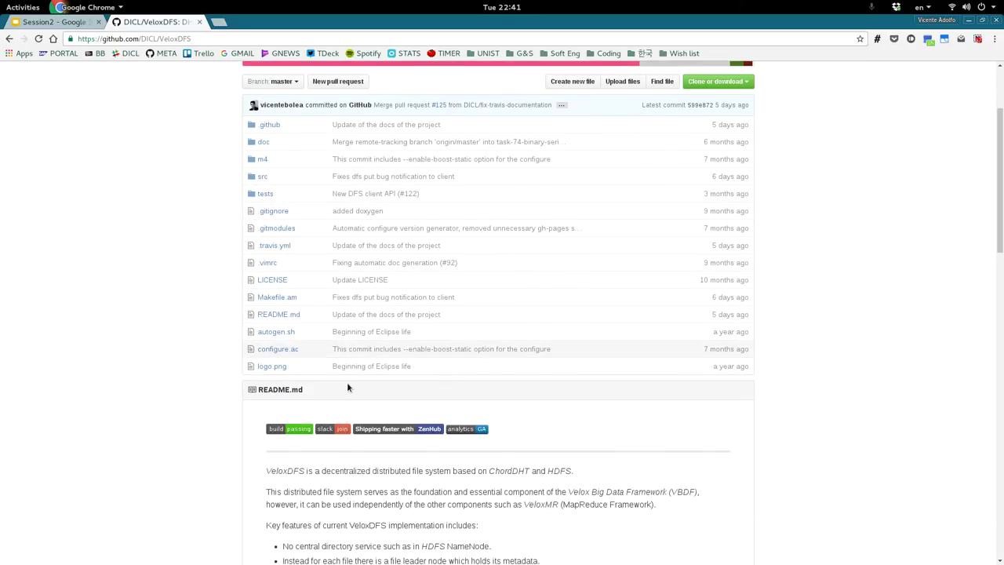
{"action": "scroll", "coordinate": [348, 388], "scroll_direction": "down", "scroll_amount": 4}
{"action": "scroll", "coordinate": [274, 303], "scroll_direction": "up", "scroll_amount": 2}
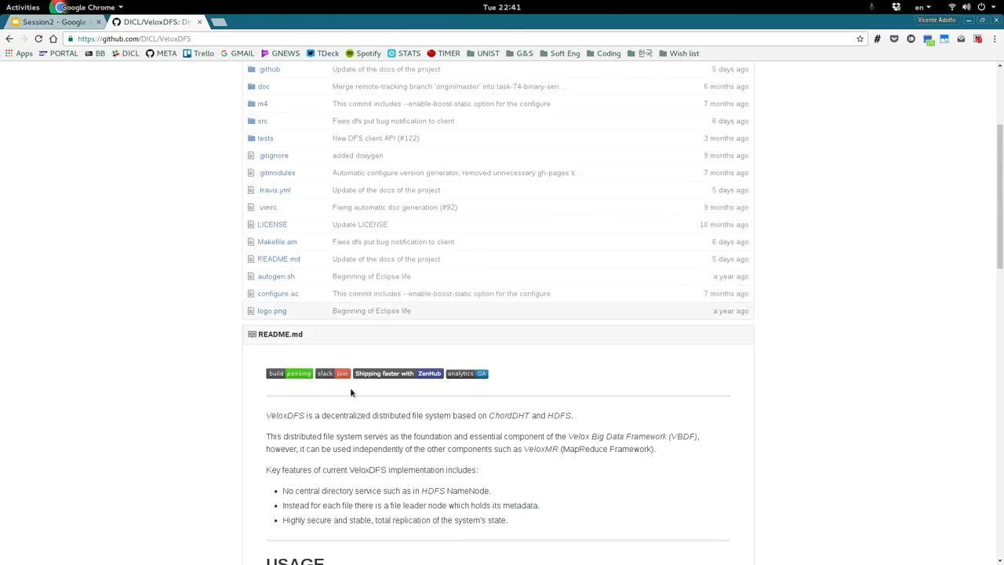
{"action": "scroll", "coordinate": [351, 394], "scroll_direction": "down", "scroll_amount": 3}
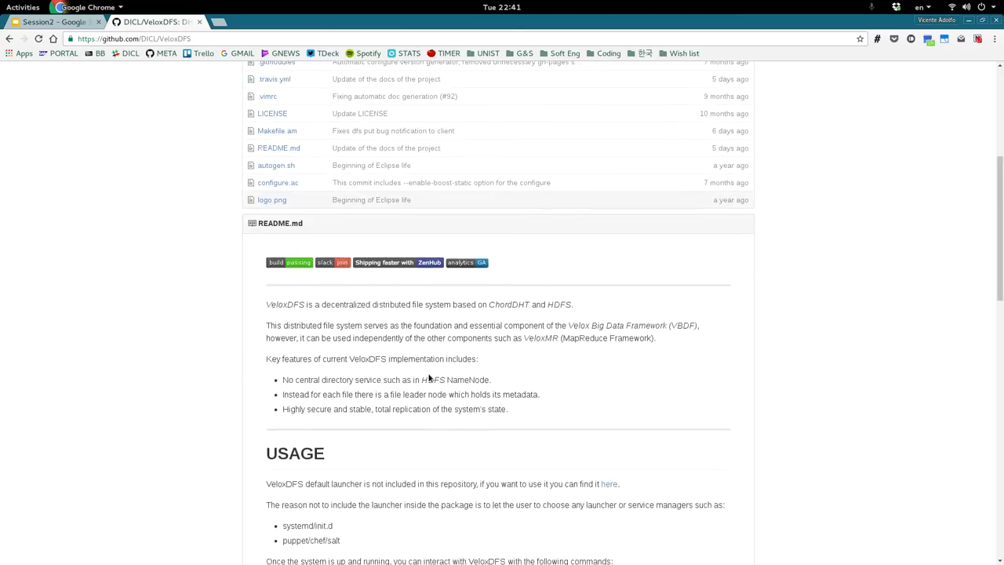
{"action": "scroll", "coordinate": [429, 377], "scroll_direction": "down", "scroll_amount": 9}
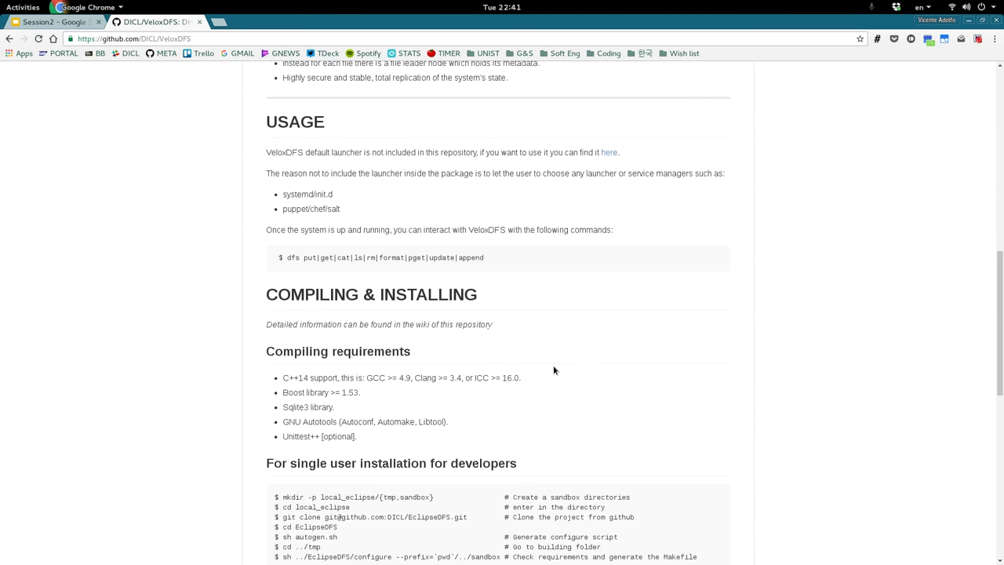
{"action": "scroll", "coordinate": [695, 388], "scroll_direction": "down", "scroll_amount": 9}
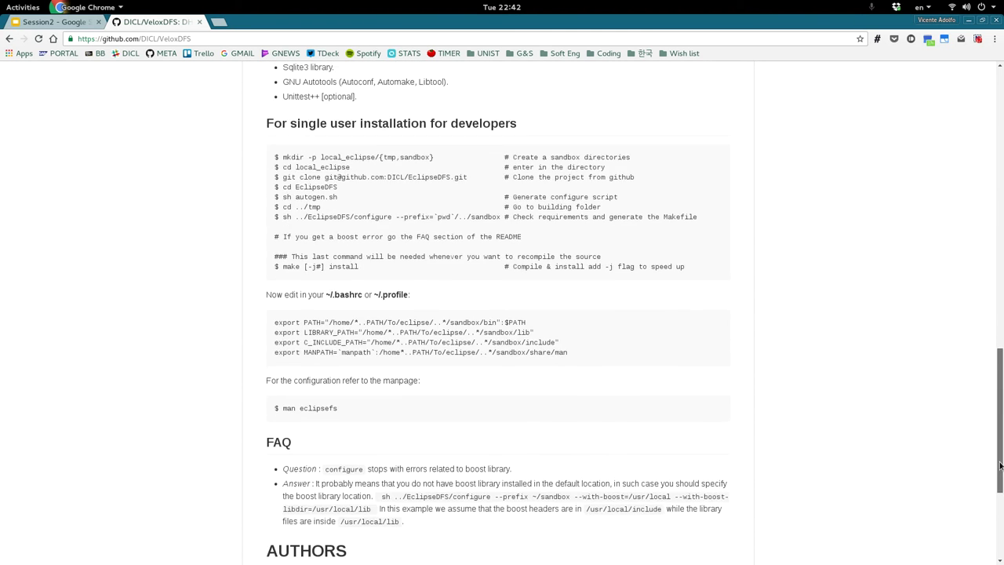
{"action": "left_click_drag", "start_coordinate": [1000, 466], "coordinate": [986, 139]}
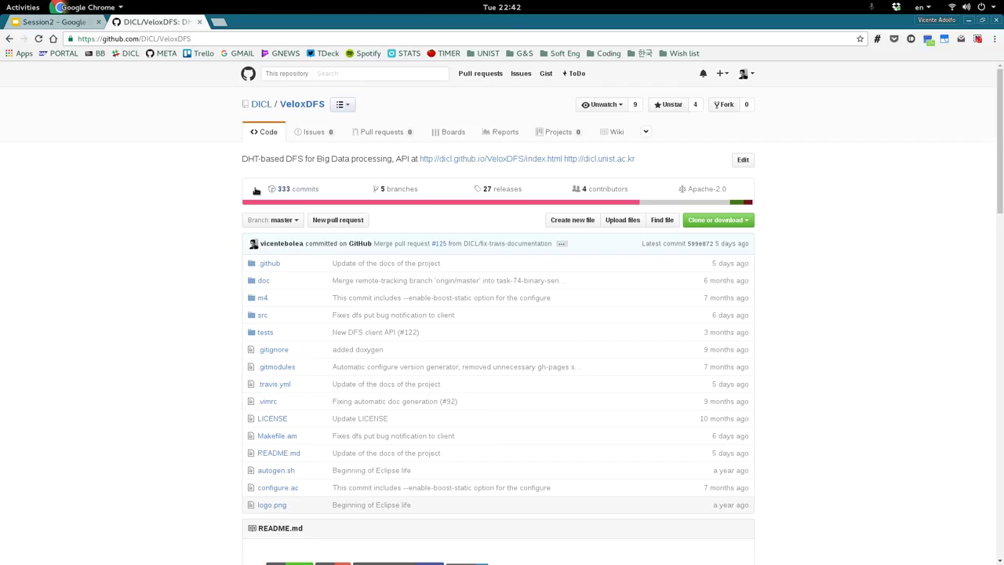
Look through the commit history of the master branch, then return to the repository's main page.
{"action": "left_click", "coordinate": [290, 193]}
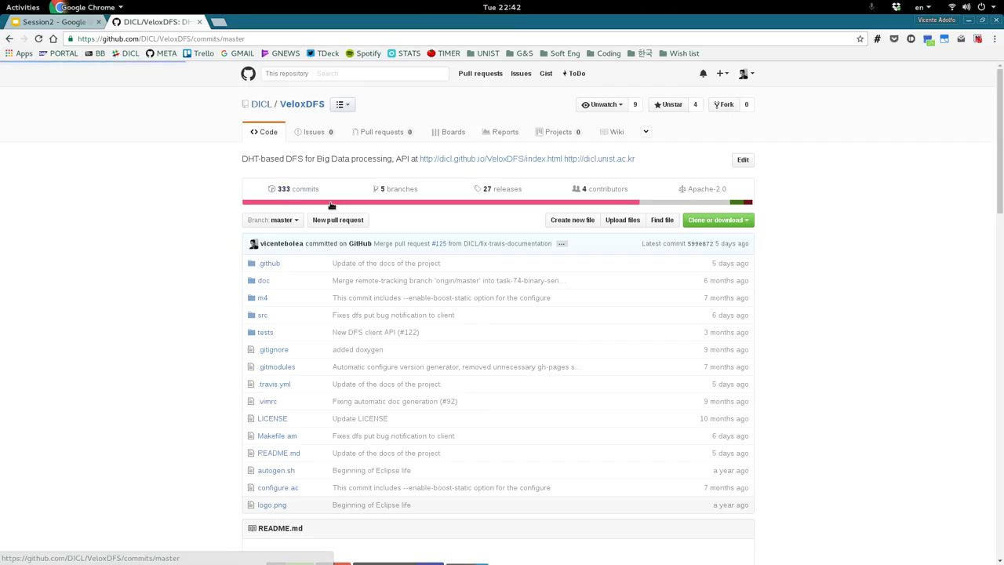
{"action": "left_click", "coordinate": [275, 189]}
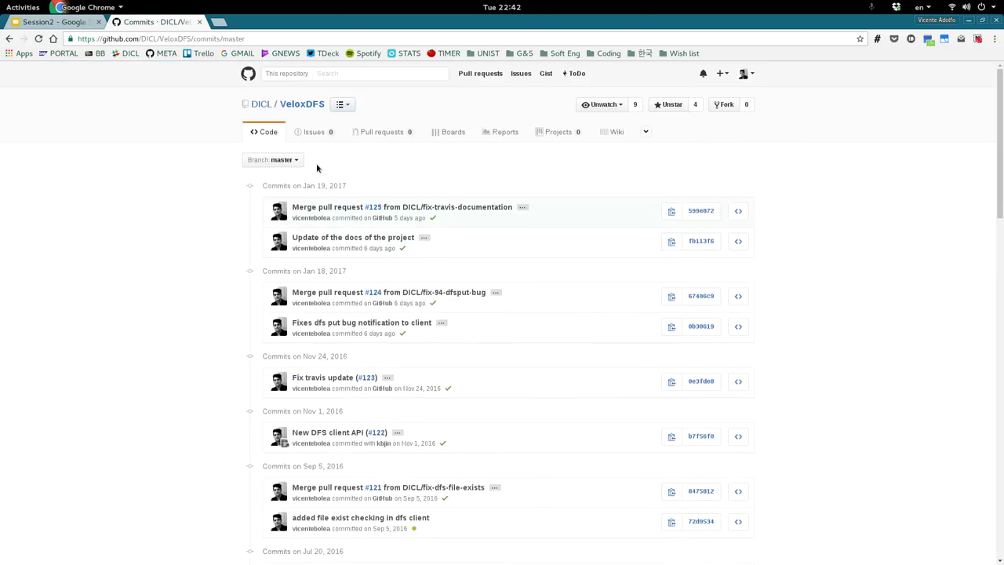
{"action": "scroll", "coordinate": [354, 281], "scroll_direction": "down", "scroll_amount": 3}
{"action": "scroll", "coordinate": [353, 281], "scroll_direction": "down", "scroll_amount": 20}
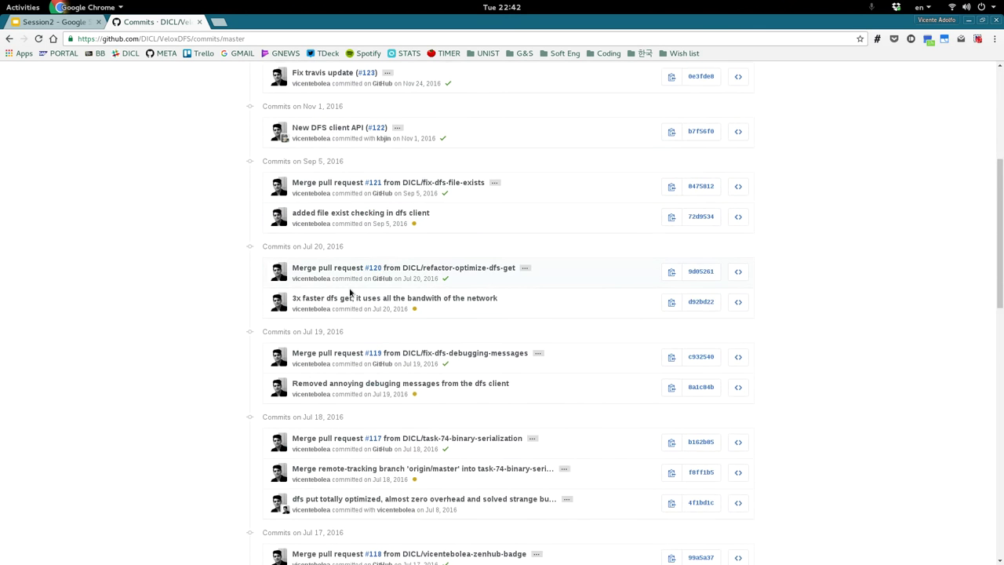
{"action": "scroll", "coordinate": [358, 289], "scroll_direction": "down", "scroll_amount": 6}
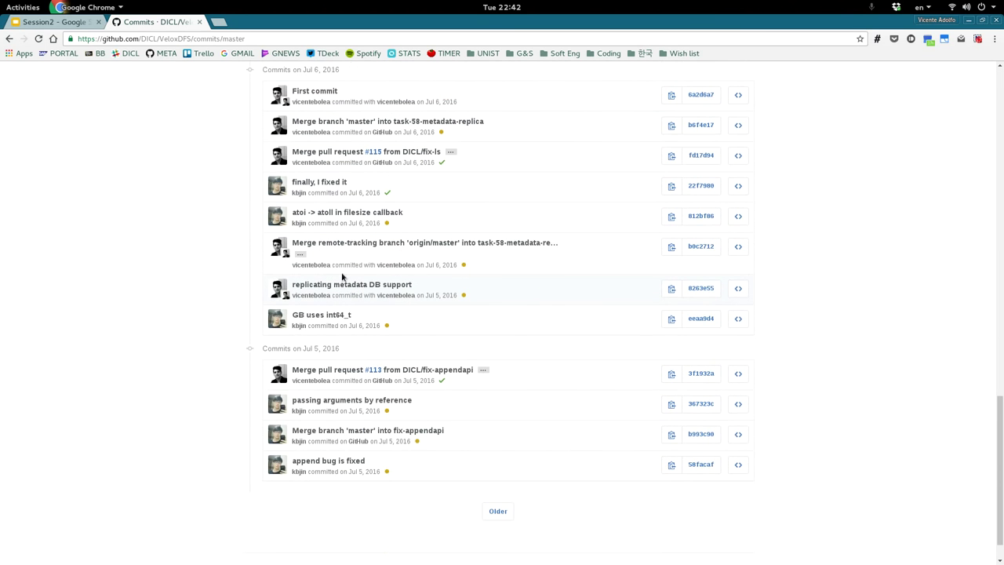
{"action": "left_click", "coordinate": [10, 39]}
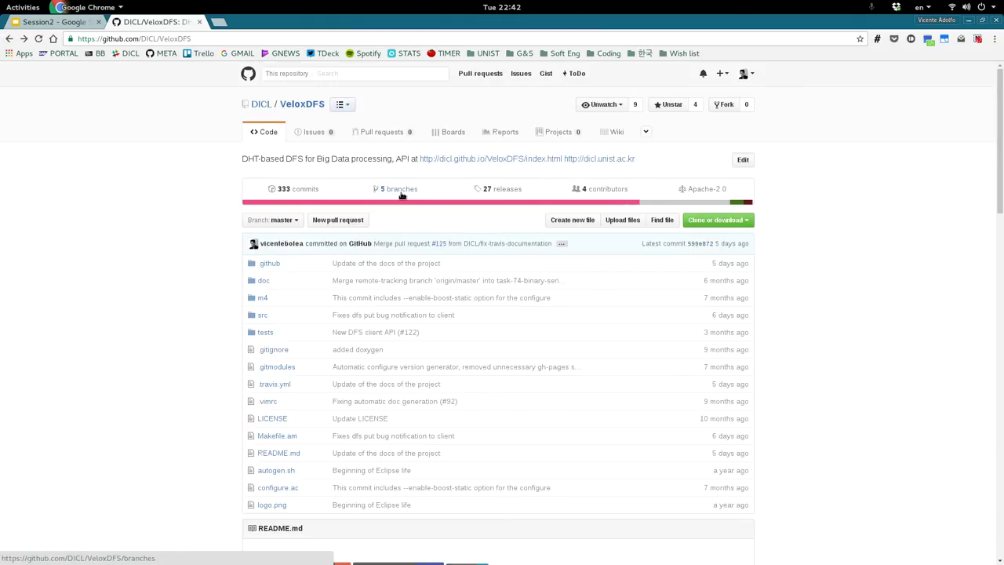
View the repository's contributors, commits, code frequency and punch card graphs.
{"action": "left_click", "coordinate": [601, 189]}
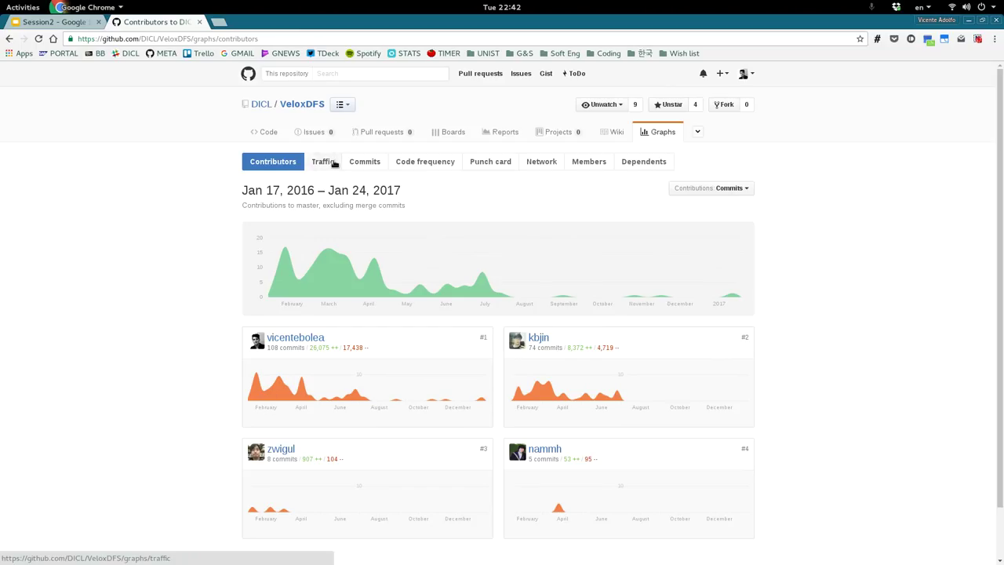
{"action": "left_click", "coordinate": [385, 162]}
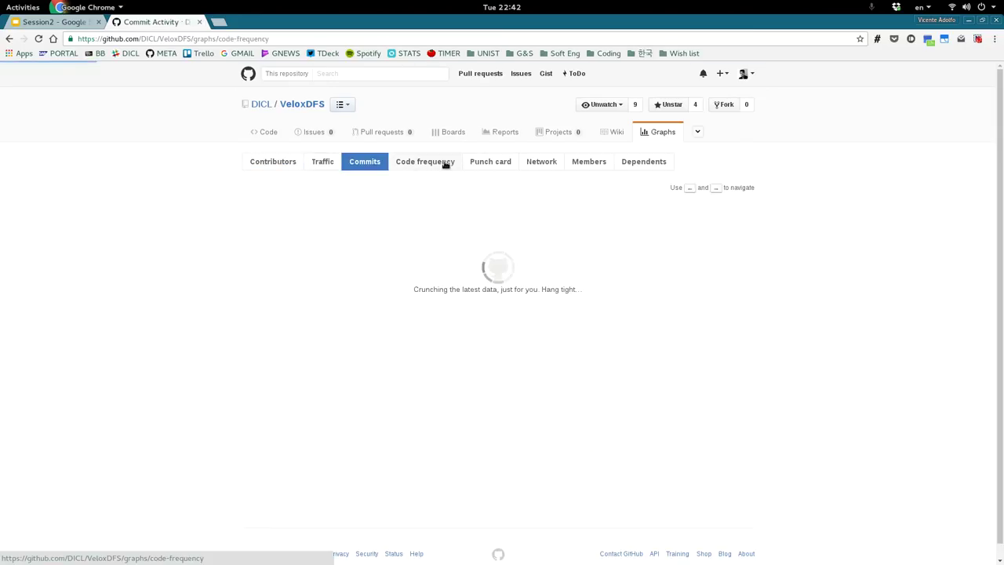
{"action": "left_click", "coordinate": [445, 163]}
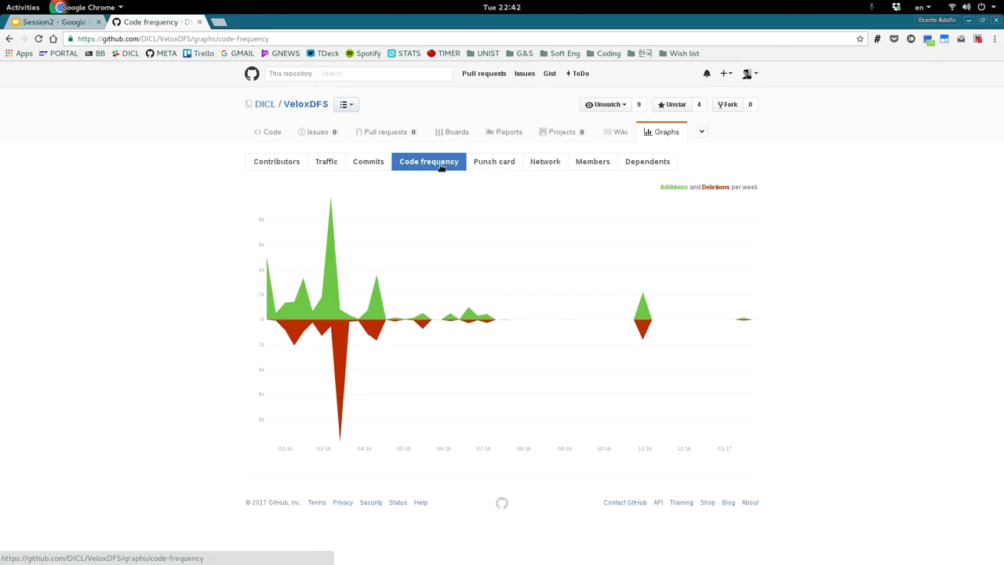
{"action": "left_click", "coordinate": [504, 168]}
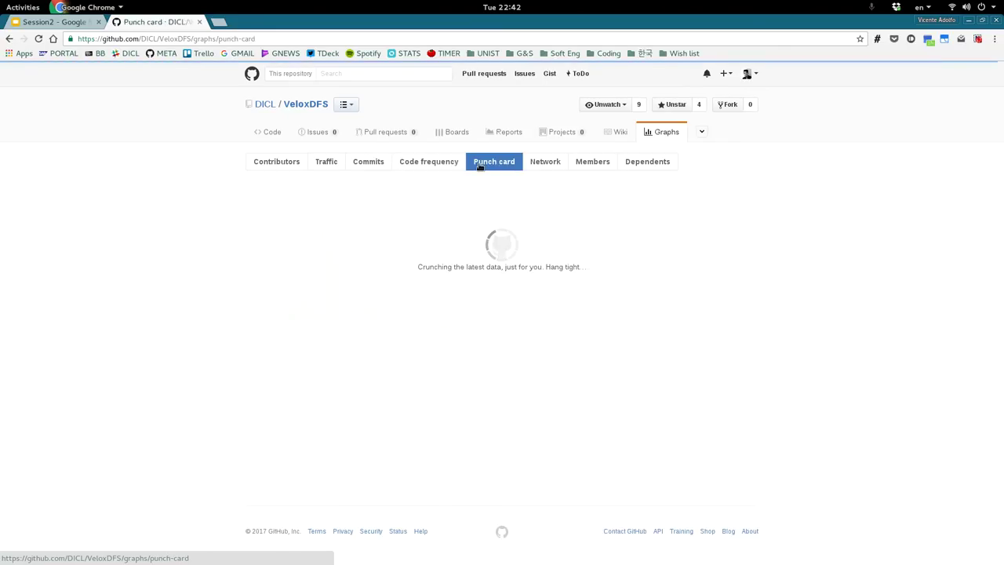
Open the closed pull request "[bug 94] notification to client delayed in dfs put" and view its conversation.
{"action": "left_click", "coordinate": [359, 138]}
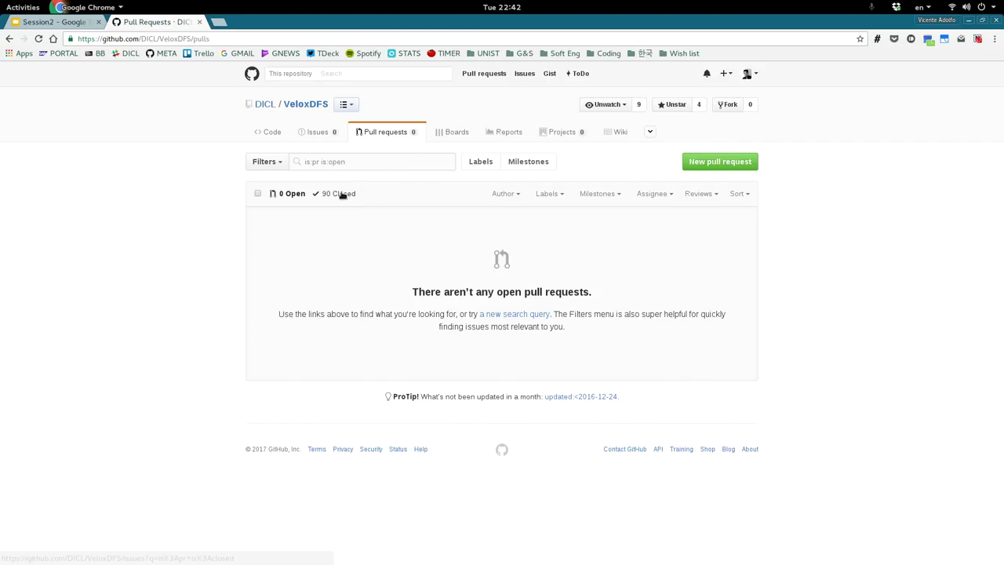
{"action": "left_click", "coordinate": [333, 193]}
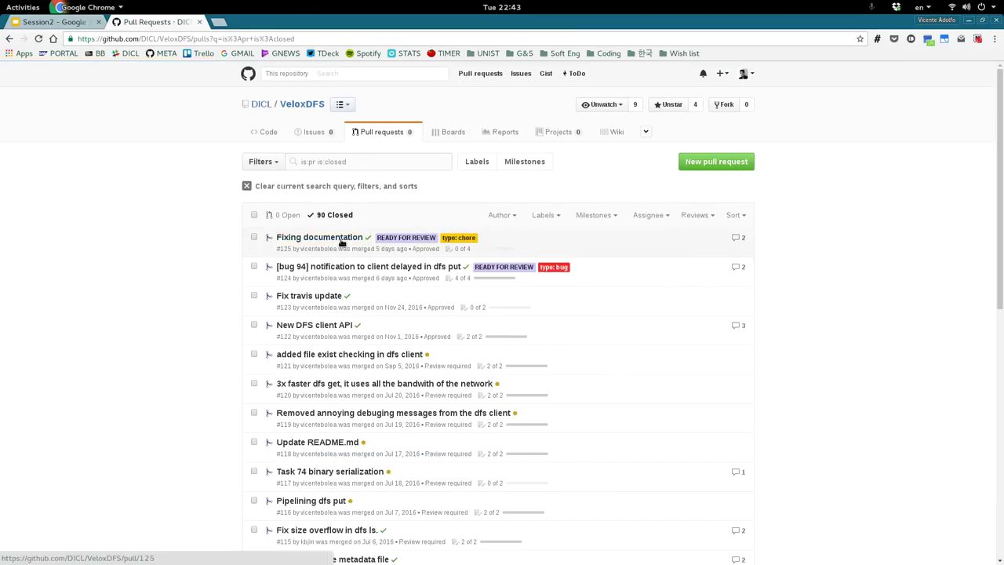
{"action": "left_click", "coordinate": [365, 267]}
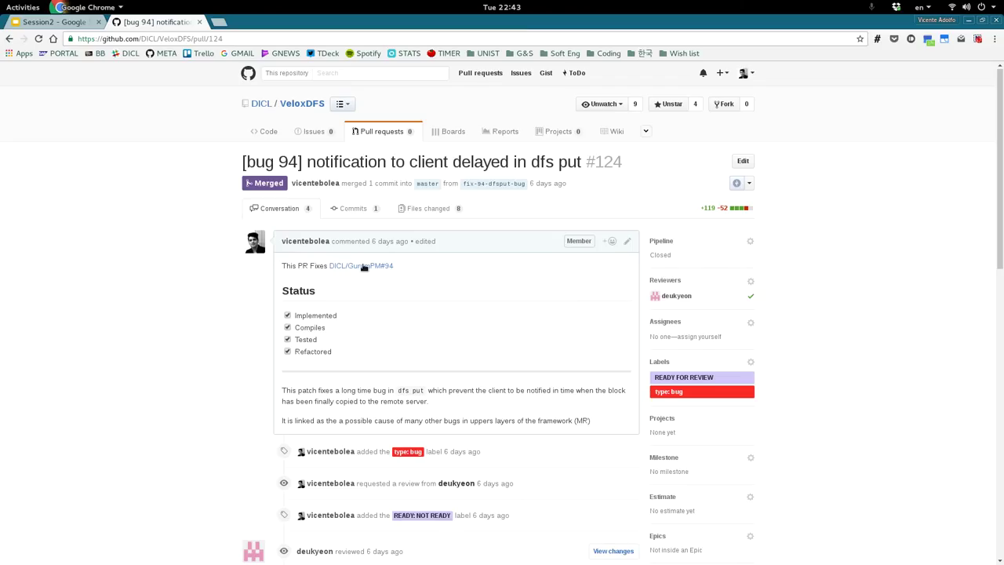
{"action": "scroll", "coordinate": [409, 295], "scroll_direction": "down", "scroll_amount": 3}
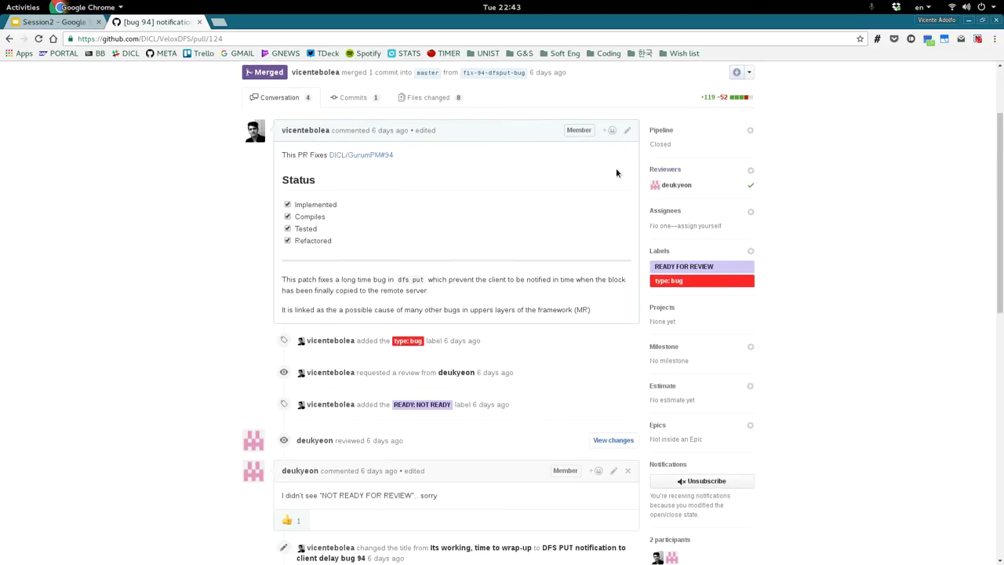
{"action": "scroll", "coordinate": [469, 245], "scroll_direction": "up", "scroll_amount": 3}
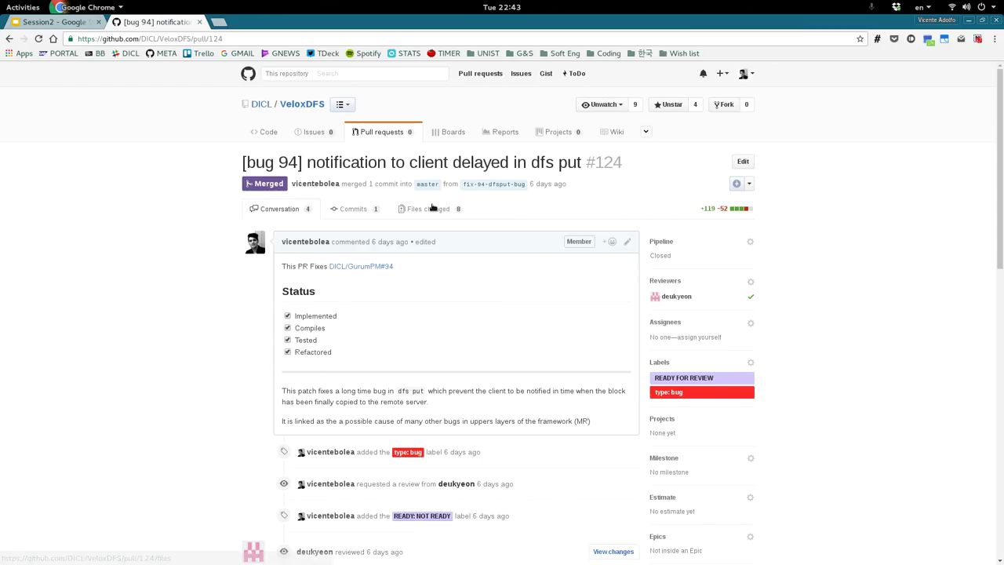
Review the pull request's changed files, from the Makefile.am diff down to the src/nodes/peerdfs.cc changes.
{"action": "left_click", "coordinate": [460, 208]}
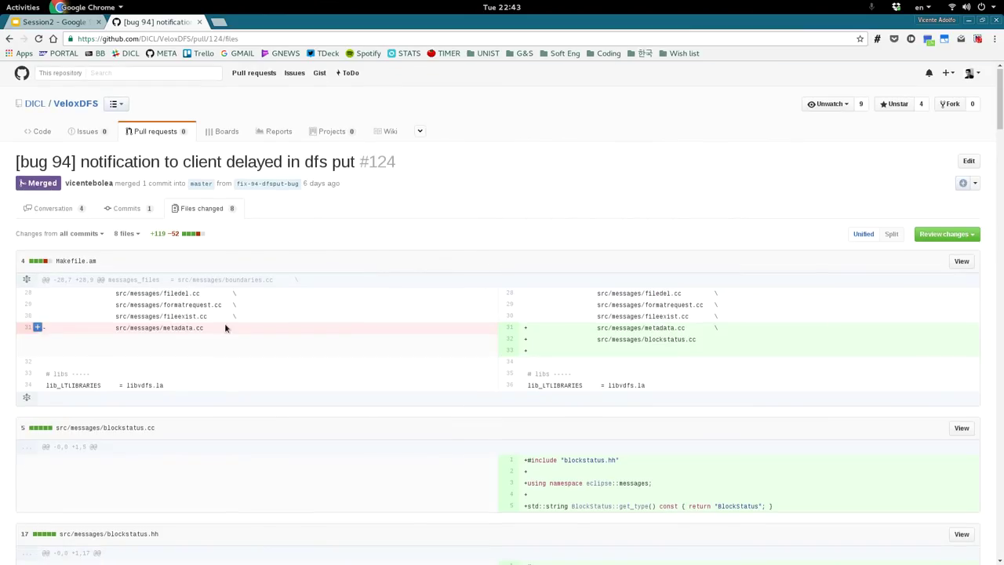
{"action": "scroll", "coordinate": [522, 506], "scroll_direction": "down", "scroll_amount": 1}
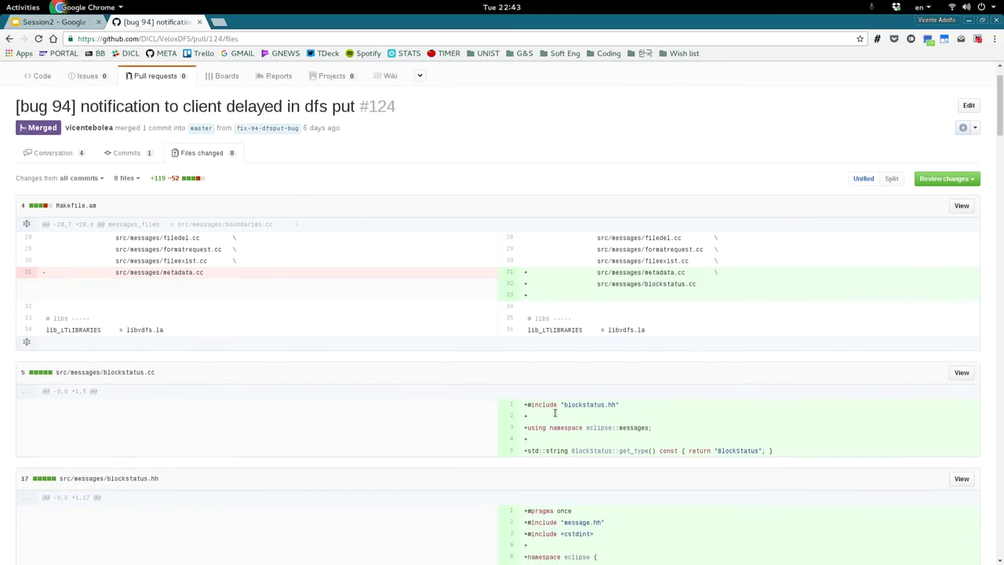
{"action": "scroll", "coordinate": [521, 505], "scroll_direction": "down", "scroll_amount": 1}
{"action": "scroll", "coordinate": [549, 381], "scroll_direction": "down", "scroll_amount": 1}
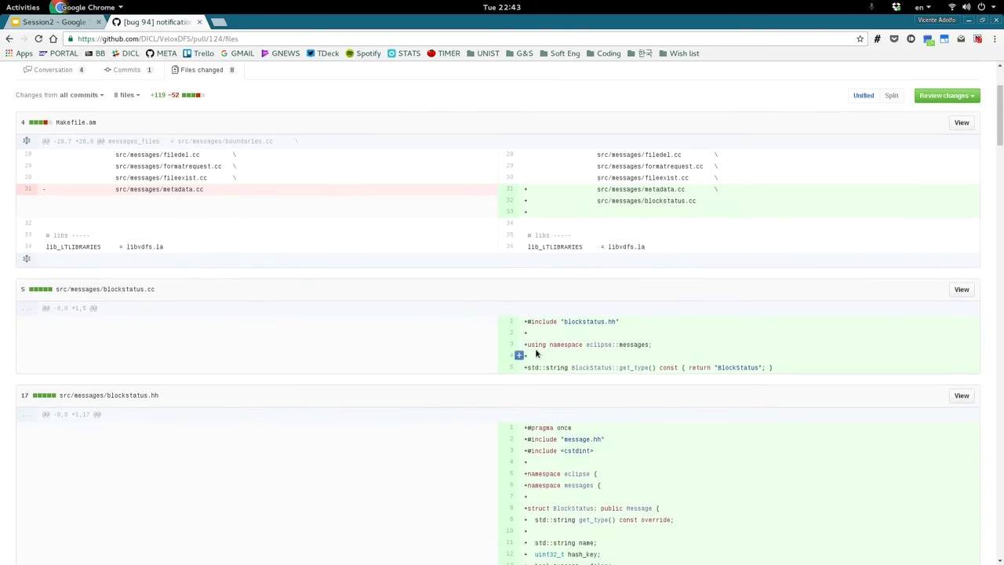
{"action": "scroll", "coordinate": [499, 353], "scroll_direction": "down", "scroll_amount": 3}
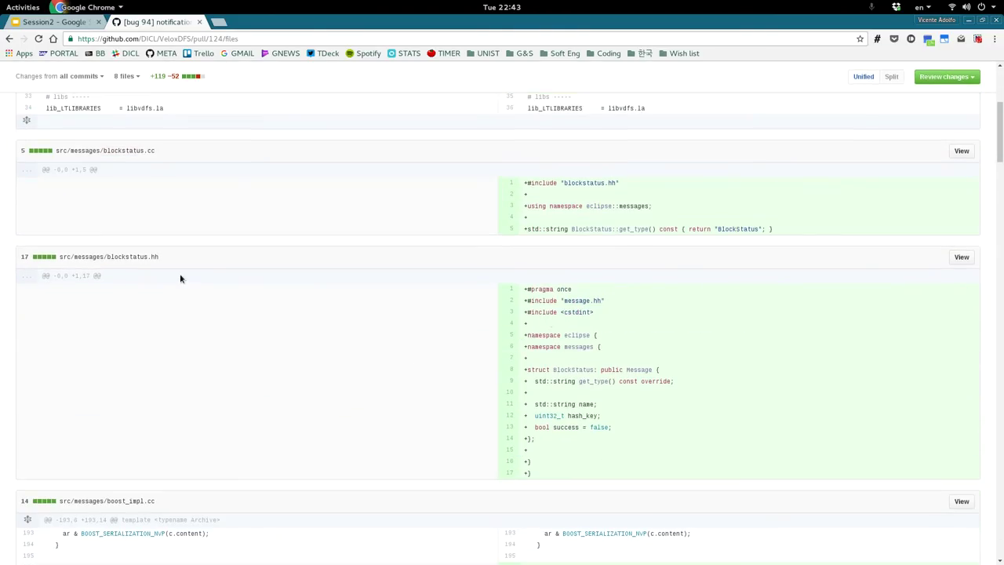
{"action": "scroll", "coordinate": [129, 285], "scroll_direction": "down", "scroll_amount": 3}
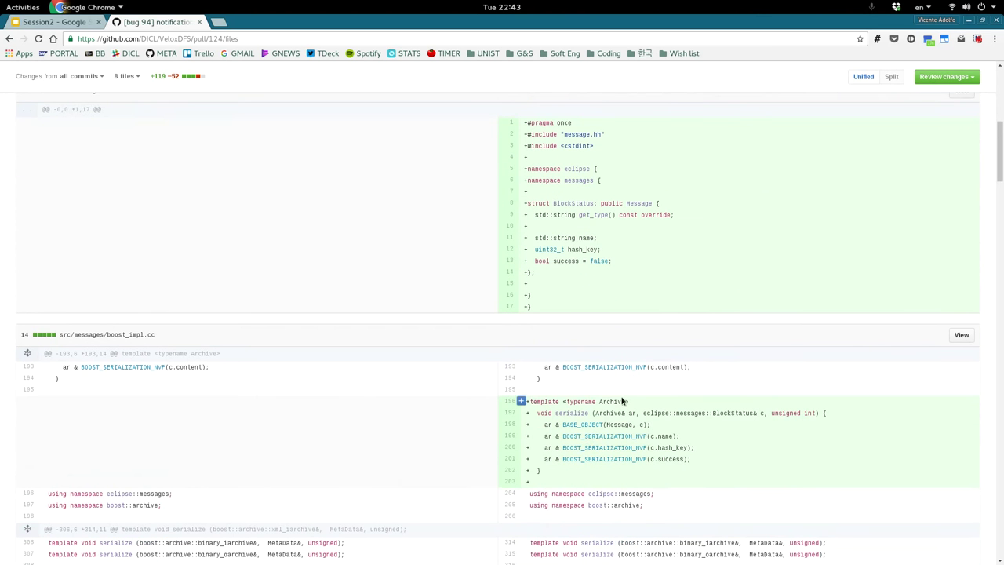
{"action": "scroll", "coordinate": [550, 393], "scroll_direction": "down", "scroll_amount": 3}
{"action": "scroll", "coordinate": [522, 461], "scroll_direction": "down", "scroll_amount": 1}
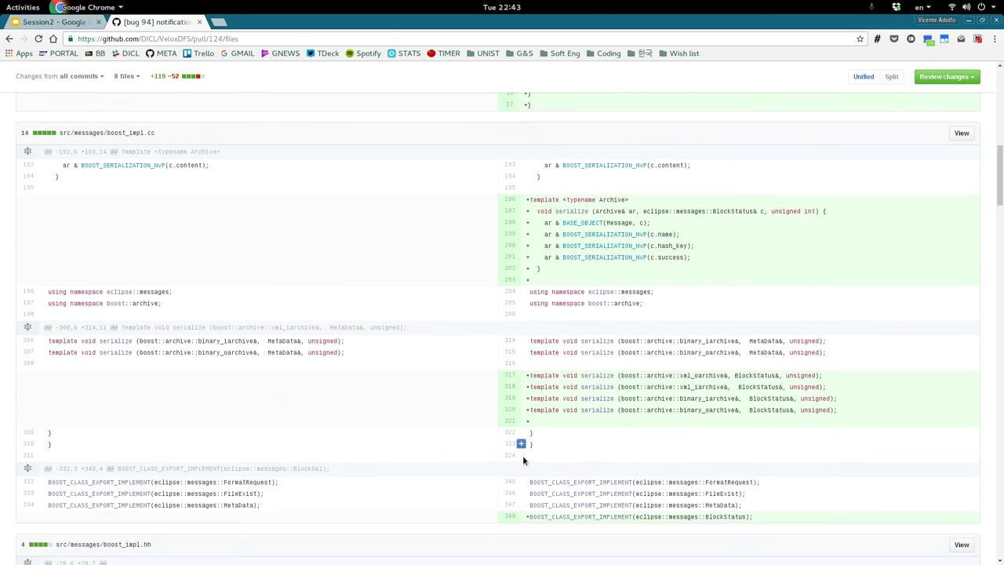
{"action": "scroll", "coordinate": [601, 395], "scroll_direction": "down", "scroll_amount": 11}
{"action": "scroll", "coordinate": [634, 446], "scroll_direction": "down", "scroll_amount": 2}
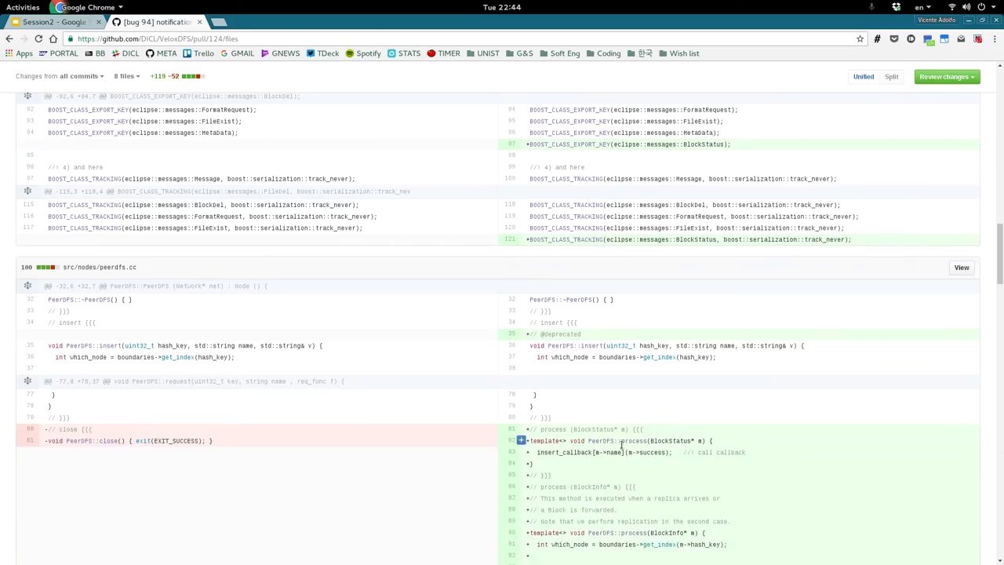
{"action": "scroll", "coordinate": [622, 445], "scroll_direction": "down", "scroll_amount": 4}
{"action": "scroll", "coordinate": [608, 442], "scroll_direction": "down", "scroll_amount": 1}
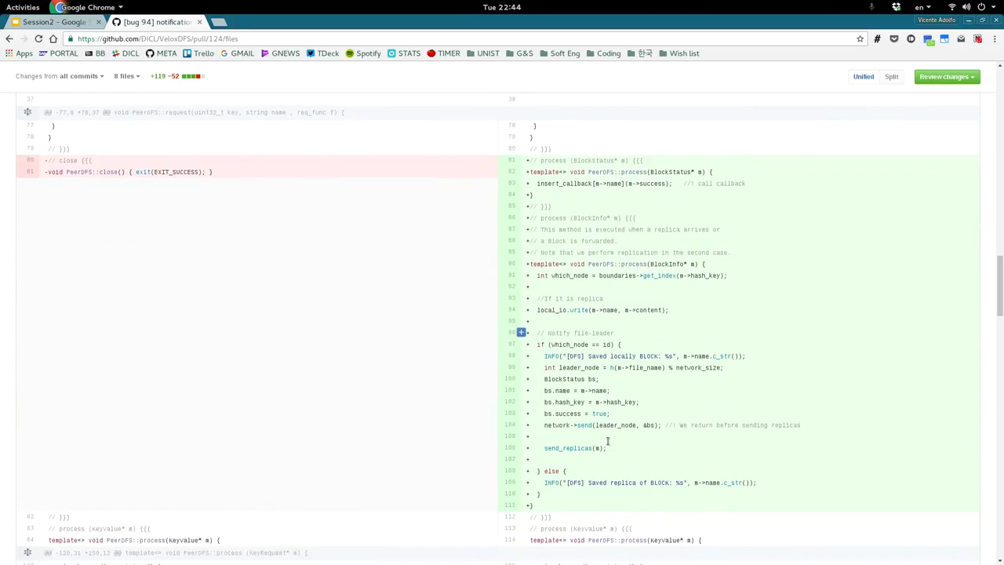
Review the src/nodes/peerdfs.cc diff from the BlockInfo process method down to the added send_replicas function.
{"action": "scroll", "coordinate": [608, 441], "scroll_direction": "down", "scroll_amount": 1}
{"action": "scroll", "coordinate": [581, 393], "scroll_direction": "up", "scroll_amount": 2}
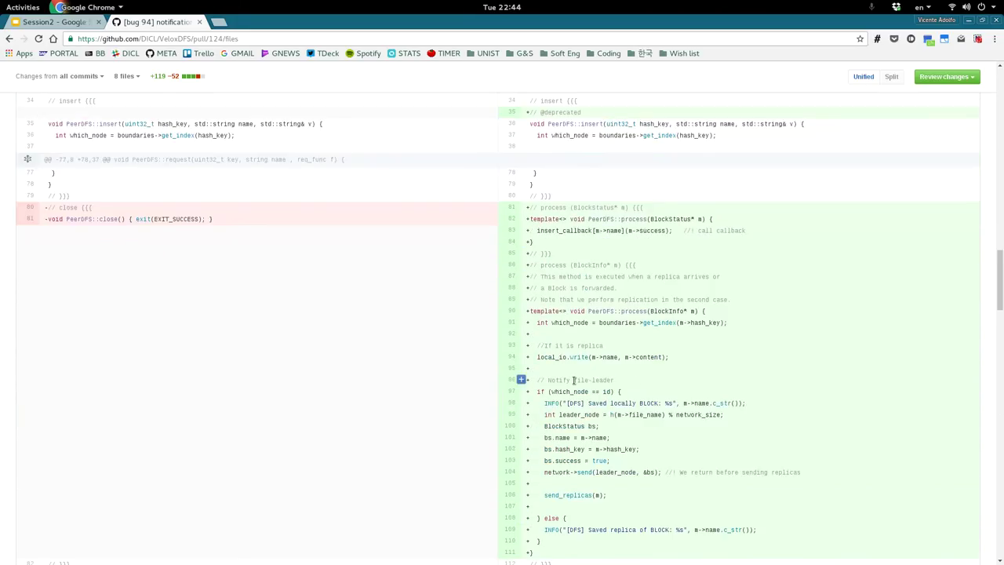
{"action": "scroll", "coordinate": [574, 380], "scroll_direction": "up", "scroll_amount": 1}
{"action": "scroll", "coordinate": [583, 453], "scroll_direction": "down", "scroll_amount": 5}
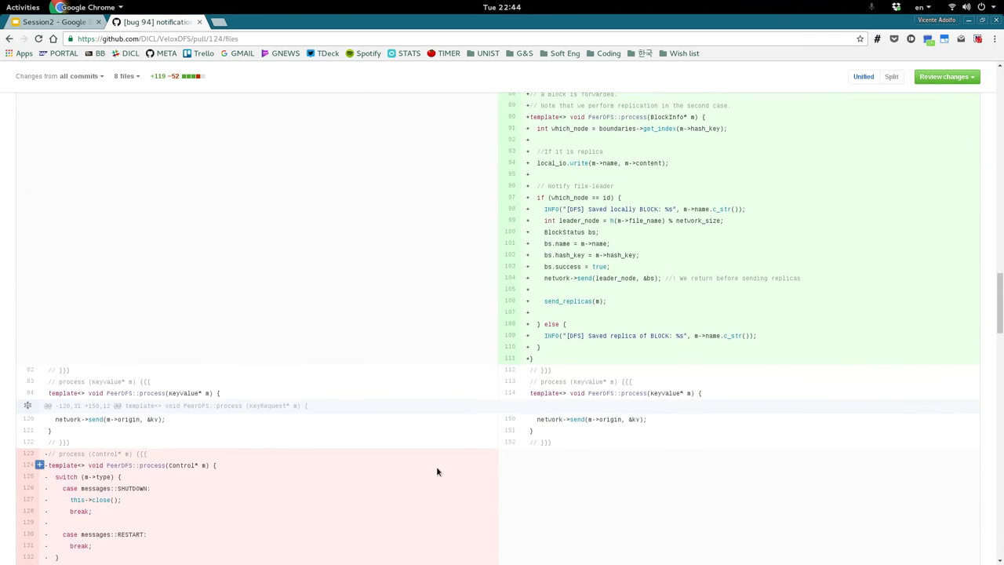
{"action": "scroll", "coordinate": [428, 467], "scroll_direction": "down", "scroll_amount": 10}
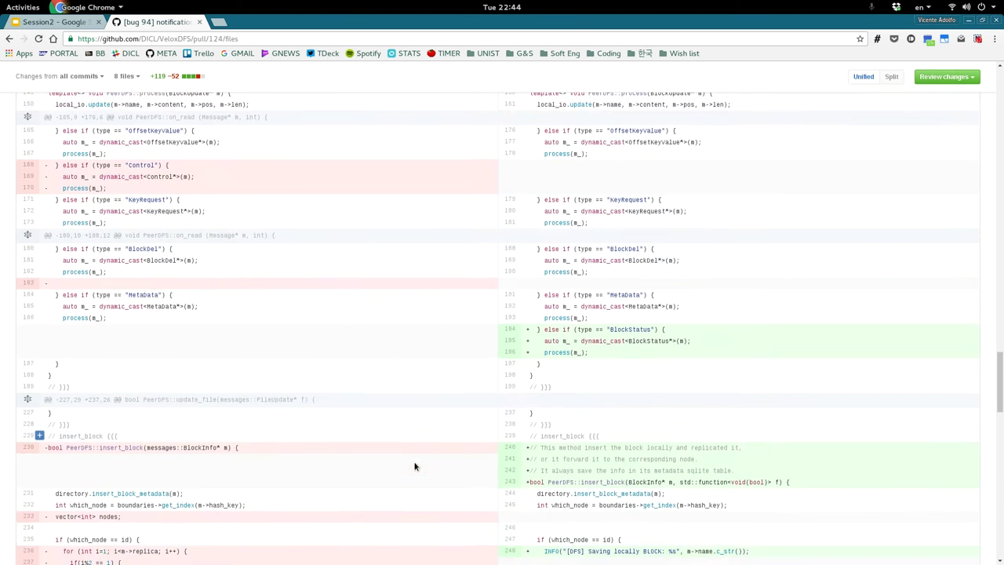
{"action": "scroll", "coordinate": [415, 467], "scroll_direction": "down", "scroll_amount": 15}
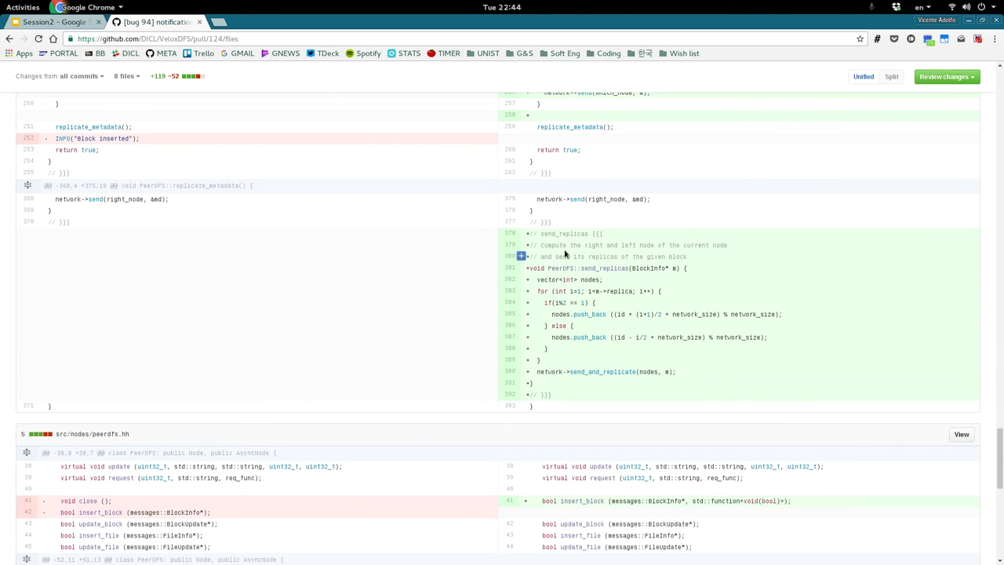
Draft the review comment "Hey dude, why did you" on added line 383 of the send_replicas function and discard it.
{"action": "left_click", "coordinate": [521, 291]}
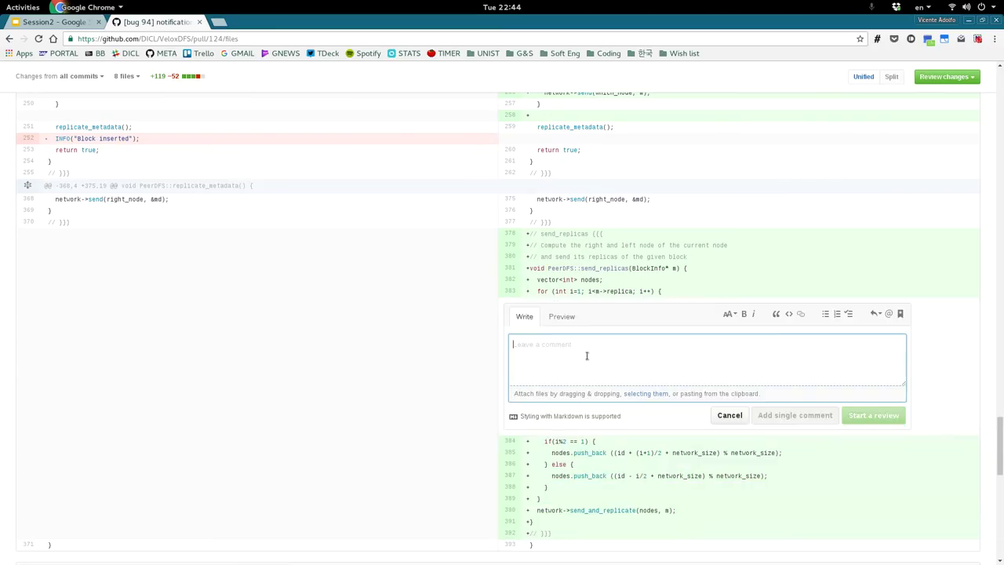
{"action": "type", "text": "Hey dude, why did you"}
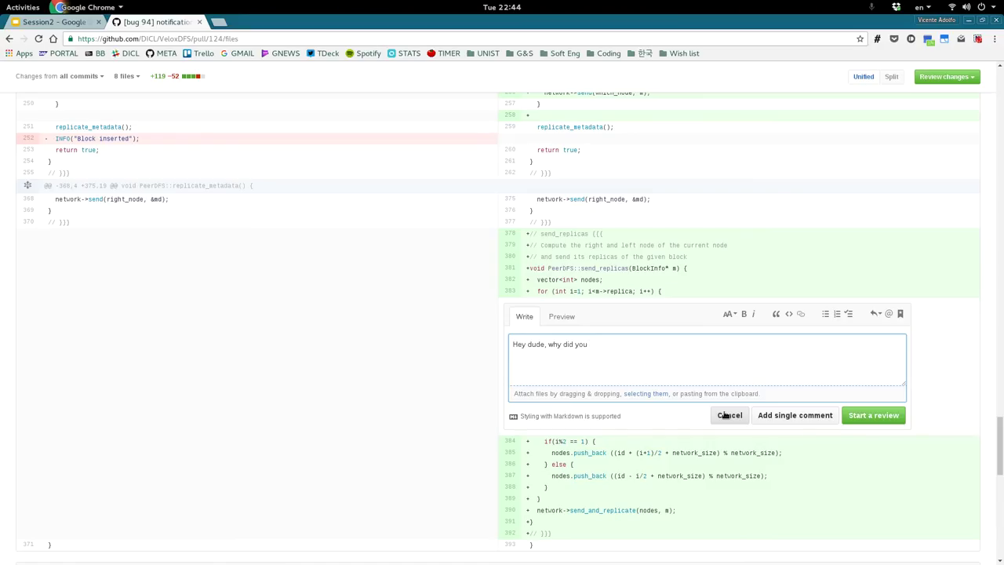
{"action": "left_click", "coordinate": [726, 416]}
Review the remaining diffs through src/nodes/remotedfs.cc, then view the pull request's commits and conversation.
{"action": "scroll", "coordinate": [736, 447], "scroll_direction": "down", "scroll_amount": 10}
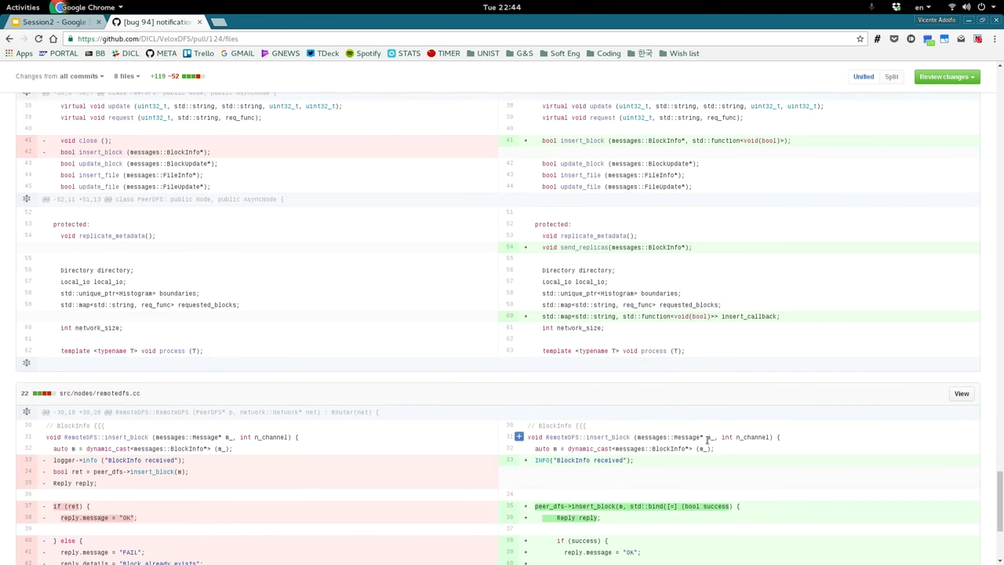
{"action": "left_click_drag", "start_coordinate": [1002, 532], "coordinate": [896, 103]}
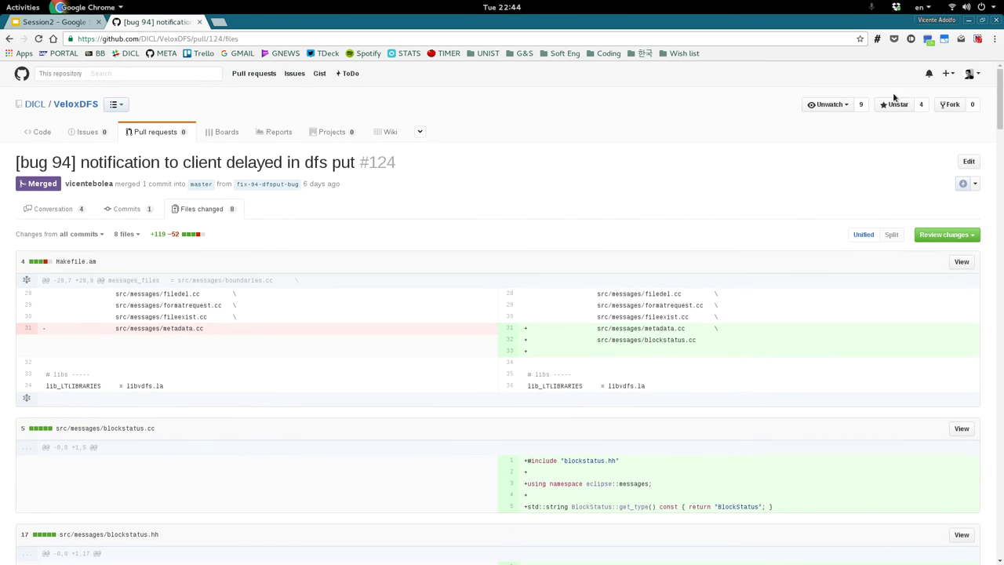
{"action": "left_click", "coordinate": [136, 205]}
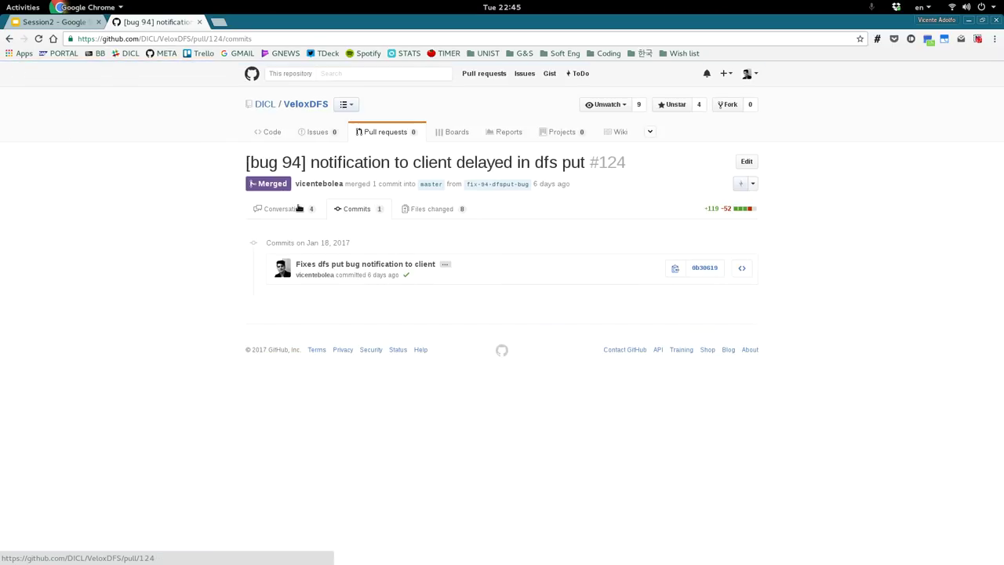
{"action": "left_click", "coordinate": [299, 208]}
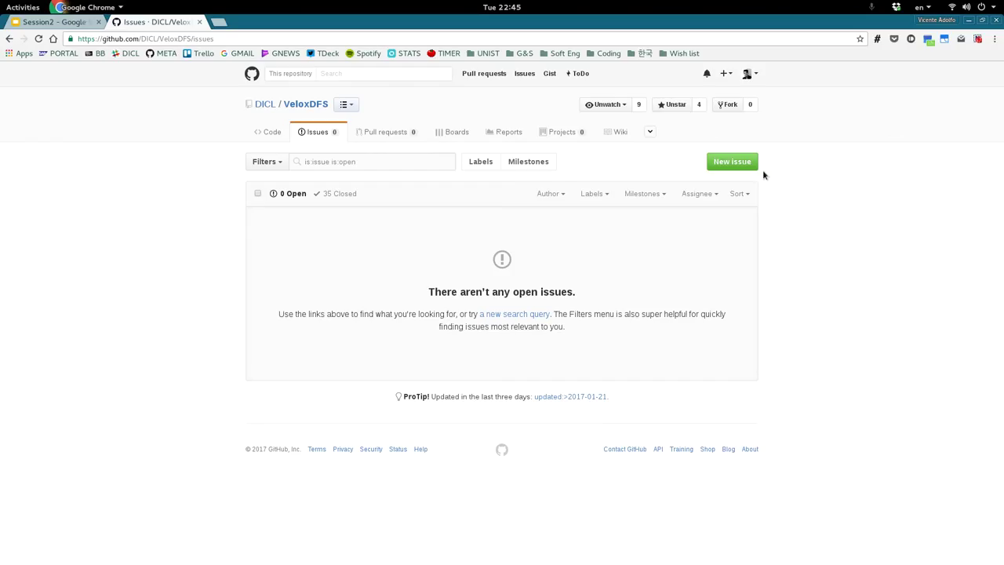
Open a blank new issue in the VeloxDFS repository and look through the labels available for it.
{"action": "left_click", "coordinate": [730, 163]}
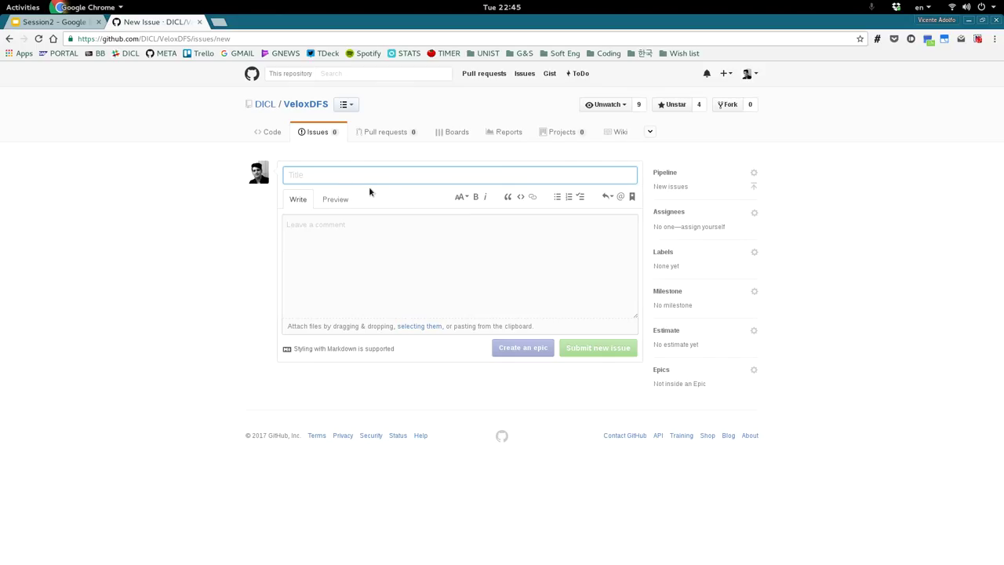
{"action": "left_click", "coordinate": [752, 253]}
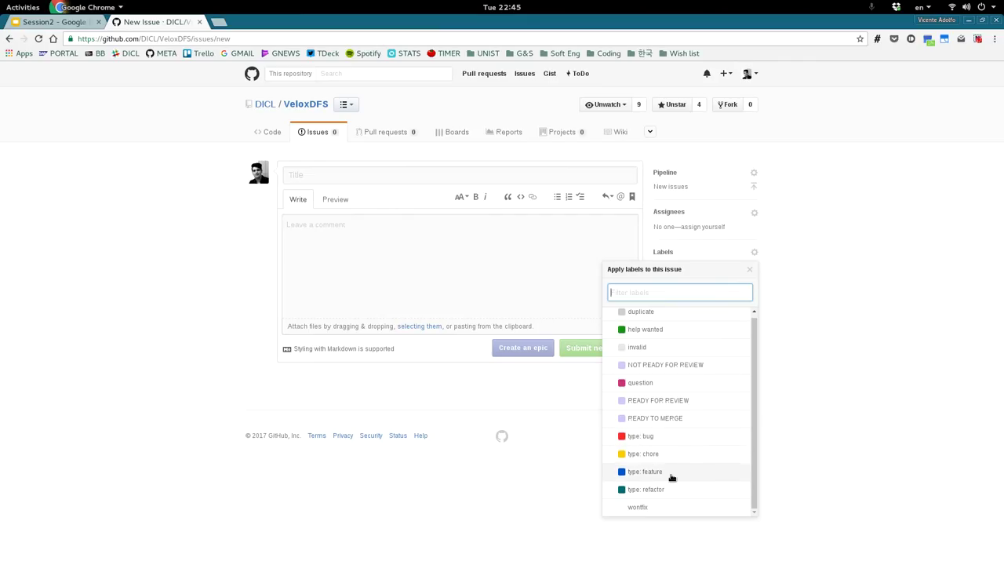
{"action": "scroll", "coordinate": [659, 459], "scroll_direction": "up", "scroll_amount": 1}
{"action": "left_click", "coordinate": [182, 490]}
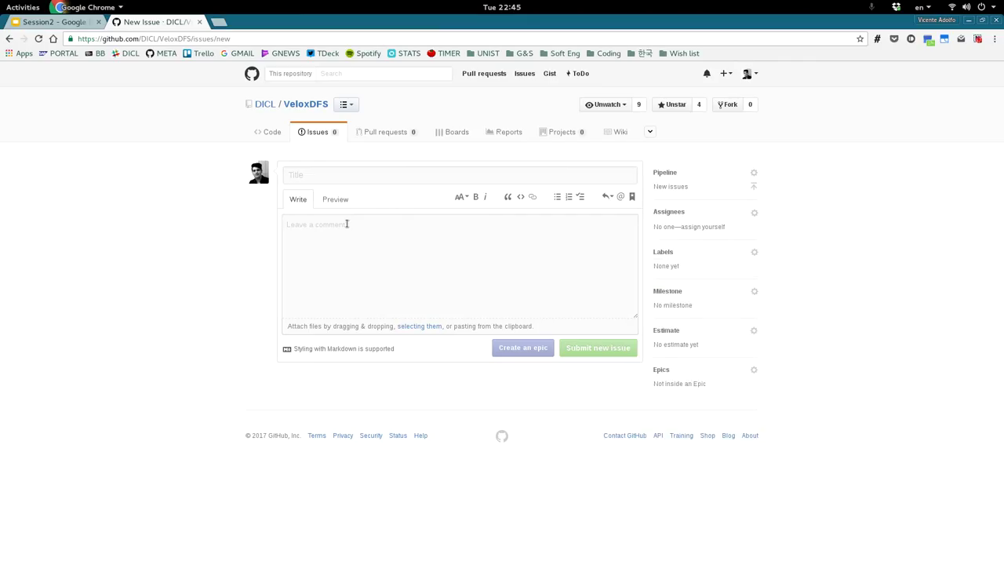
Return to the repository's main page, then visit the DICL organization page and the GitHub home dashboard.
{"action": "left_click", "coordinate": [257, 139]}
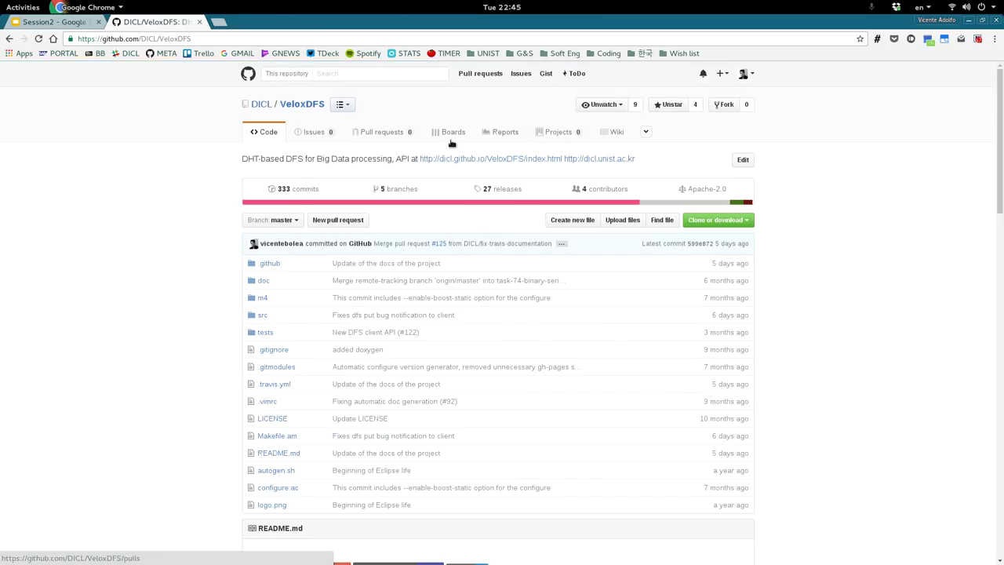
{"action": "left_click", "coordinate": [264, 106]}
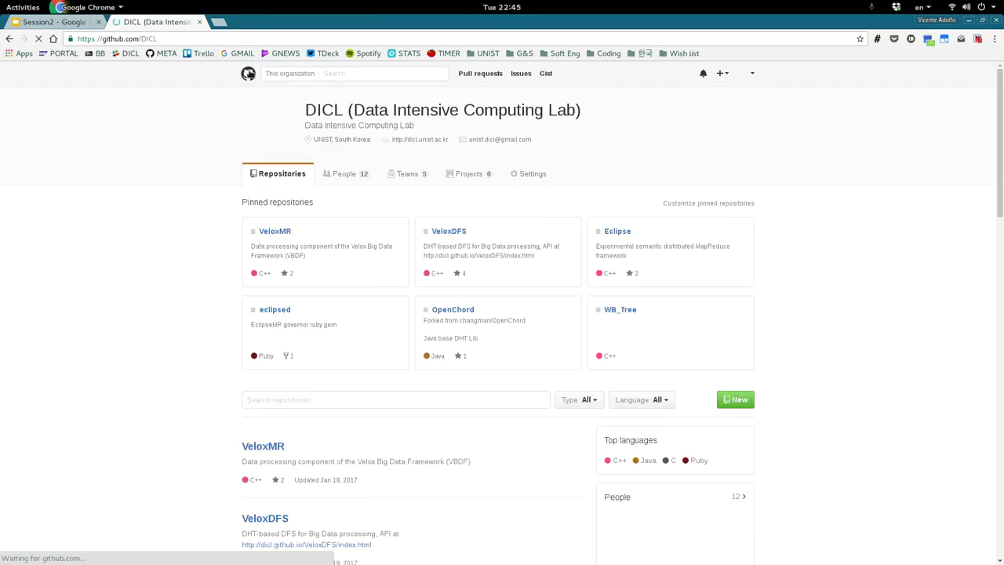
{"action": "left_click", "coordinate": [248, 73]}
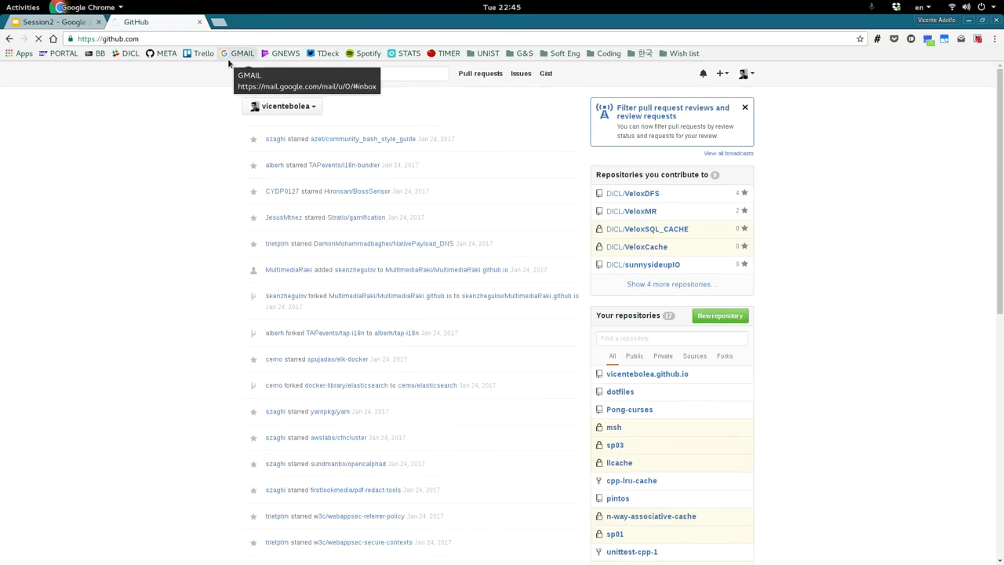
Open your own GitHub profile and review its pinned repositories and January 2017 contribution activity.
{"action": "left_click", "coordinate": [748, 74]}
{"action": "left_click", "coordinate": [696, 134]}
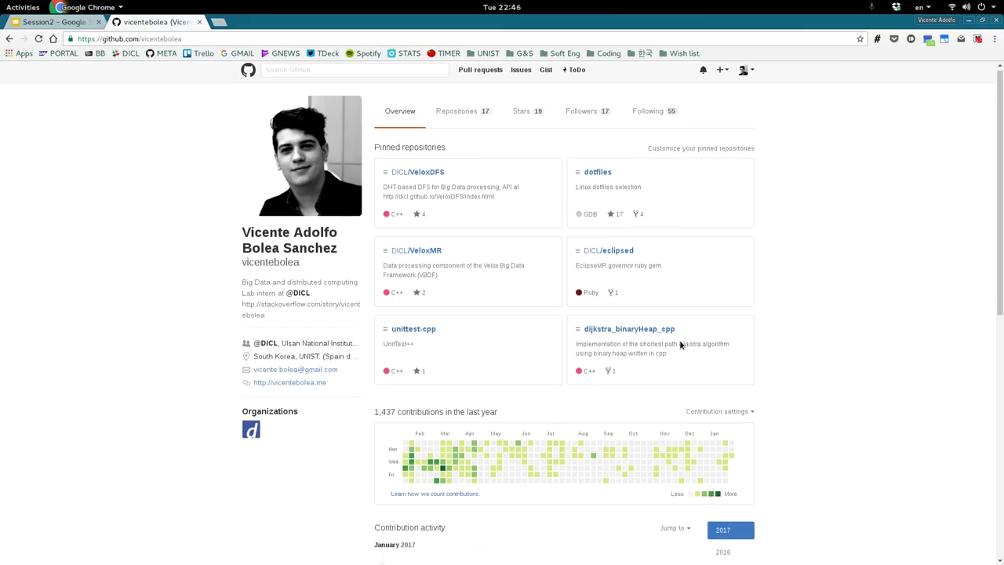
{"action": "scroll", "coordinate": [684, 337], "scroll_direction": "down", "scroll_amount": 5}
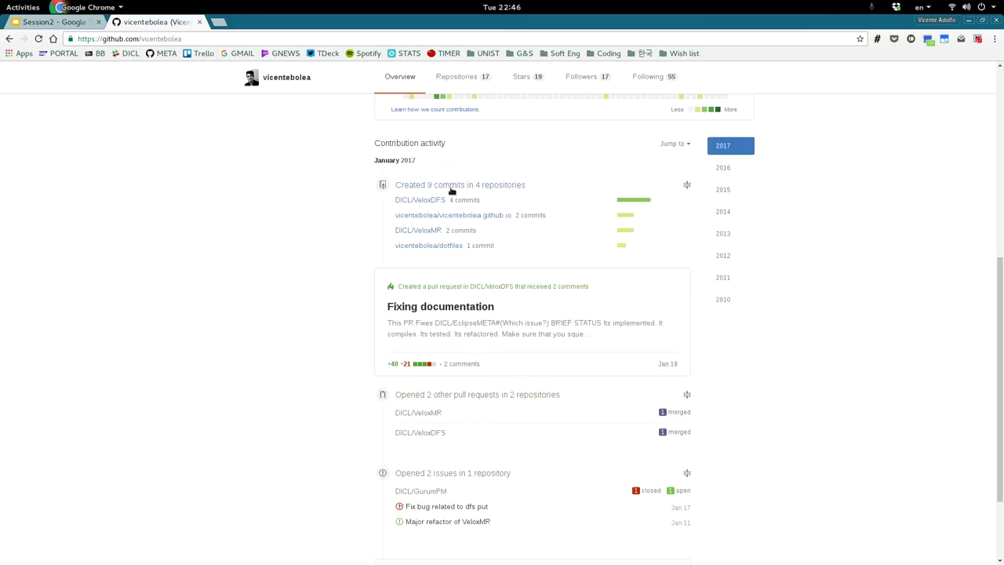
{"action": "scroll", "coordinate": [661, 323], "scroll_direction": "down", "scroll_amount": 3}
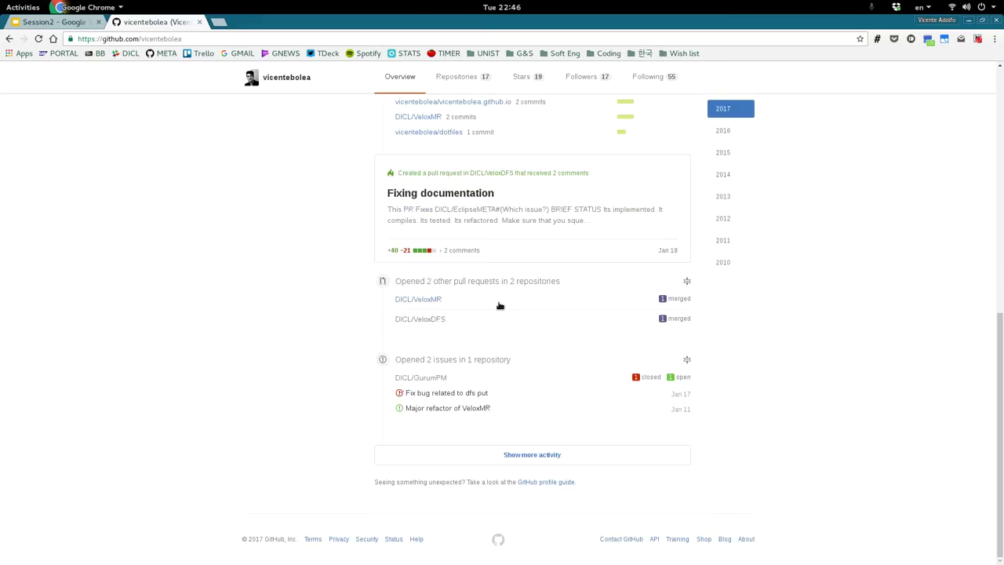
{"action": "scroll", "coordinate": [826, 458], "scroll_direction": "up", "scroll_amount": 3}
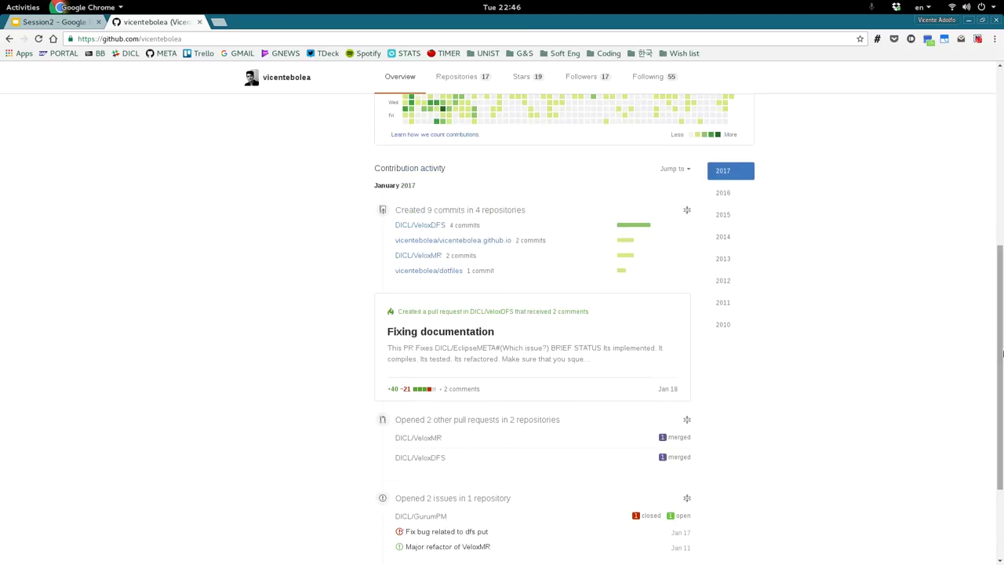
{"action": "scroll", "coordinate": [825, 459], "scroll_direction": "up", "scroll_amount": 5}
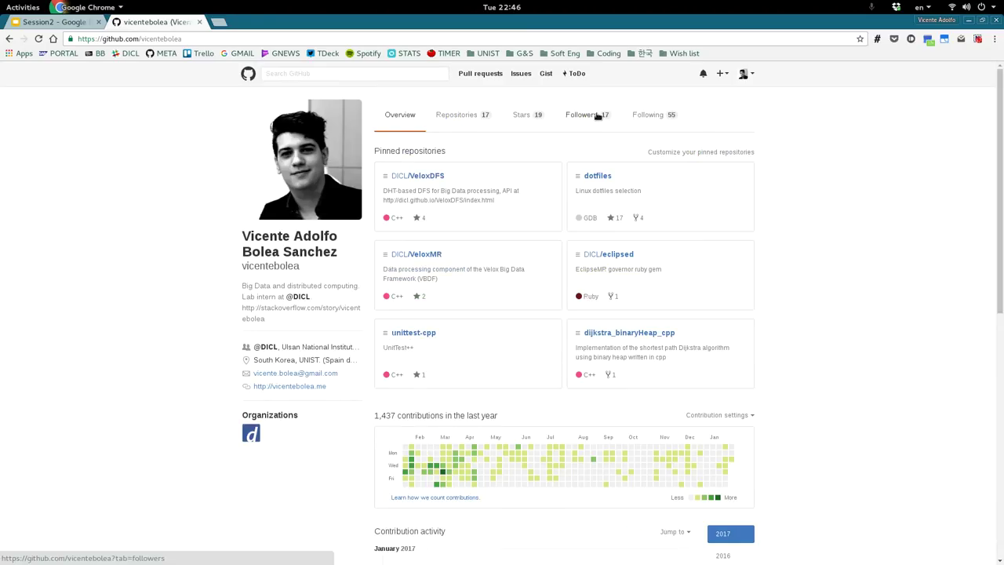
View the profile's followers and followed accounts, then return to the GitHub home dashboard.
{"action": "left_click", "coordinate": [581, 117]}
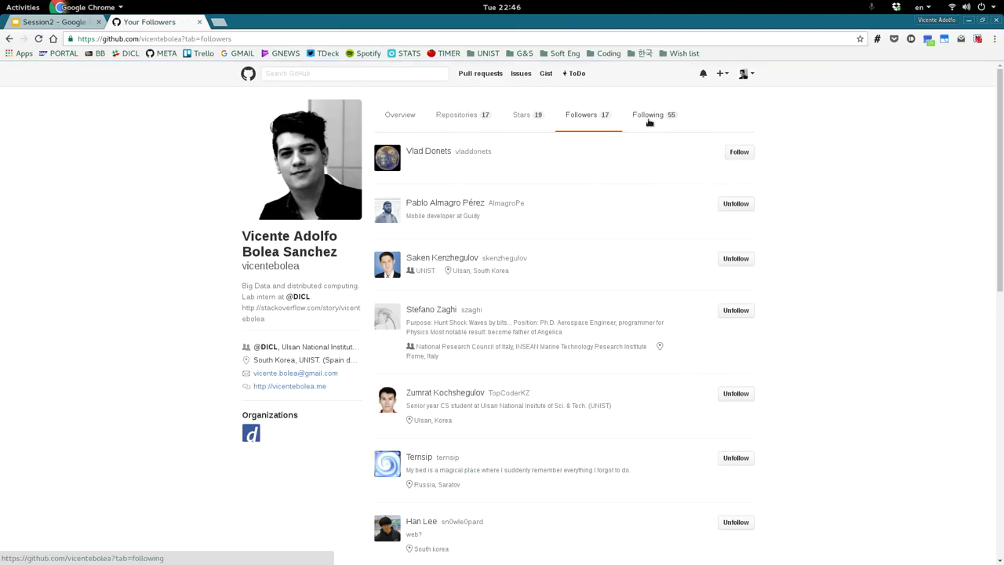
{"action": "left_click", "coordinate": [649, 118]}
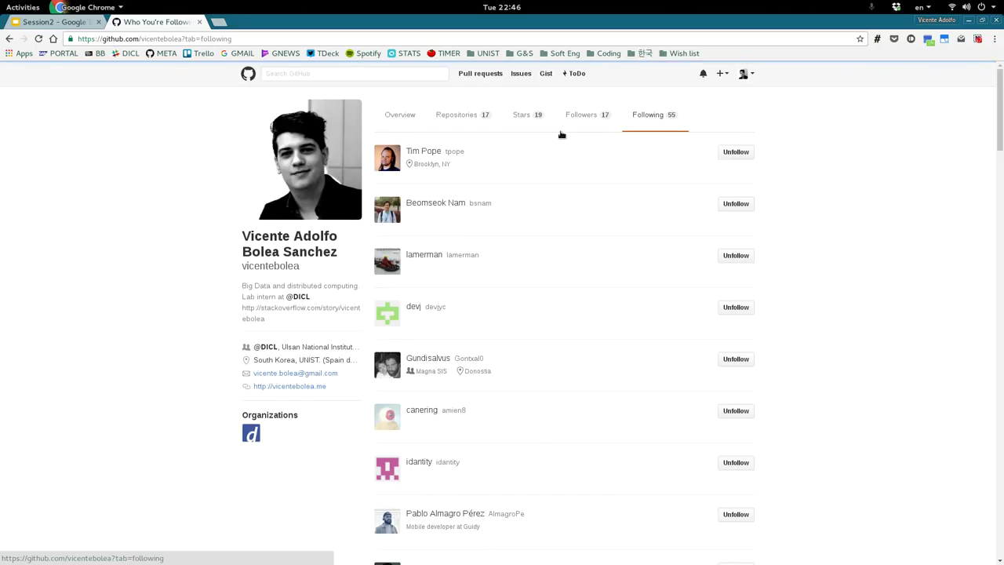
{"action": "left_click", "coordinate": [248, 73]}
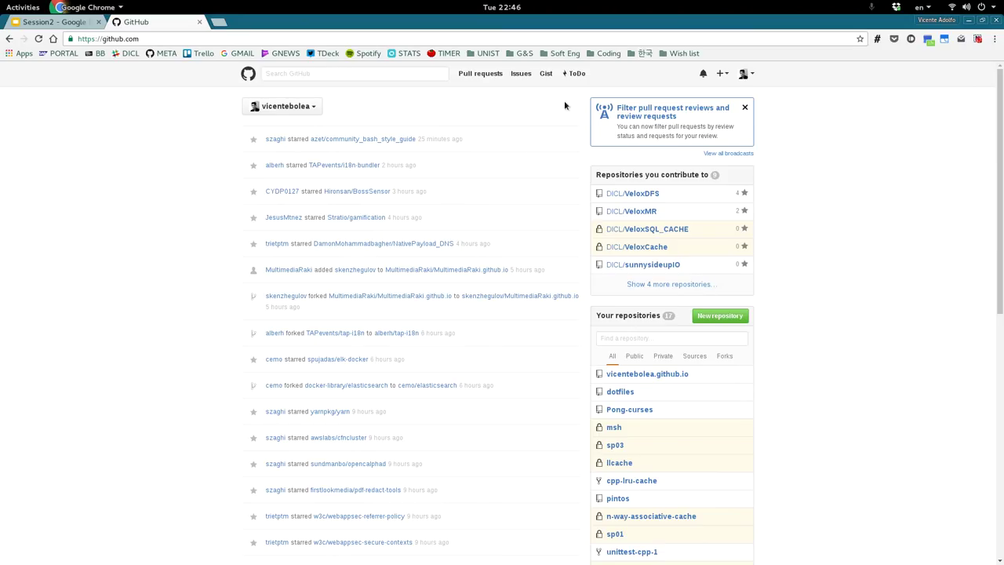
Look through the dashboard's activity feed and the lists of contributed and owned repositories.
{"action": "scroll", "coordinate": [770, 210], "scroll_direction": "down", "scroll_amount": 2}
{"action": "scroll", "coordinate": [771, 217], "scroll_direction": "down", "scroll_amount": 3}
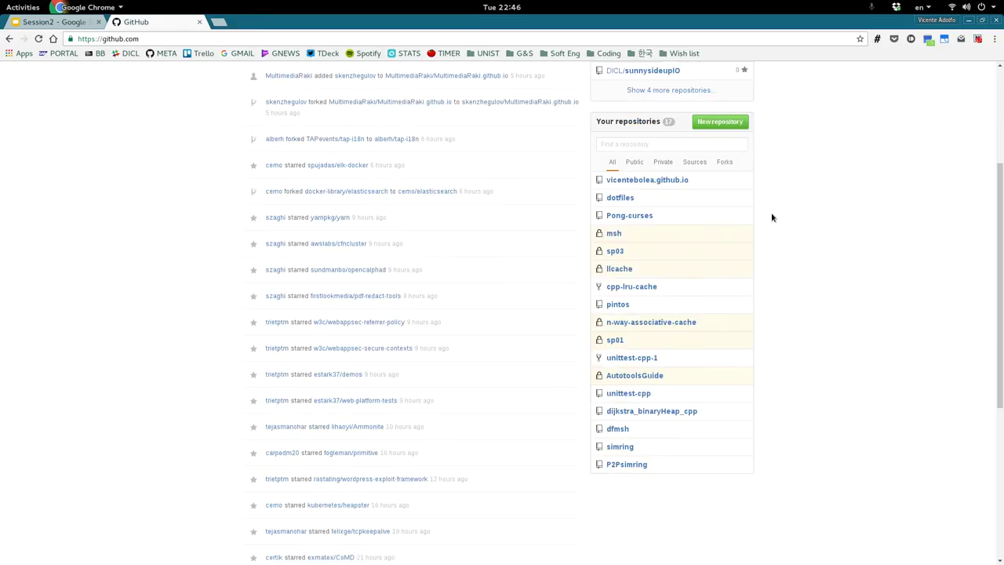
{"action": "scroll", "coordinate": [726, 312], "scroll_direction": "up", "scroll_amount": 2}
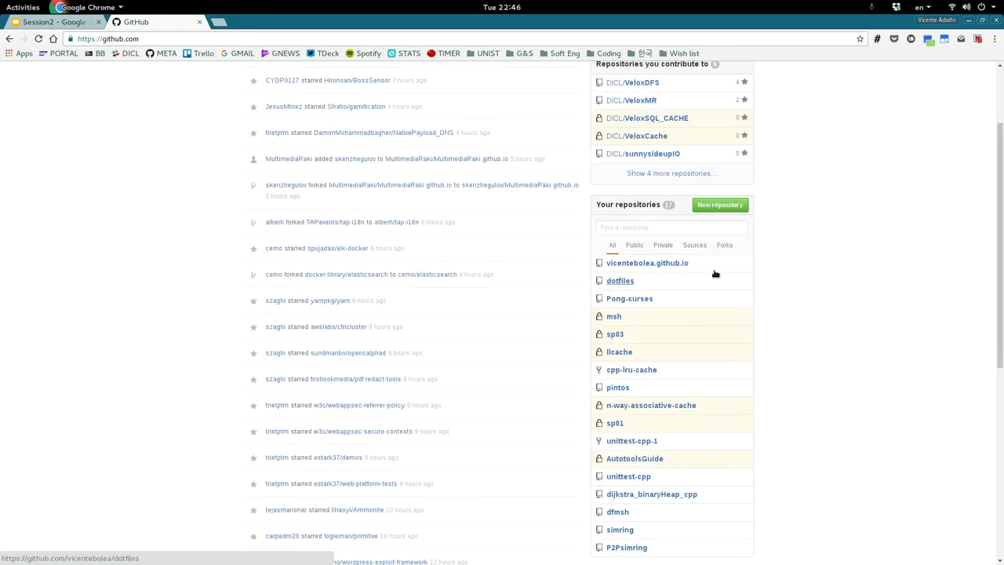
{"action": "scroll", "coordinate": [712, 270], "scroll_direction": "up", "scroll_amount": 3}
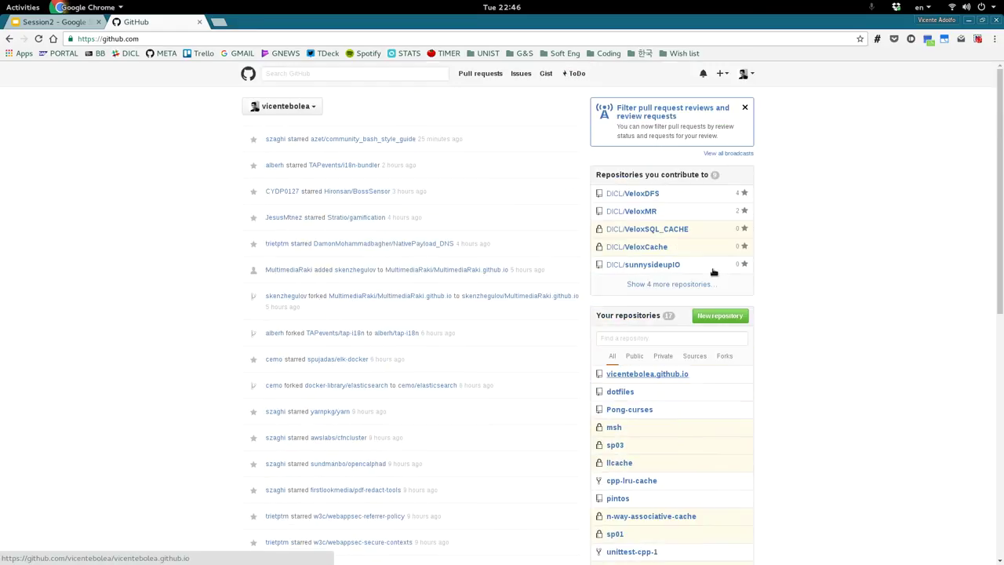
Switch to the Session2 presentation in Google Slides and show slide 10, "BONUS: Github student developer pack".
{"action": "left_click", "coordinate": [45, 21]}
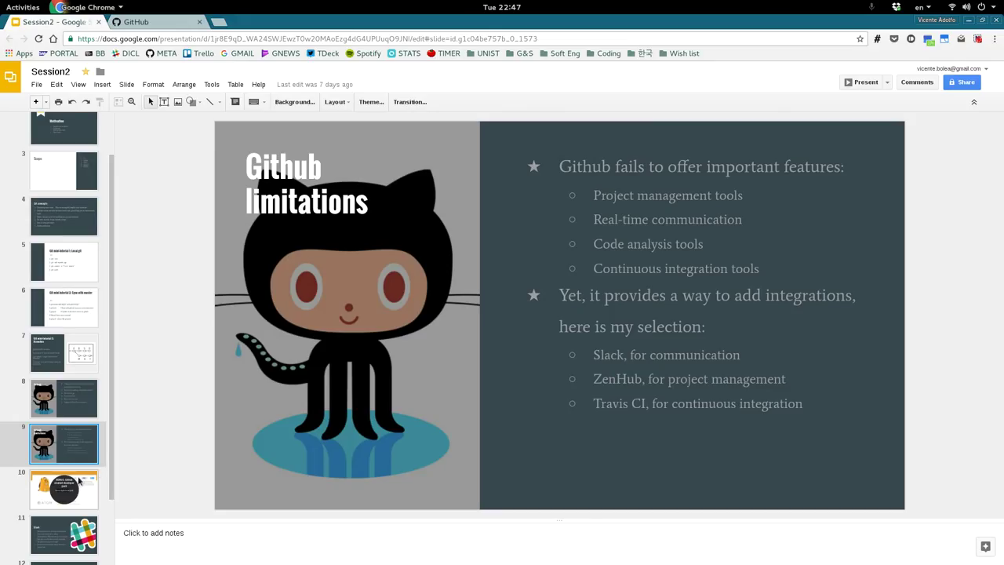
{"action": "left_click", "coordinate": [81, 482]}
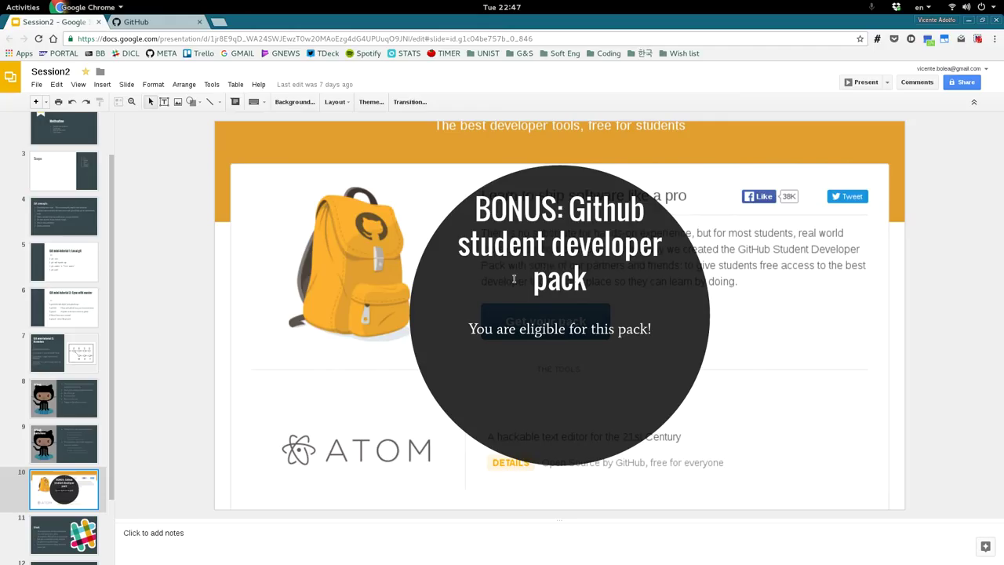
Search Google for "github developer pack" in a new browser tab.
{"action": "key", "text": "ctrl+t"}
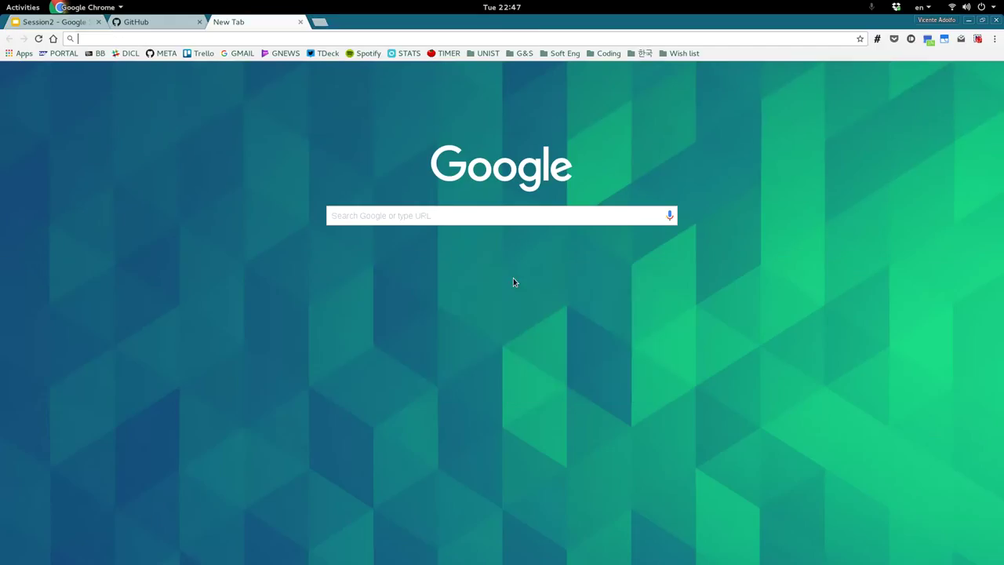
{"action": "type", "text": "github devel"}
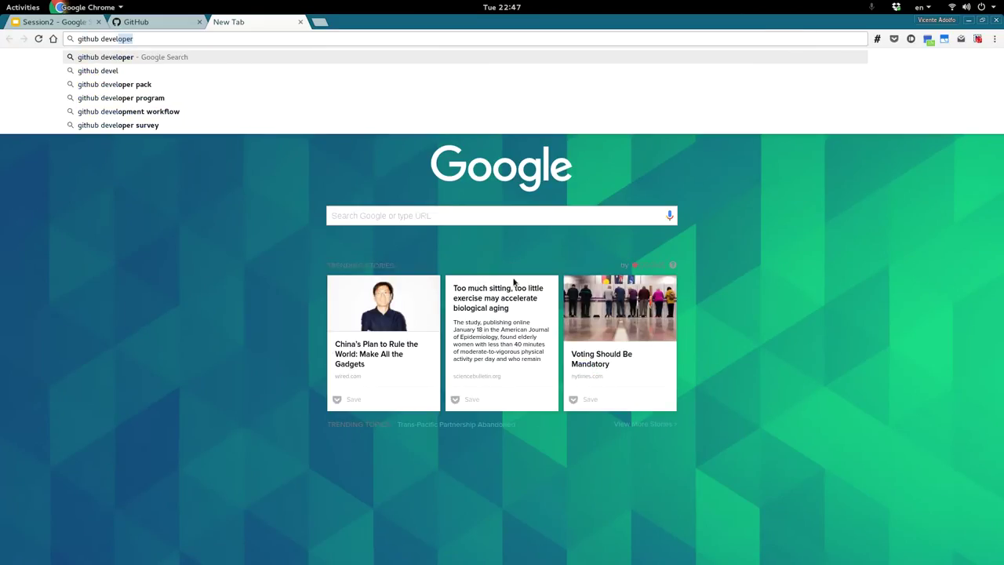
{"action": "key", "text": "Down"}
{"action": "key", "text": "Down"}
{"action": "key", "text": "Return"}
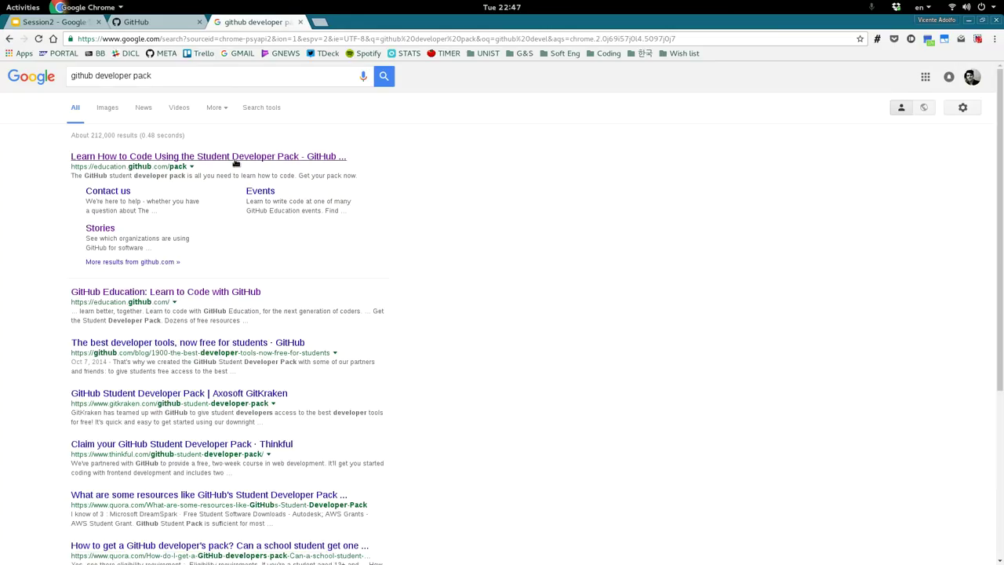
Open the GitHub Education Student Developer Pack page and highlight the details of the Bitnami offer.
{"action": "left_click", "coordinate": [234, 161]}
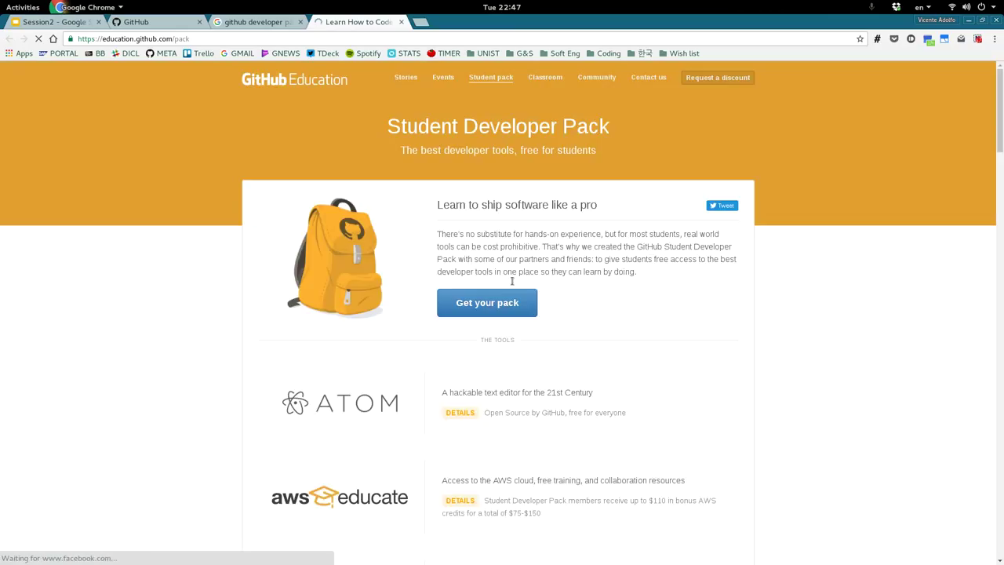
{"action": "scroll", "coordinate": [516, 281], "scroll_direction": "down", "scroll_amount": 5}
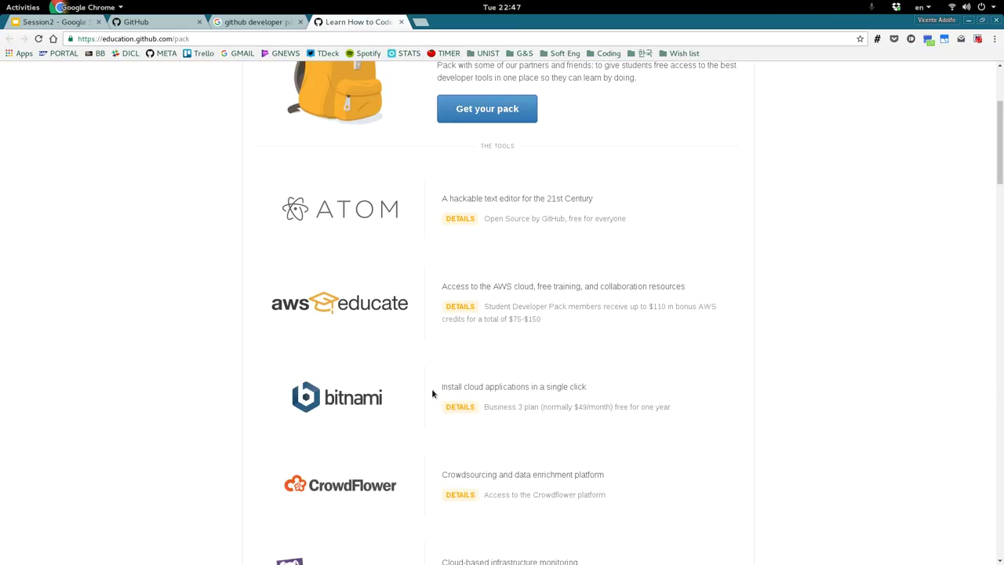
{"action": "triple_click", "coordinate": [504, 407]}
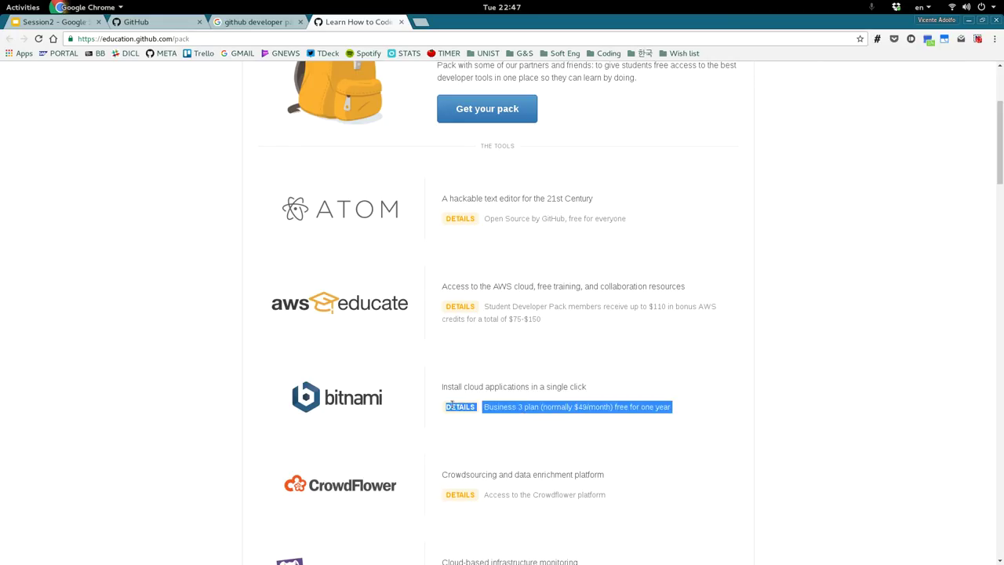
Examine the AWS Educate offer in the tools list and highlight its bonus credit details.
{"action": "left_click", "coordinate": [499, 317]}
{"action": "scroll", "coordinate": [508, 351], "scroll_direction": "down", "scroll_amount": 3}
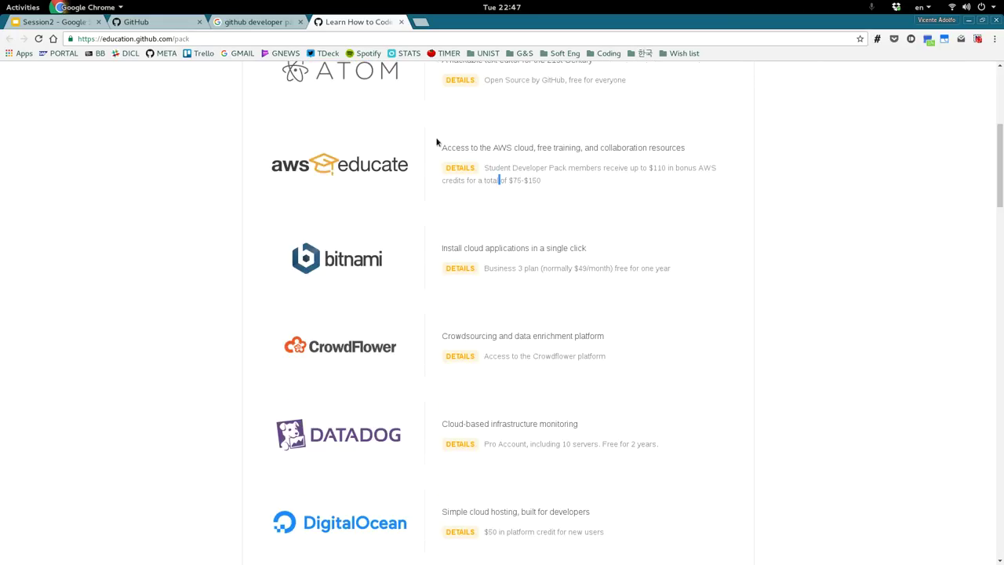
{"action": "triple_click", "coordinate": [528, 180]}
{"action": "left_click", "coordinate": [556, 176]}
Examine the DigitalOcean offer in the tools list and highlight its platform credit details.
{"action": "scroll", "coordinate": [549, 236], "scroll_direction": "down", "scroll_amount": 2}
{"action": "scroll", "coordinate": [471, 282], "scroll_direction": "down", "scroll_amount": 3}
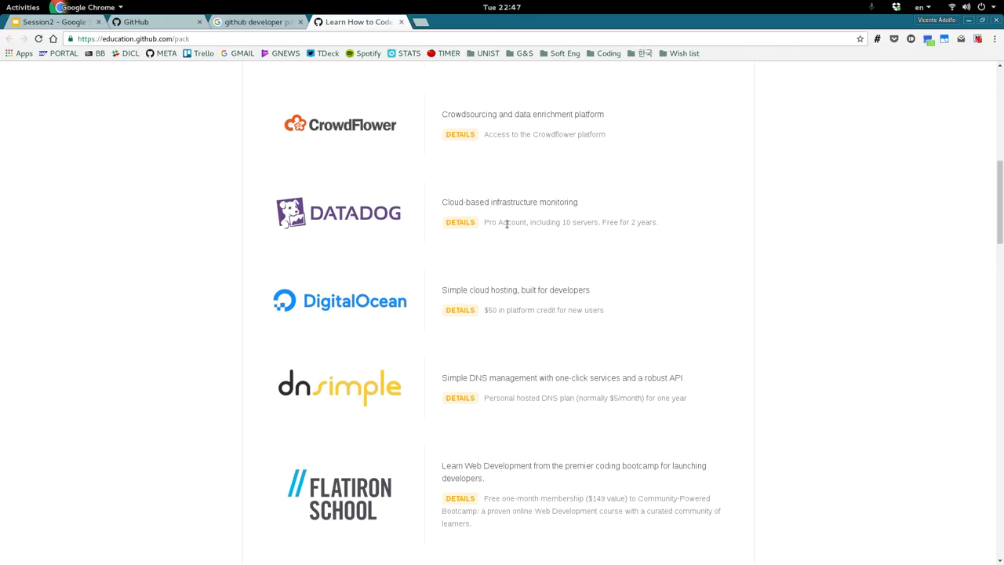
{"action": "double_click", "coordinate": [500, 310]}
{"action": "double_click", "coordinate": [475, 311]}
Highlight the details of the DNSimple hosted DNS plan and the GitHub private repositories offer.
{"action": "scroll", "coordinate": [531, 432], "scroll_direction": "down", "scroll_amount": 2}
{"action": "triple_click", "coordinate": [536, 316]}
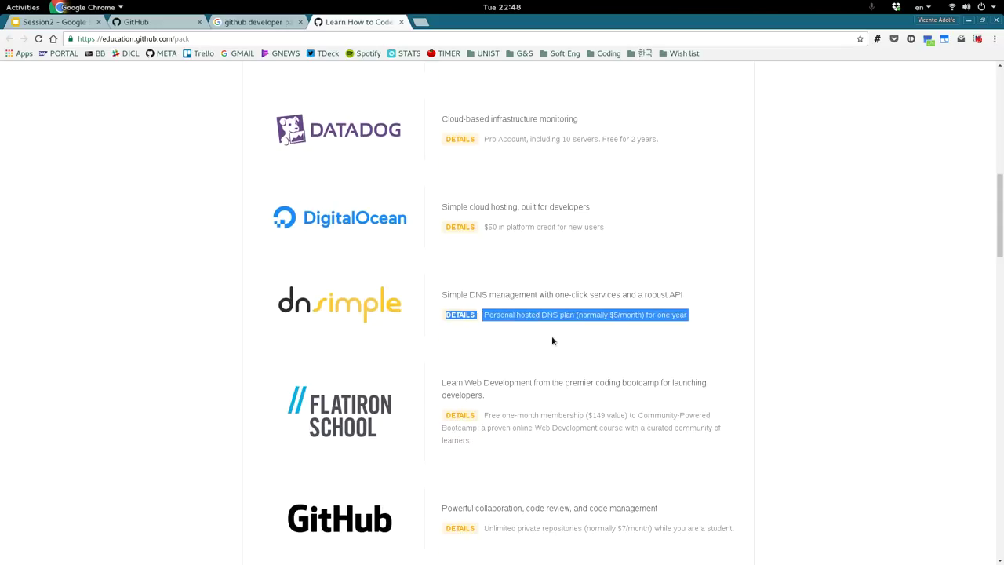
{"action": "scroll", "coordinate": [510, 414], "scroll_direction": "down", "scroll_amount": 3}
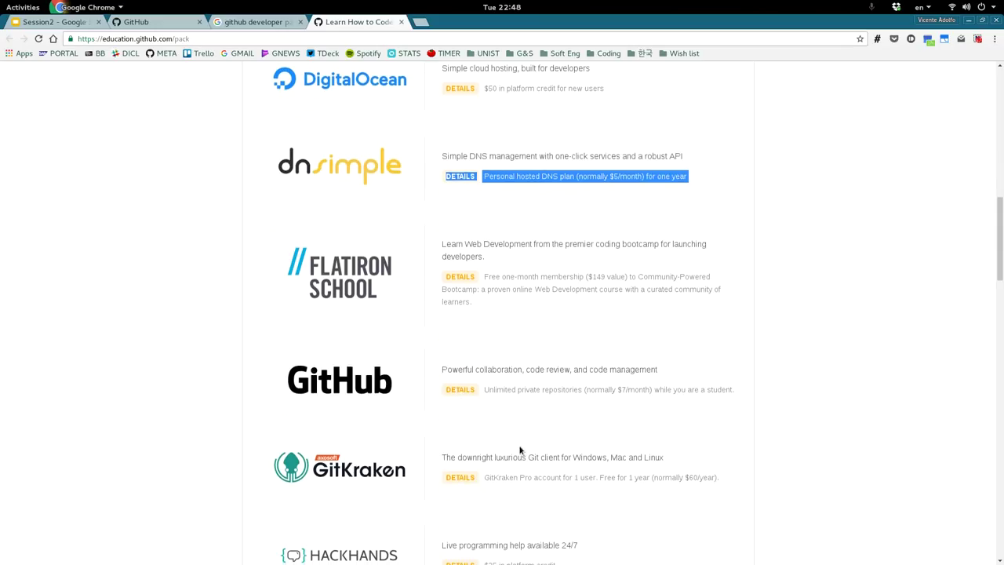
{"action": "triple_click", "coordinate": [538, 390]}
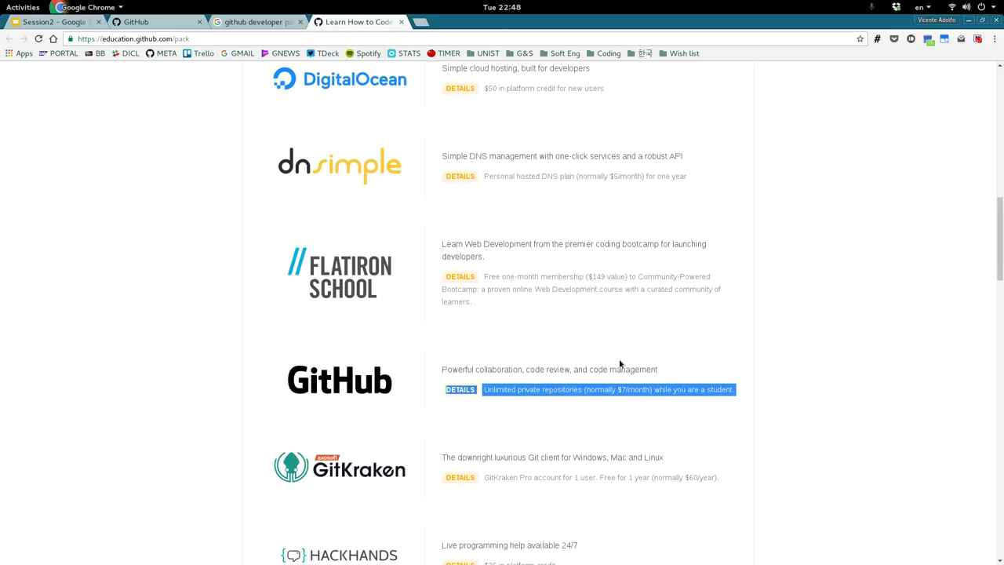
Examine the Namecheap offer and highlight its SSL certificate and .me domain registration details.
{"action": "scroll", "coordinate": [565, 408], "scroll_direction": "down", "scroll_amount": 2}
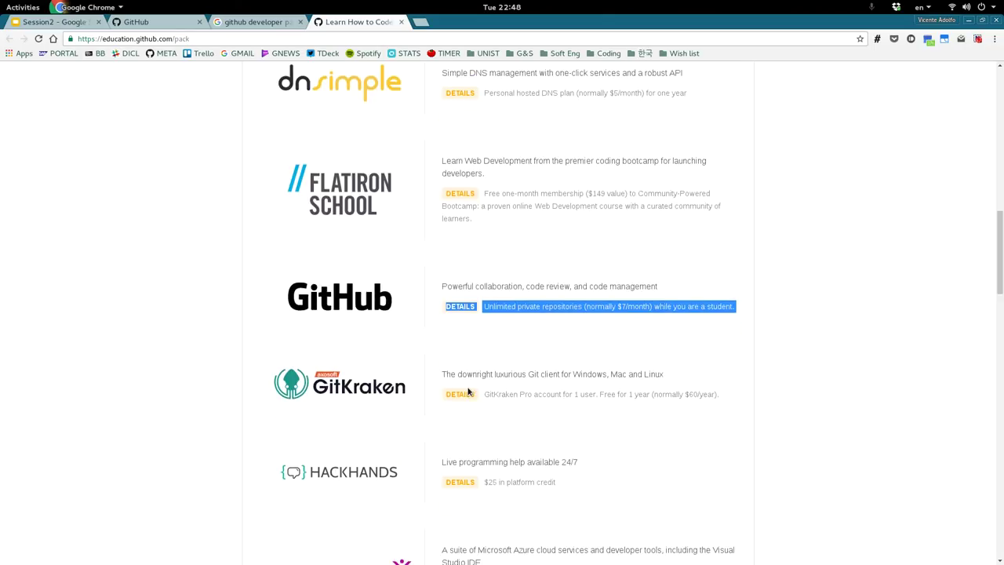
{"action": "scroll", "coordinate": [431, 377], "scroll_direction": "down", "scroll_amount": 2}
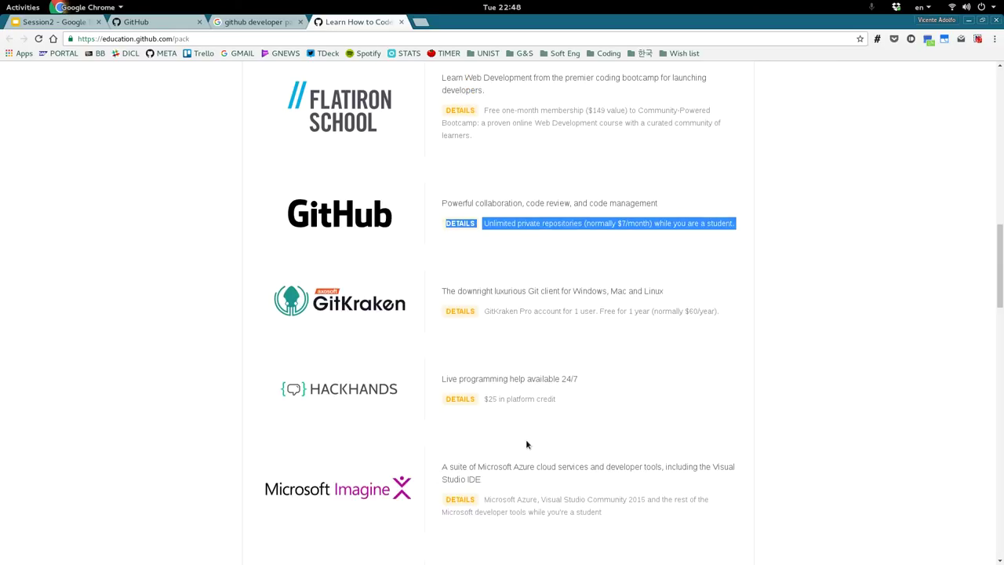
{"action": "scroll", "coordinate": [529, 445], "scroll_direction": "down", "scroll_amount": 5}
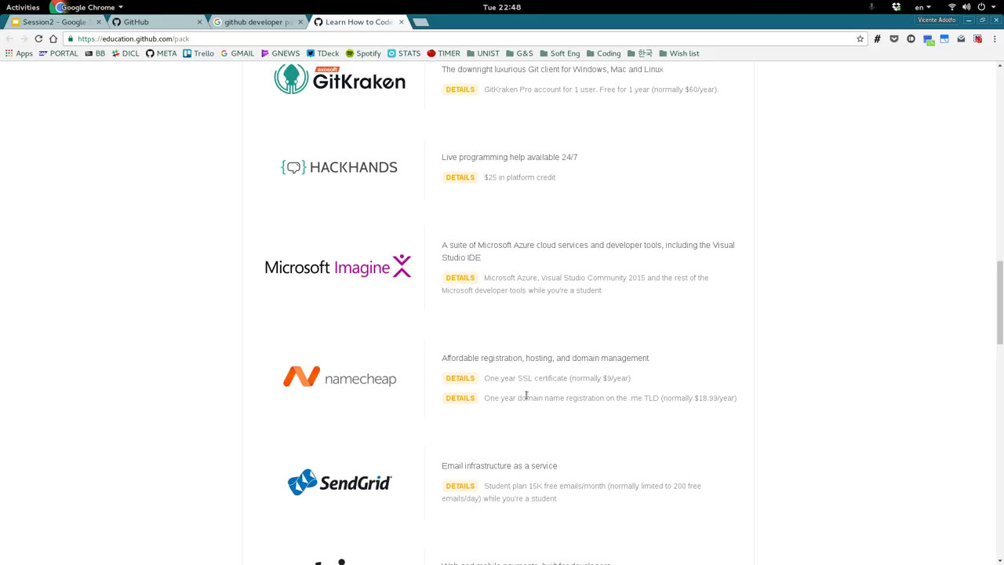
{"action": "left_click_drag", "start_coordinate": [511, 379], "coordinate": [534, 380]}
{"action": "left_click", "coordinate": [659, 398]}
{"action": "triple_click", "coordinate": [660, 398]}
{"action": "double_click", "coordinate": [660, 398]}
{"action": "scroll", "coordinate": [642, 398], "scroll_direction": "down", "scroll_amount": 5}
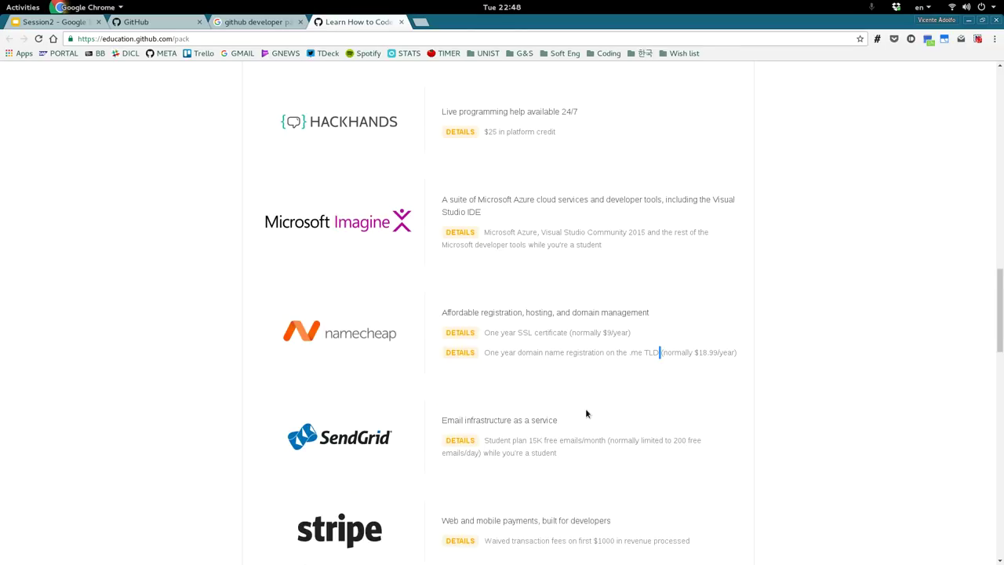
Highlight the Travis CI description and private builds details, and return to the beginning of the Student Developer Pack page.
{"action": "scroll", "coordinate": [571, 409], "scroll_direction": "down", "scroll_amount": 5}
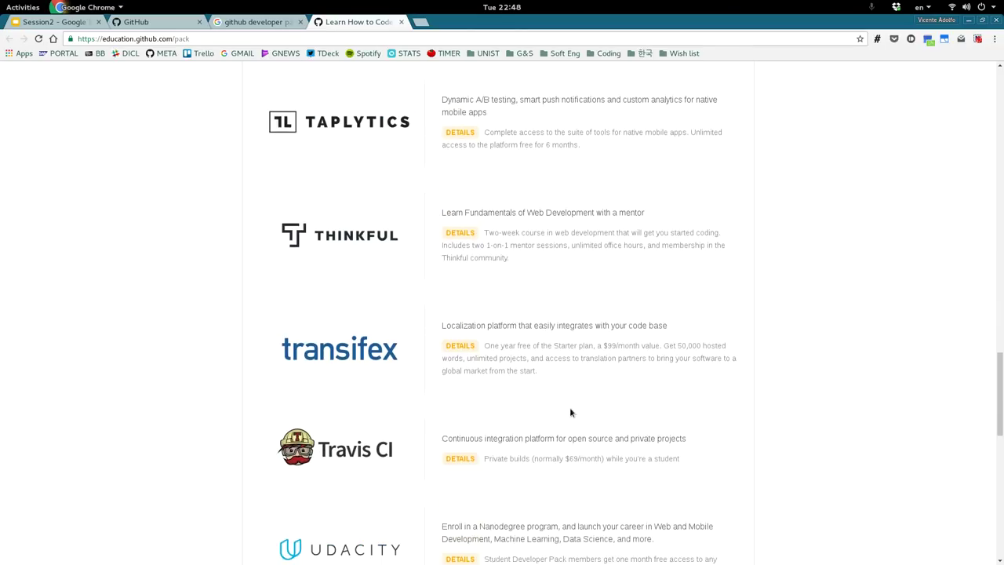
{"action": "triple_click", "coordinate": [492, 274]}
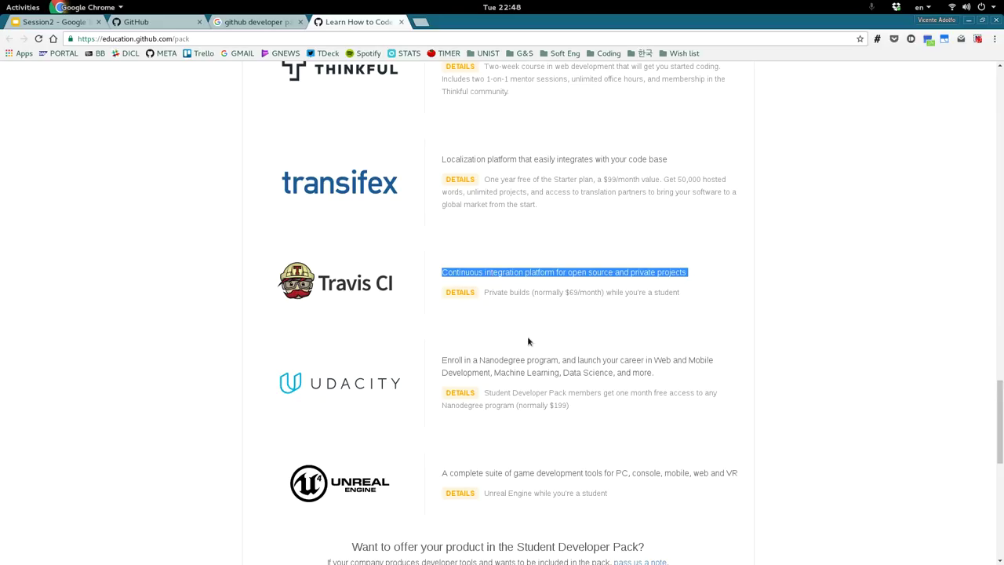
{"action": "scroll", "coordinate": [527, 338], "scroll_direction": "up", "scroll_amount": 1}
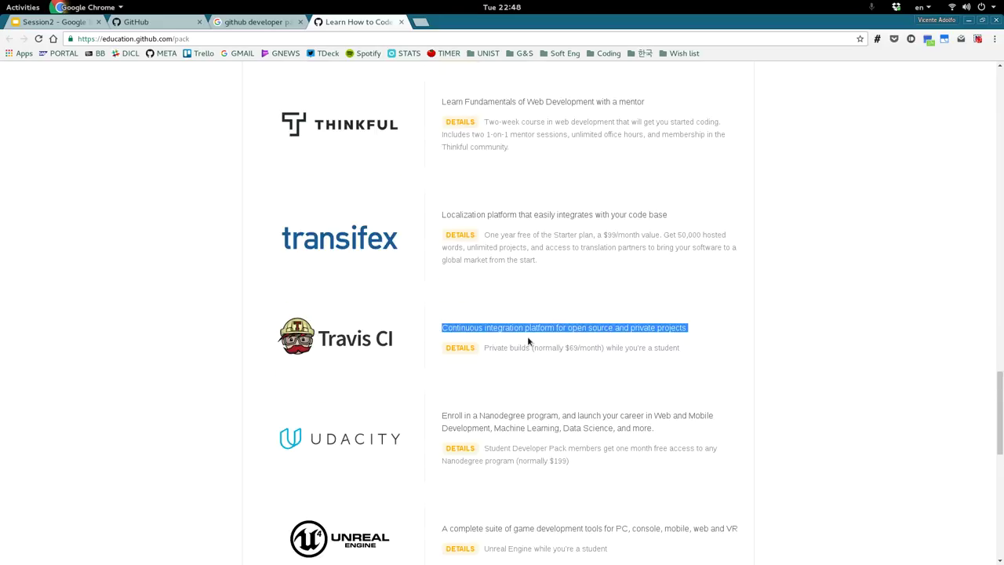
{"action": "left_click_drag", "start_coordinate": [483, 349], "coordinate": [682, 350]}
{"action": "left_click", "coordinate": [462, 351]}
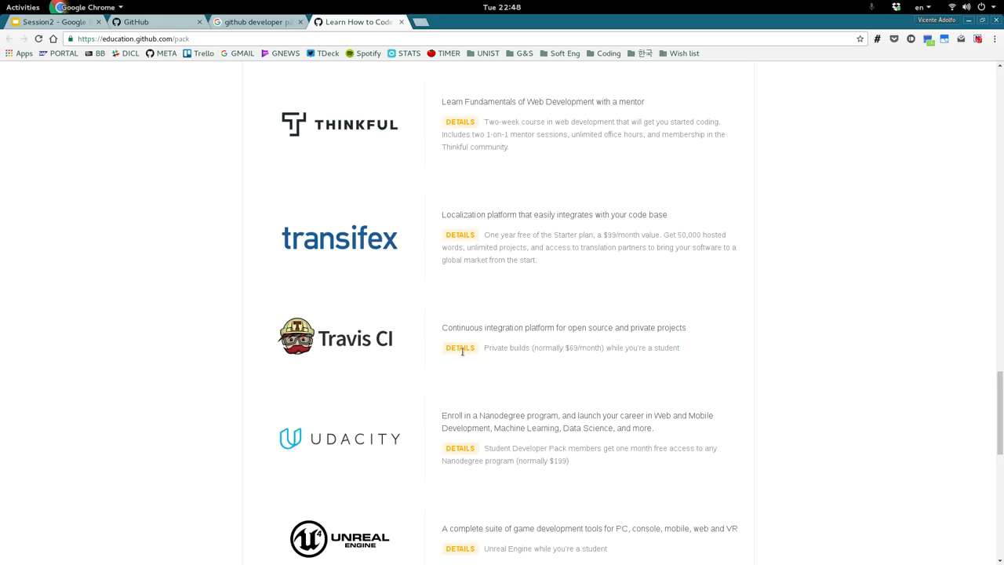
{"action": "left_click_drag", "start_coordinate": [481, 350], "coordinate": [492, 349]}
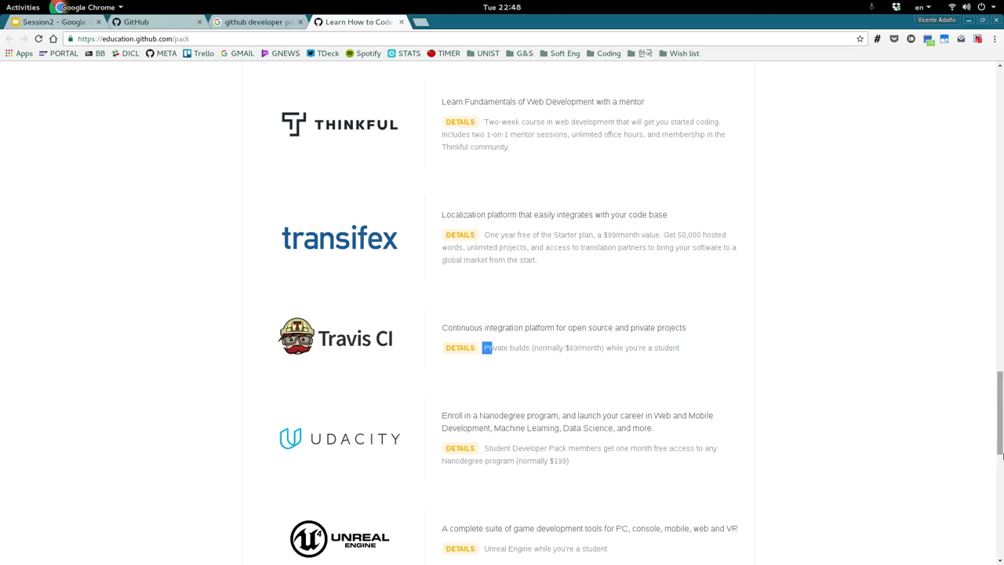
{"action": "left_click_drag", "start_coordinate": [1002, 456], "coordinate": [941, 130]}
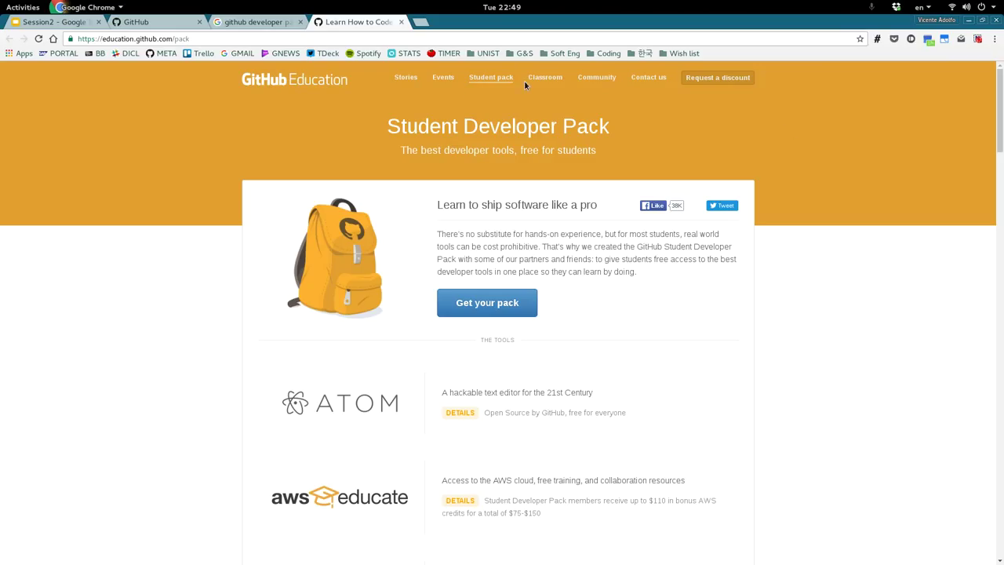
Close the developer pack and Google search pages, and show slides 5 and 6 of the Session2 presentation.
{"action": "middle_click", "coordinate": [355, 26]}
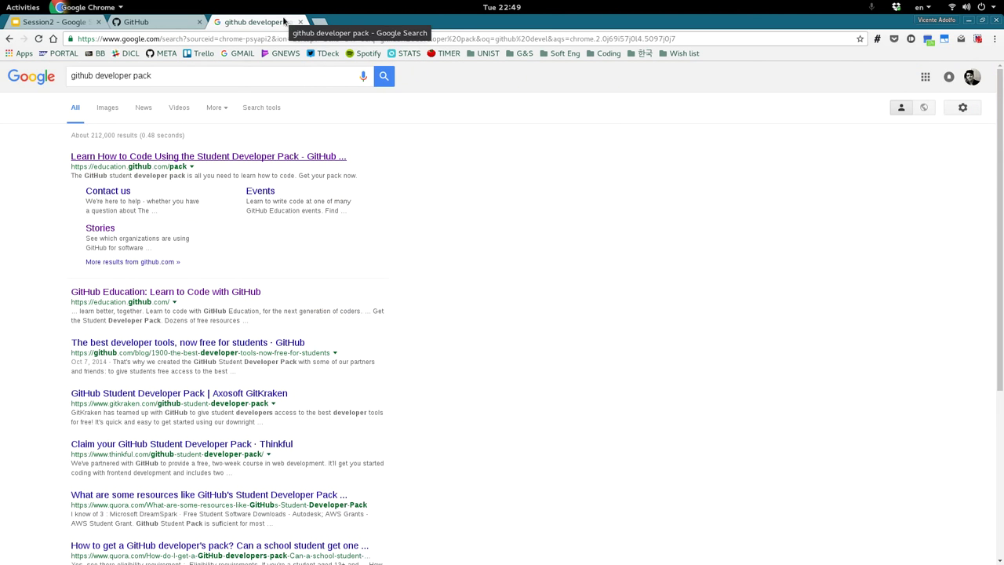
{"action": "middle_click", "coordinate": [282, 22]}
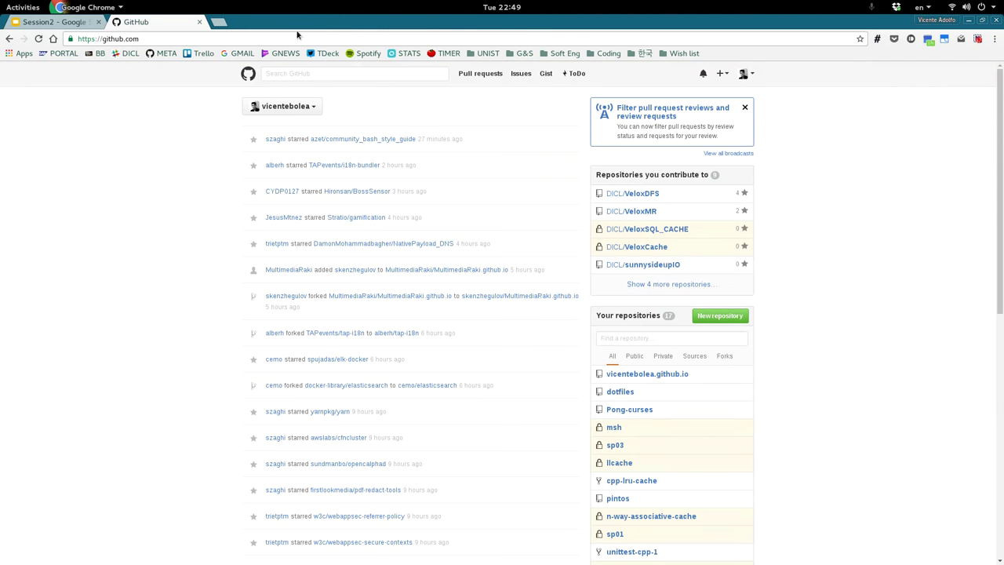
{"action": "left_click", "coordinate": [81, 22]}
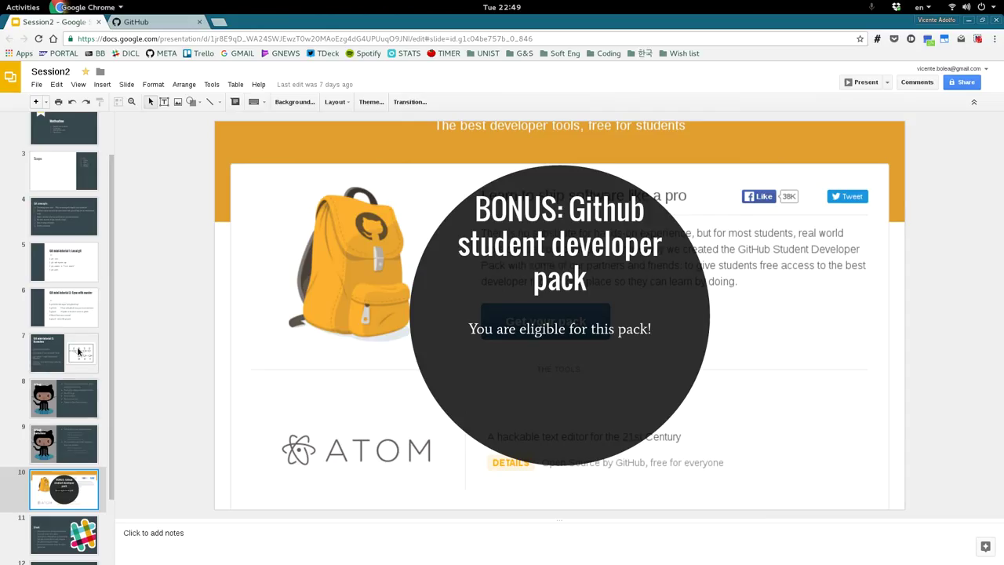
{"action": "left_click", "coordinate": [50, 262]}
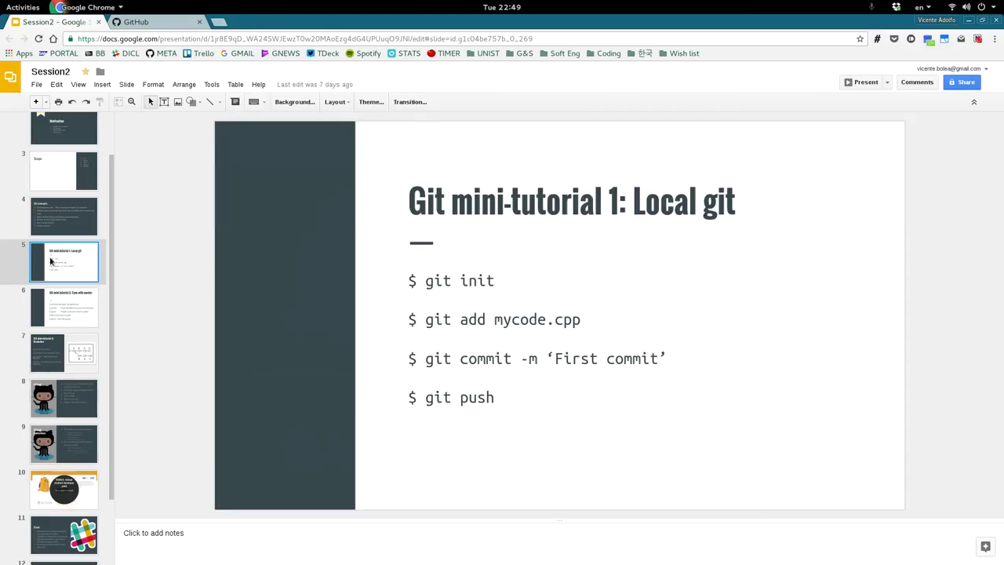
{"action": "left_click", "coordinate": [56, 319]}
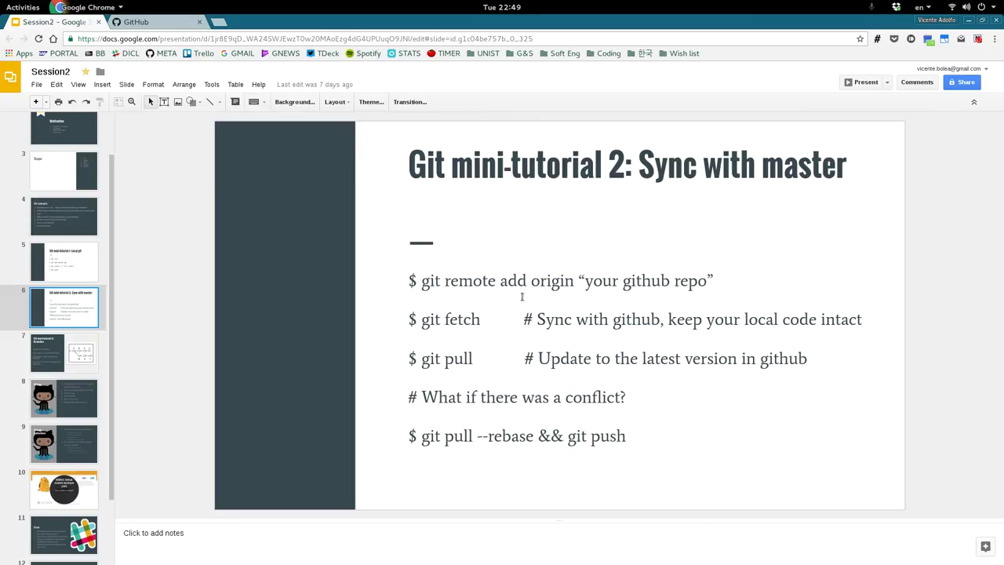
Create a new private GitHub repository named "winterseminar" without a description or README.
{"action": "key", "text": "ctrl+Tab"}
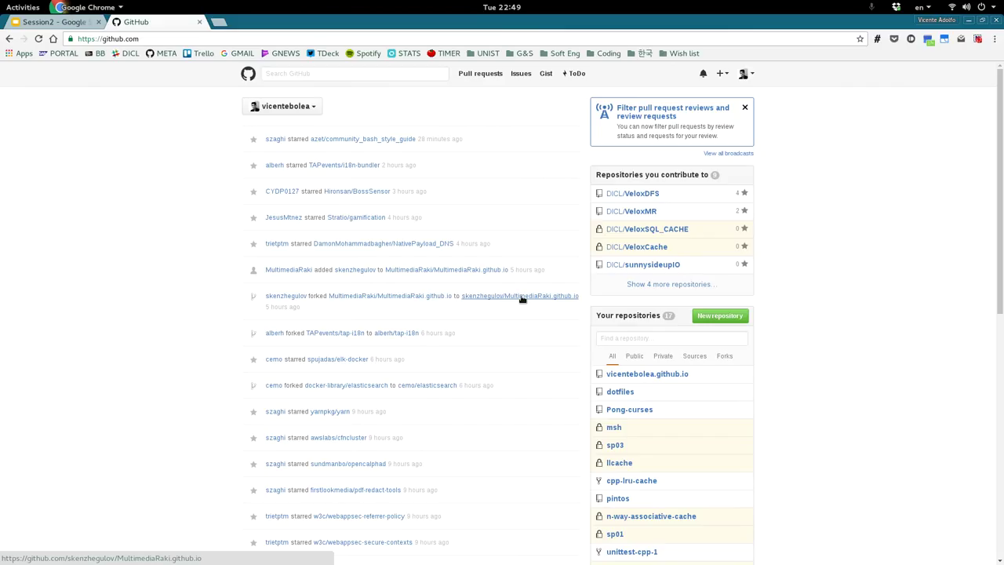
{"action": "left_click", "coordinate": [718, 321]}
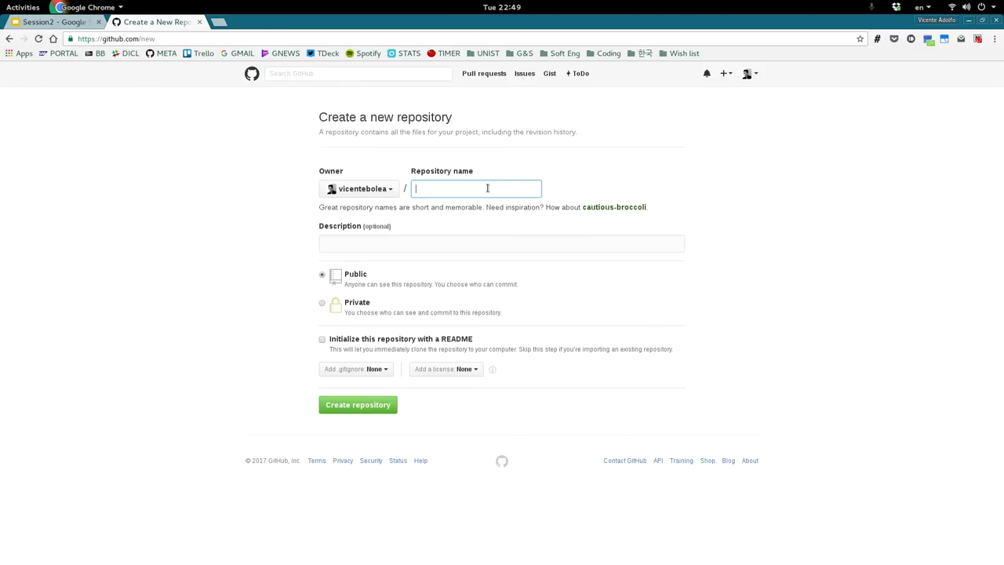
{"action": "type", "text": "winterseminar"}
{"action": "key", "text": "Tab"}
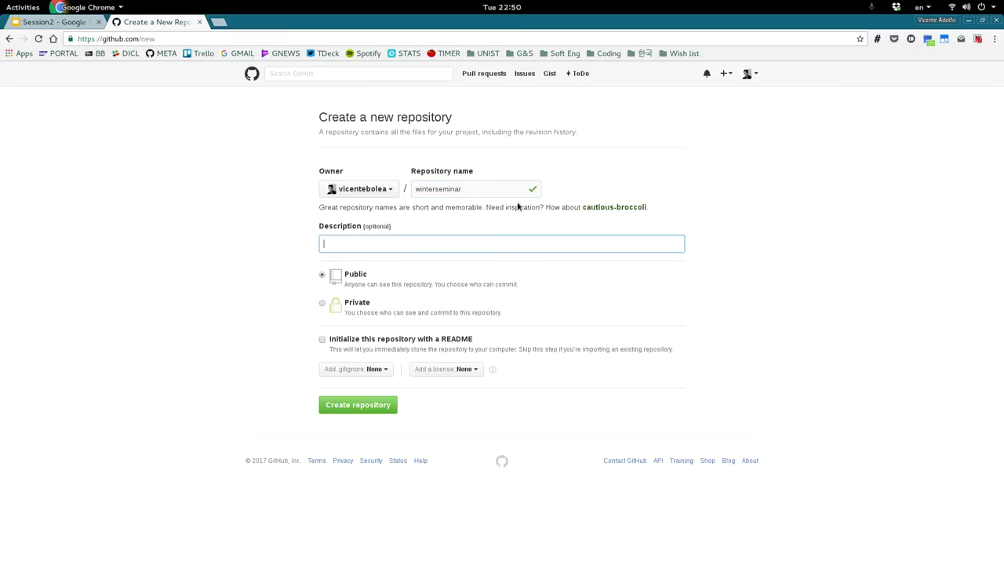
{"action": "left_click", "coordinate": [322, 305]}
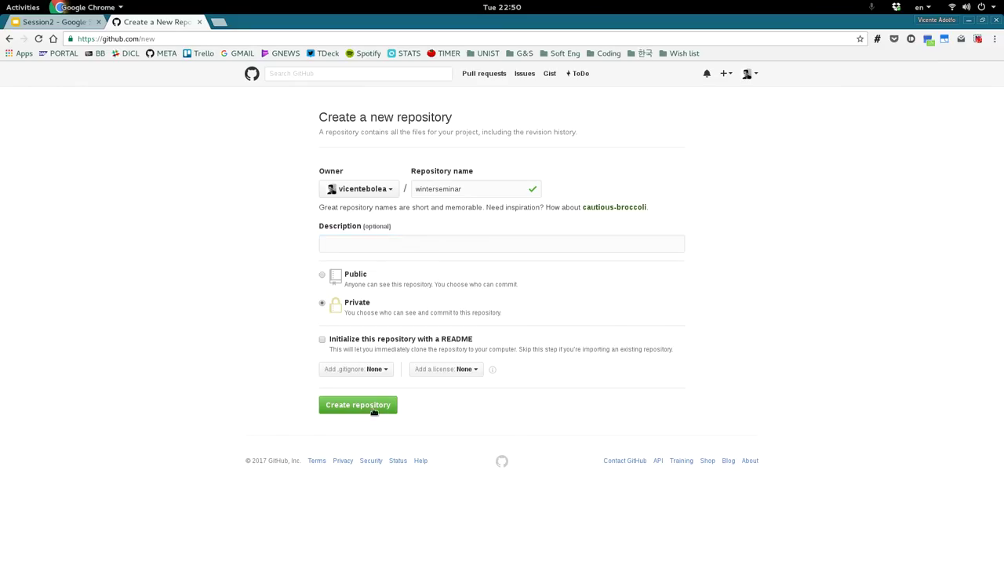
{"action": "left_click", "coordinate": [372, 409]}
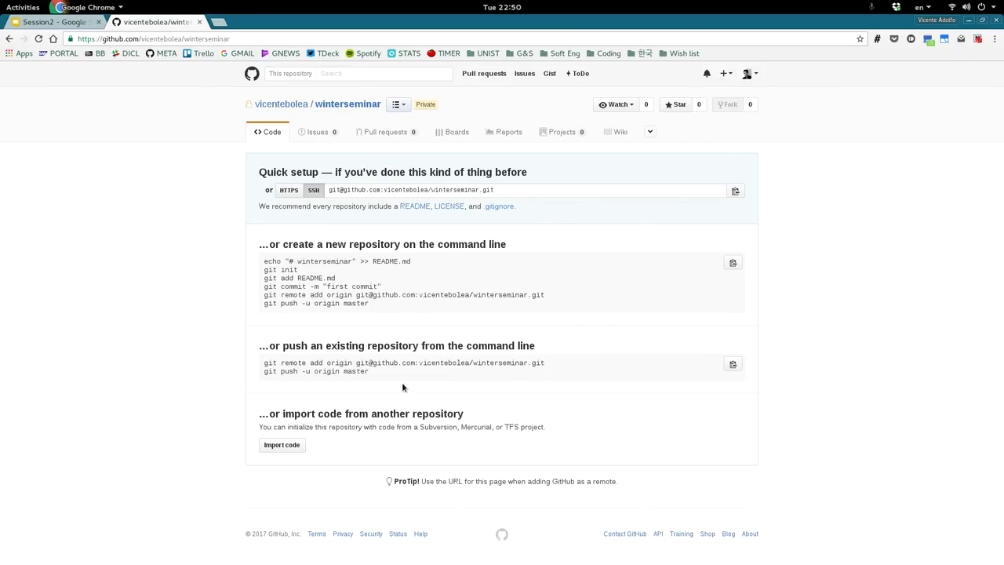
{"action": "left_click_drag", "start_coordinate": [269, 362], "coordinate": [583, 366]}
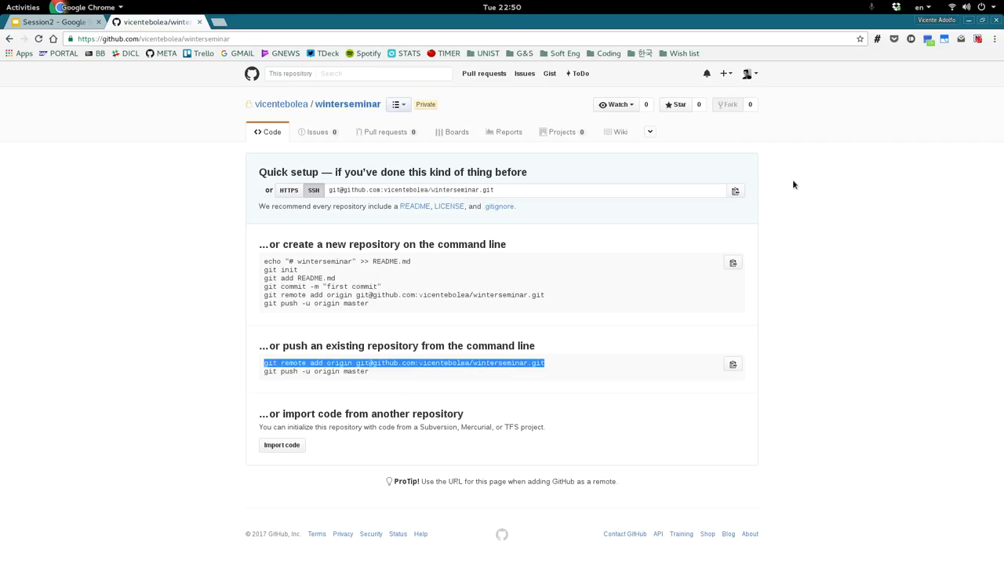
{"action": "key", "text": "alt+Tab"}
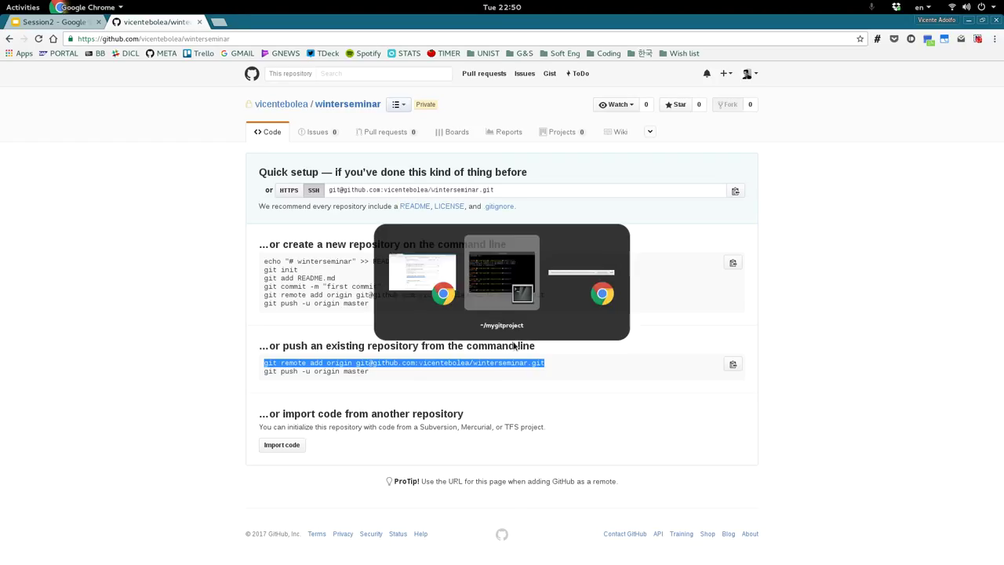
{"action": "key", "text": "Escape"}
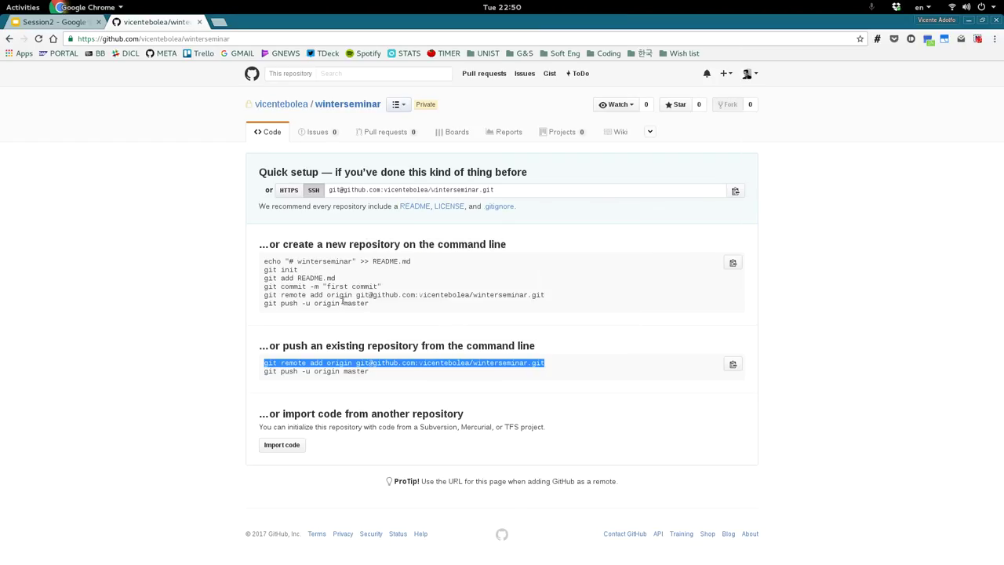
Copy the "git remote add origin" command for winterseminar from the setup page and run it in the terminal in ~/mygitproject.
{"action": "left_click", "coordinate": [345, 299]}
{"action": "triple_click", "coordinate": [346, 297]}
{"action": "key", "text": "ctrl+c"}
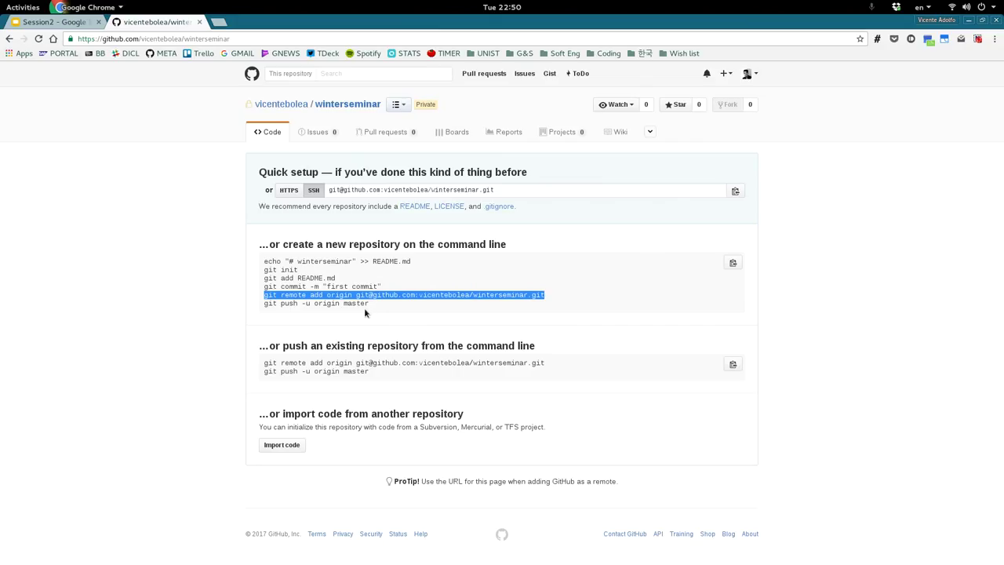
{"action": "key", "text": "alt+Tab"}
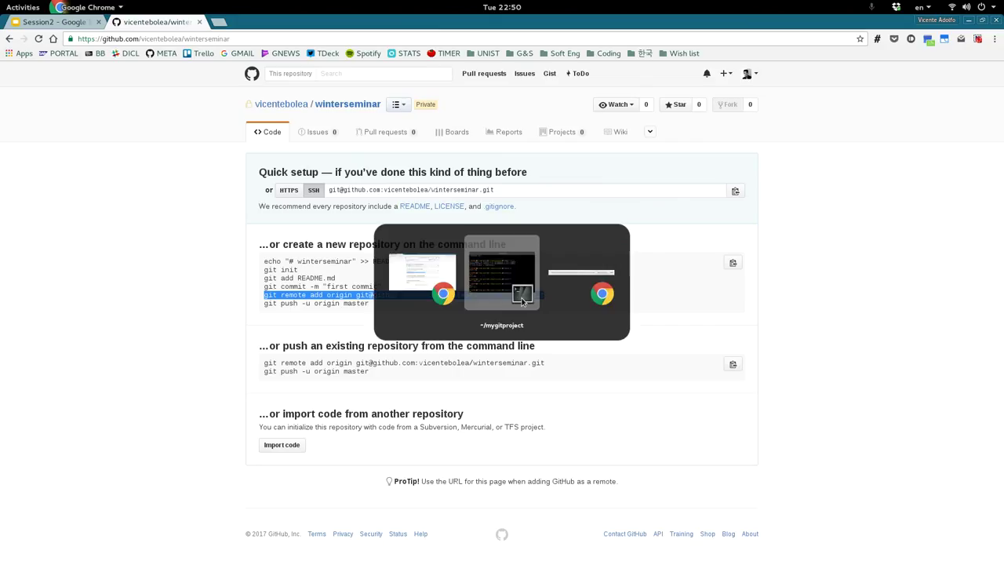
{"action": "key", "text": "ctrl+shift+v"}
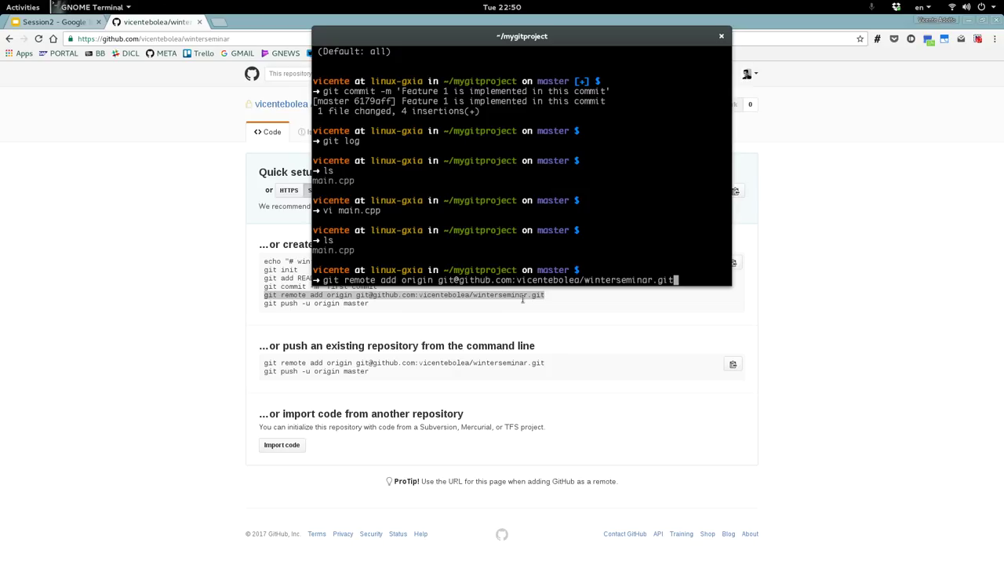
{"action": "key", "text": "Return"}
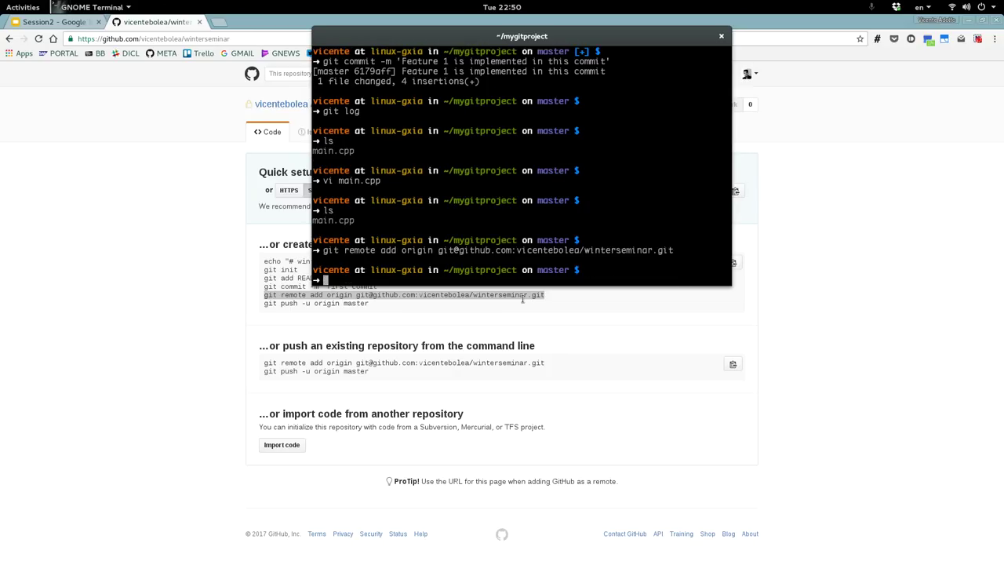
Push the local project to the new remote with "git push origin master".
{"action": "key", "text": "alt+Tab"}
{"action": "key", "text": "alt+Tab"}
{"action": "type", "text": "git push origin master"}
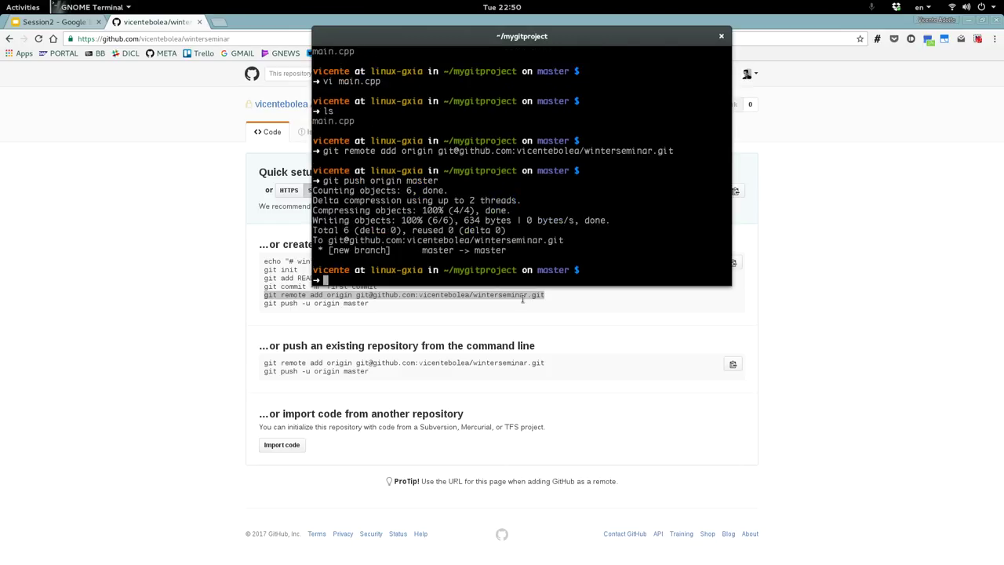
Switch back to Chrome, reload the winterseminar repository page and open main.cpp to view its code.
{"action": "key", "text": "alt+Tab"}
{"action": "key", "text": "F5"}
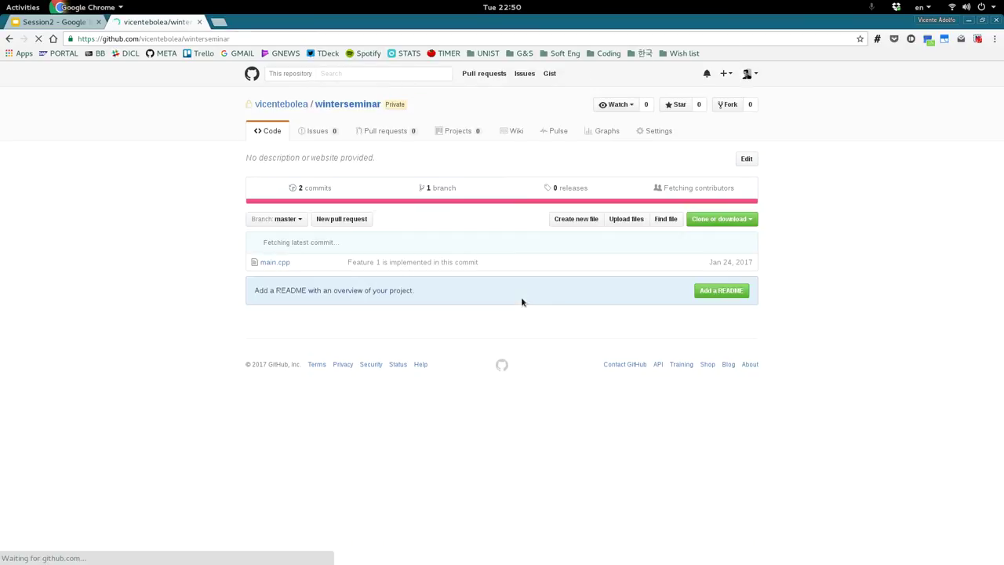
{"action": "left_click", "coordinate": [285, 264]}
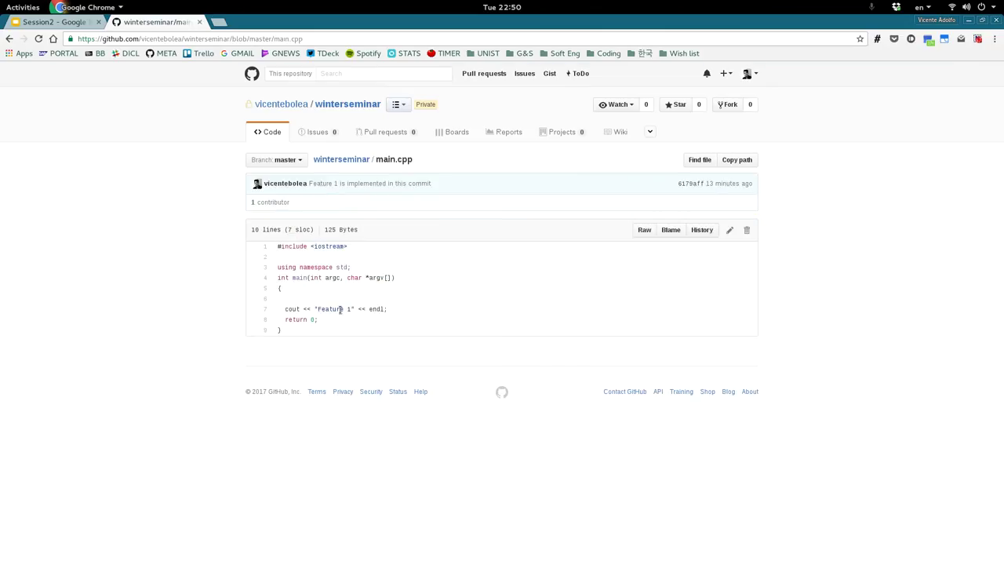
Highlight the "Feature 1" output line in main.cpp, then view the winterseminar repository's commit history and go back to its main page.
{"action": "triple_click", "coordinate": [341, 310]}
{"action": "left_click_drag", "start_coordinate": [340, 310], "coordinate": [354, 163]}
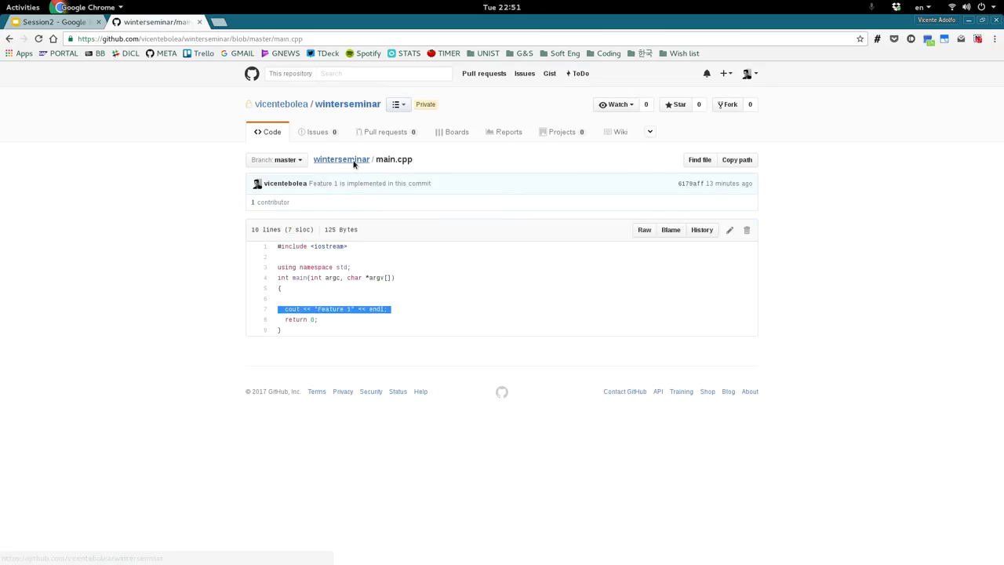
{"action": "left_click", "coordinate": [354, 163]}
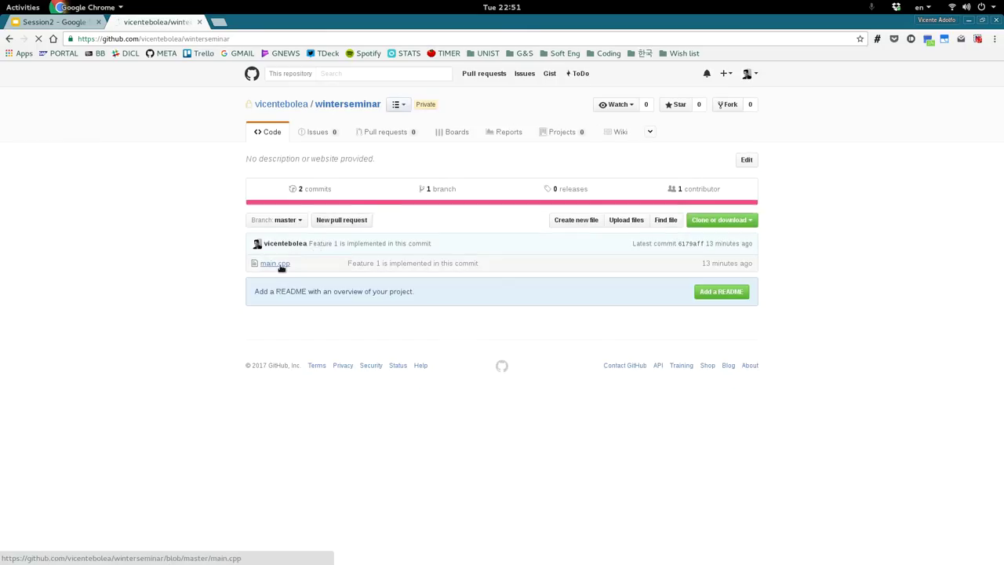
{"action": "left_click", "coordinate": [300, 199]}
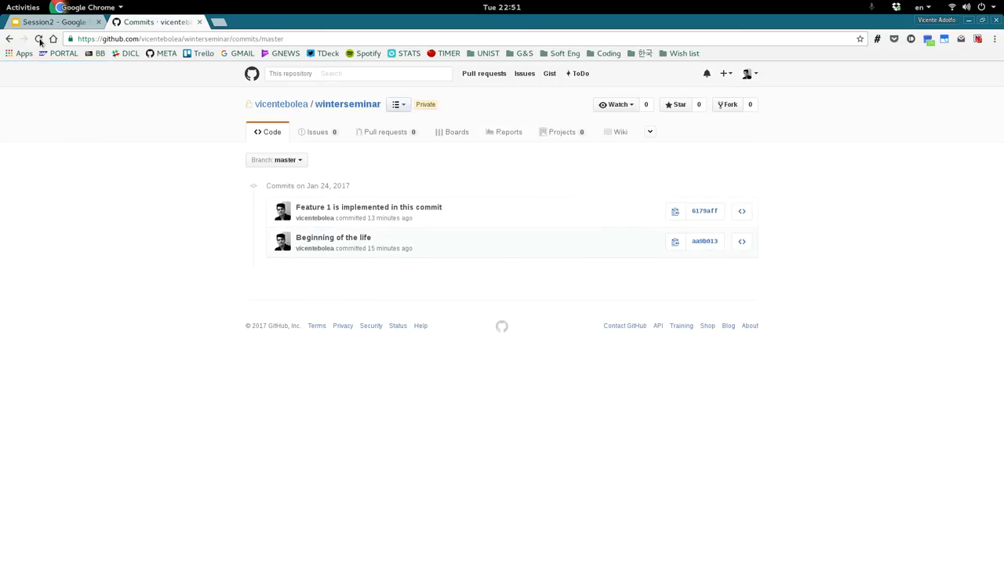
{"action": "left_click", "coordinate": [10, 38]}
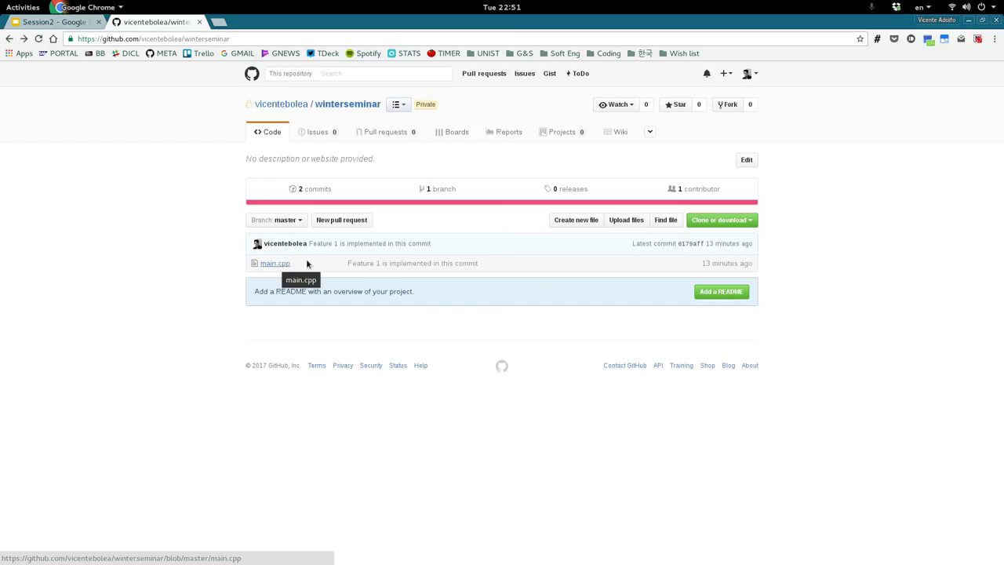
Open the repository's Network graph to examine the commits on the master branch.
{"action": "left_click", "coordinate": [650, 135]}
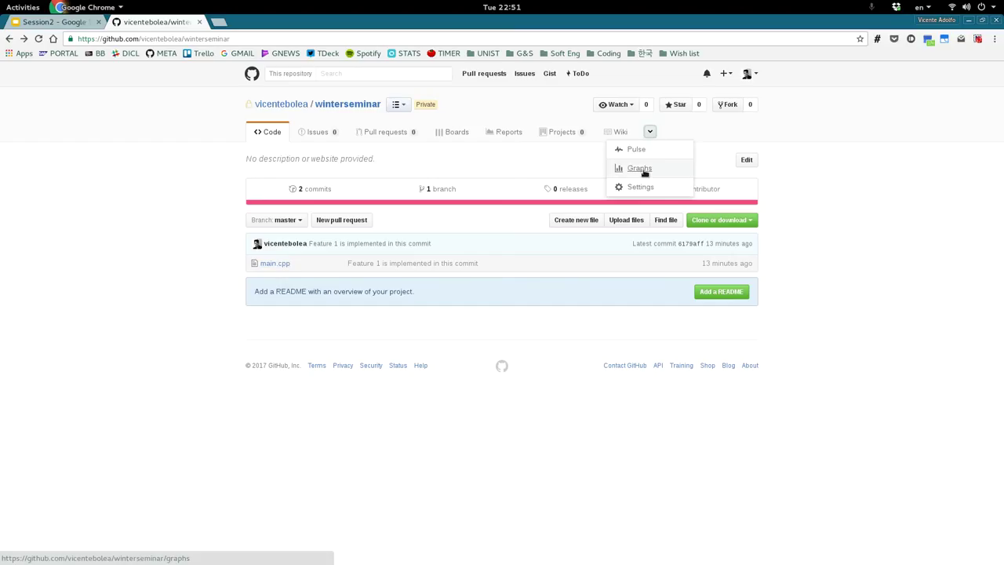
{"action": "left_click", "coordinate": [640, 169]}
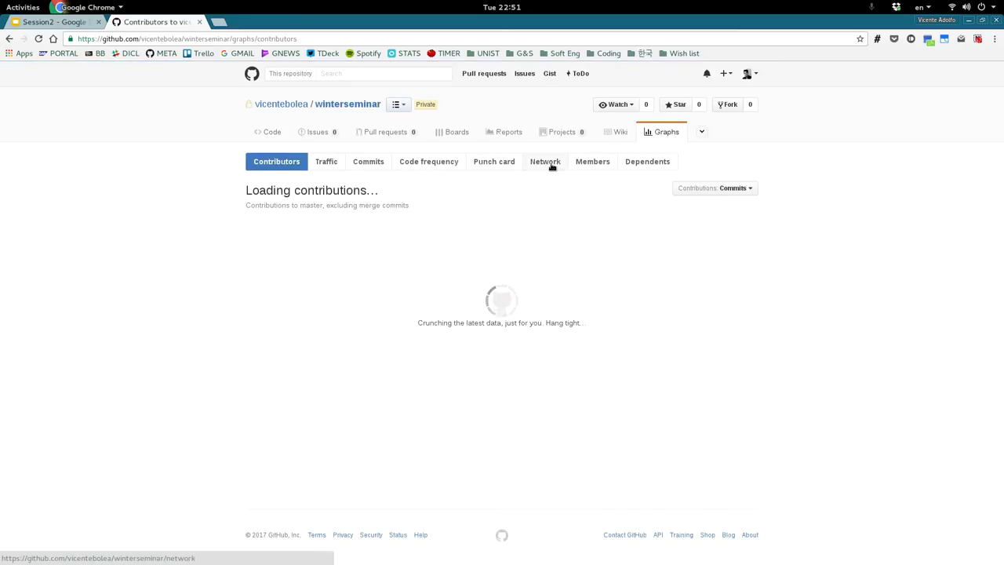
{"action": "left_click", "coordinate": [552, 164]}
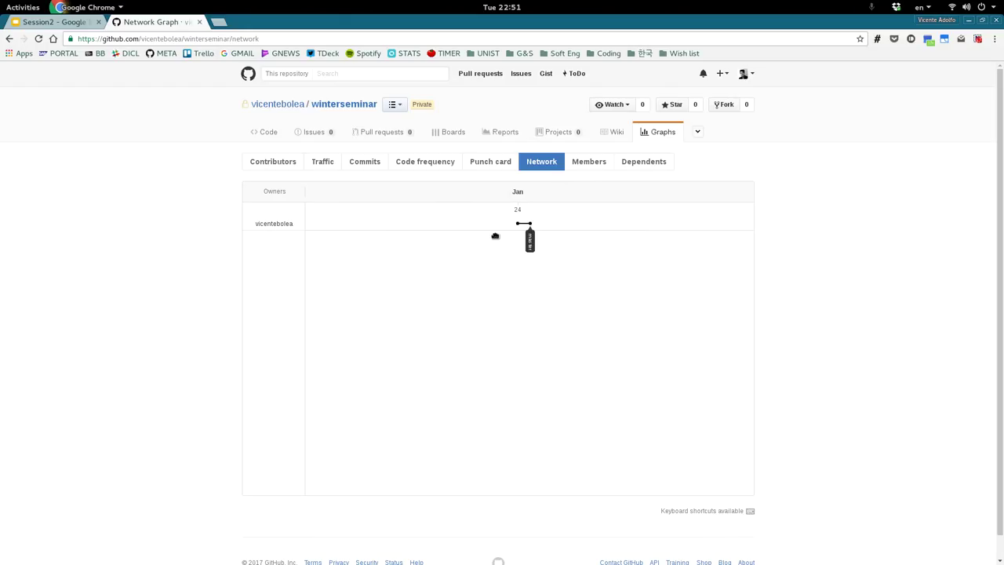
{"action": "mouse_move", "coordinate": [519, 226]}
Switch to the terminal and list the local branches with "git branch".
{"action": "key", "text": "super"}
{"action": "left_click", "coordinate": [381, 455]}
{"action": "type", "text": "gi"}
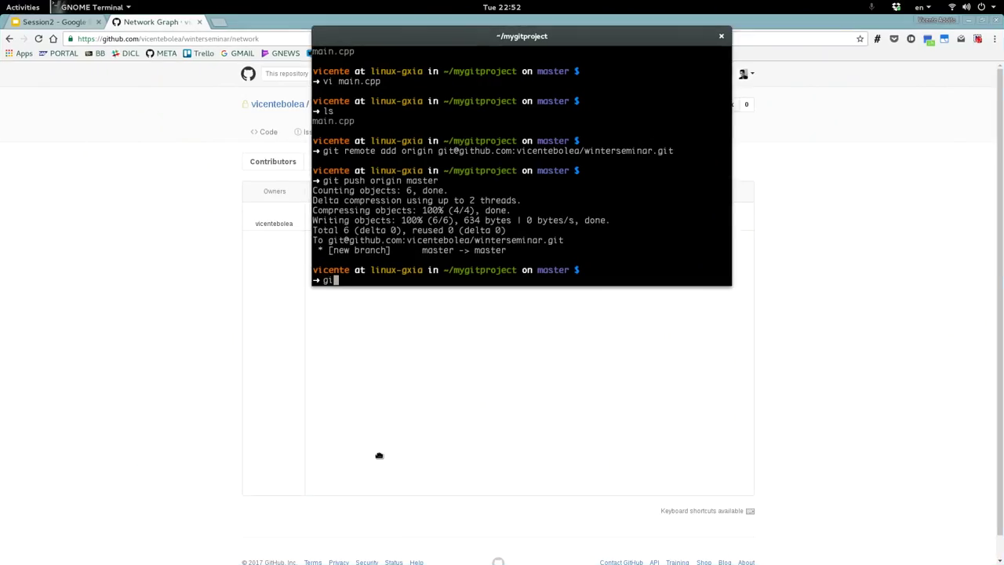
{"action": "type", "text": "t branch"}
{"action": "key", "text": "Return"}
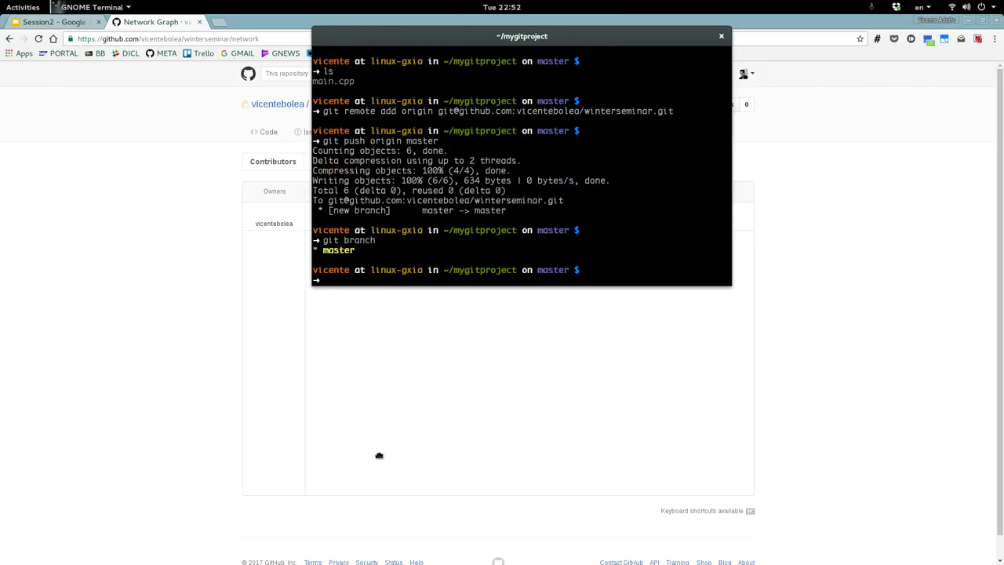
Create and check out a new branch with "git checkout -b feature2", and list the branches again.
{"action": "type", "text": "git b"}
{"action": "type", "text": "heckout -b "}
{"action": "type", "text": "fetaur"}
{"action": "key", "text": "BackSpace"}
{"action": "key", "text": "BackSpace"}
{"action": "key", "text": "BackSpace"}
{"action": "key", "text": "BackSpace"}
{"action": "type", "text": "atur"}
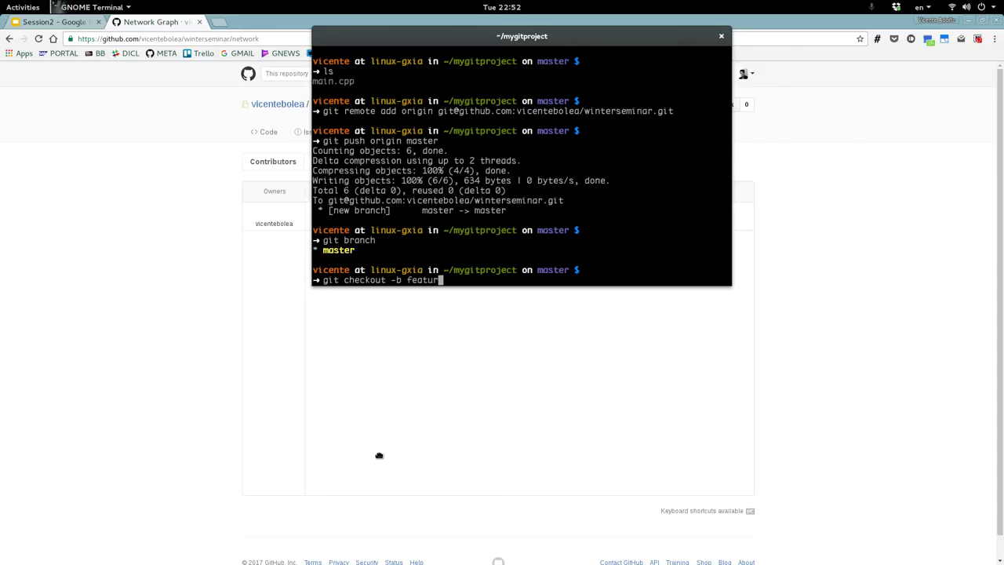
{"action": "type", "text": "e2"}
{"action": "key", "text": "Return"}
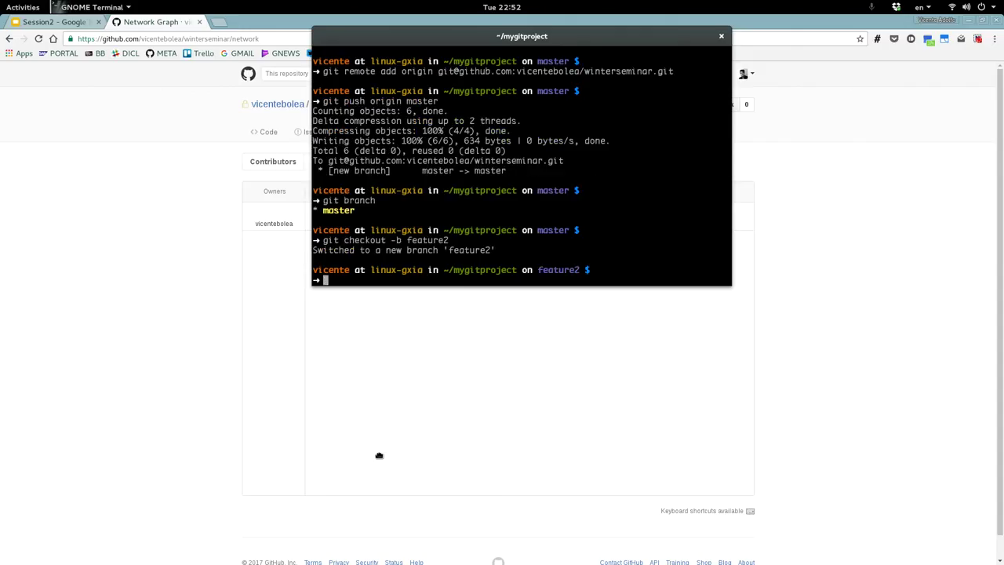
{"action": "type", "text": "git branch"}
{"action": "key", "text": "Return"}
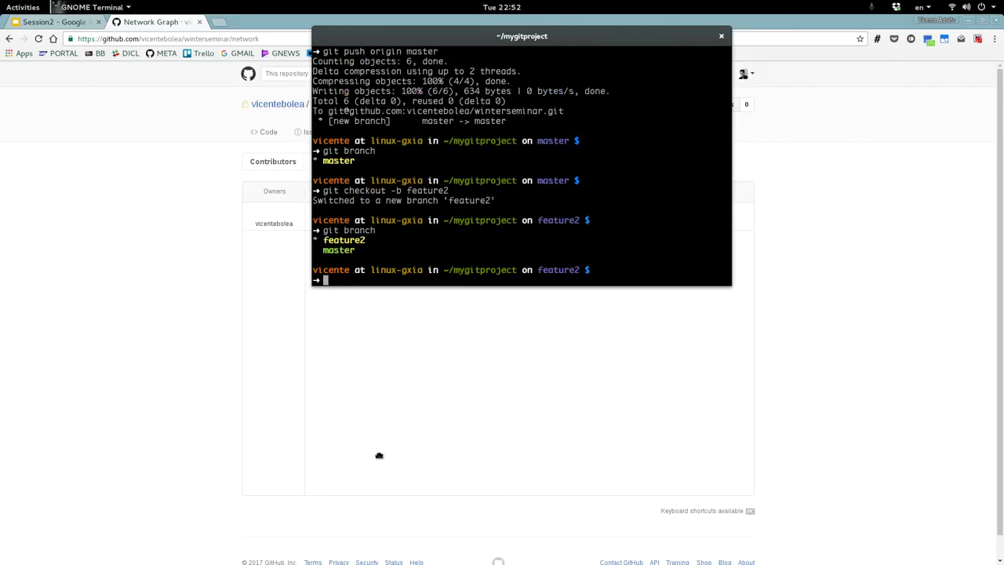
Open main.cpp in vim, change the output text from "Feature 1" to "Feature 2", and save and quit.
{"action": "type", "text": "git"}
{"action": "key", "text": "BackSpace"}
{"action": "key", "text": "BackSpace"}
{"action": "key", "text": "BackSpace"}
{"action": "type", "text": "vim main.cpp"}
{"action": "key", "text": "Return"}
{"action": "key", "text": "Return"}
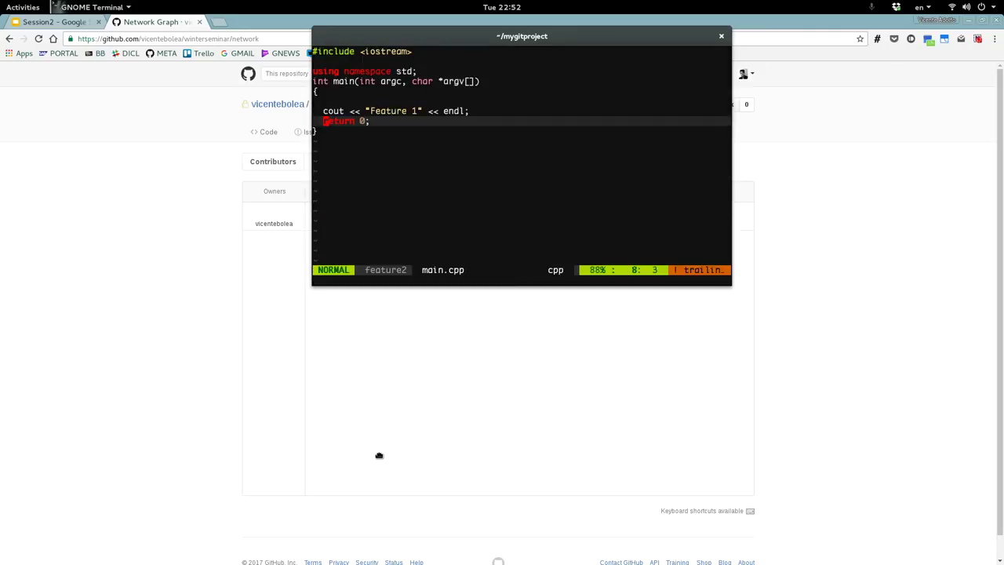
{"action": "key", "text": "k"}
{"action": "key", "text": "w"}
{"action": "key", "text": "w"}
{"action": "key", "text": "w"}
{"action": "key", "text": "w"}
{"action": "type", "text": "lh"}
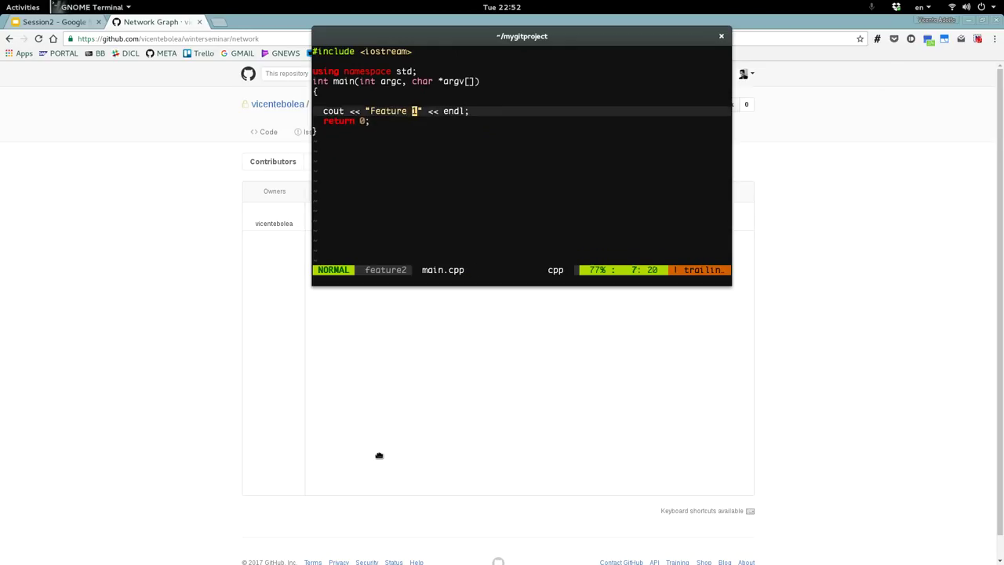
{"action": "type", "text": ":wq"}
{"action": "key", "text": "Return"}
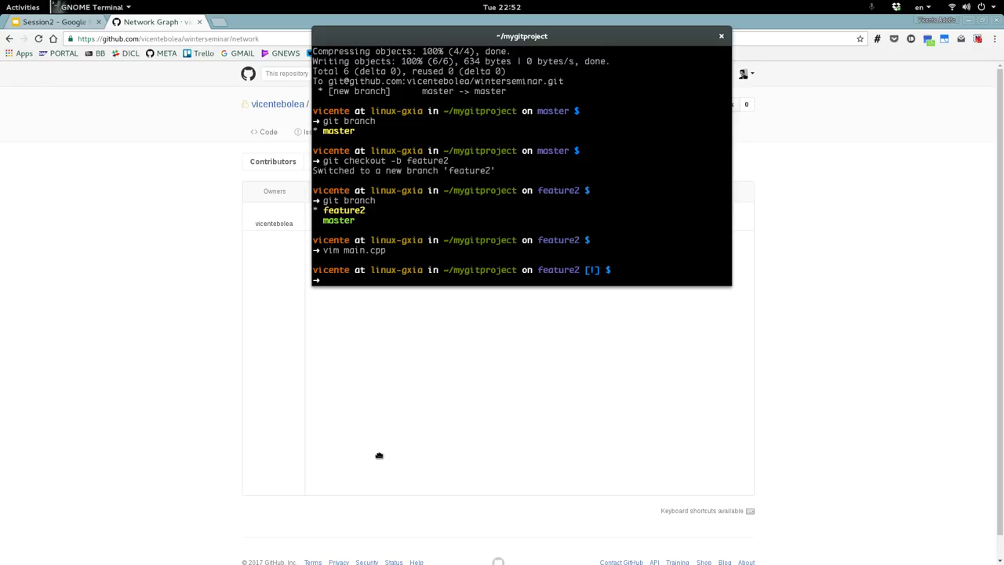
Stage main.cpp and commit it on feature2 with the message 'Feature 2 implemented'.
{"action": "type", "text": "git ad -"}
{"action": "key", "text": "BackSpace"}
{"action": "key", "text": "BackSpace"}
{"action": "type", "text": "d main.cpp"}
{"action": "key", "text": "Return"}
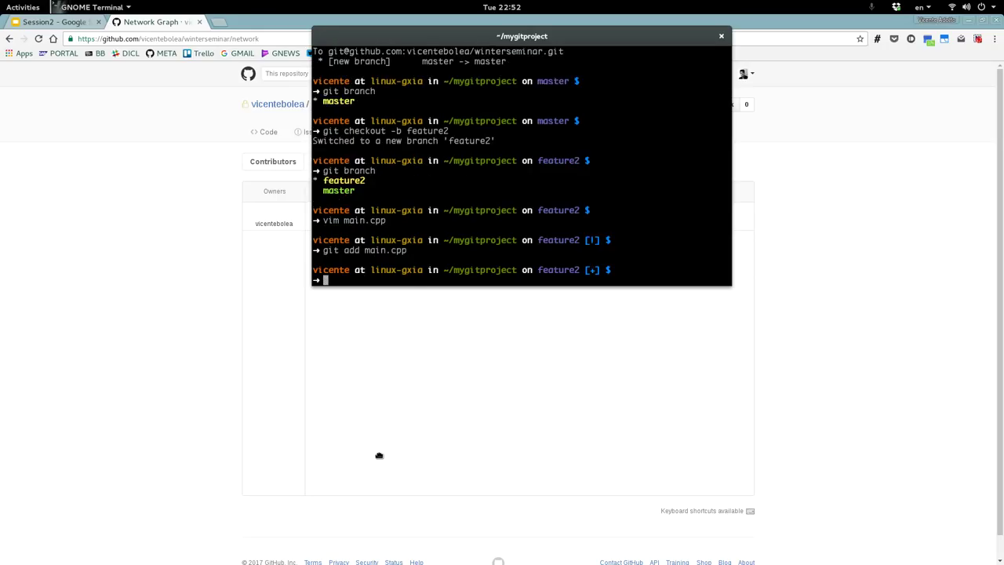
{"action": "type", "text": "git commit -m 'Feature 2 i"}
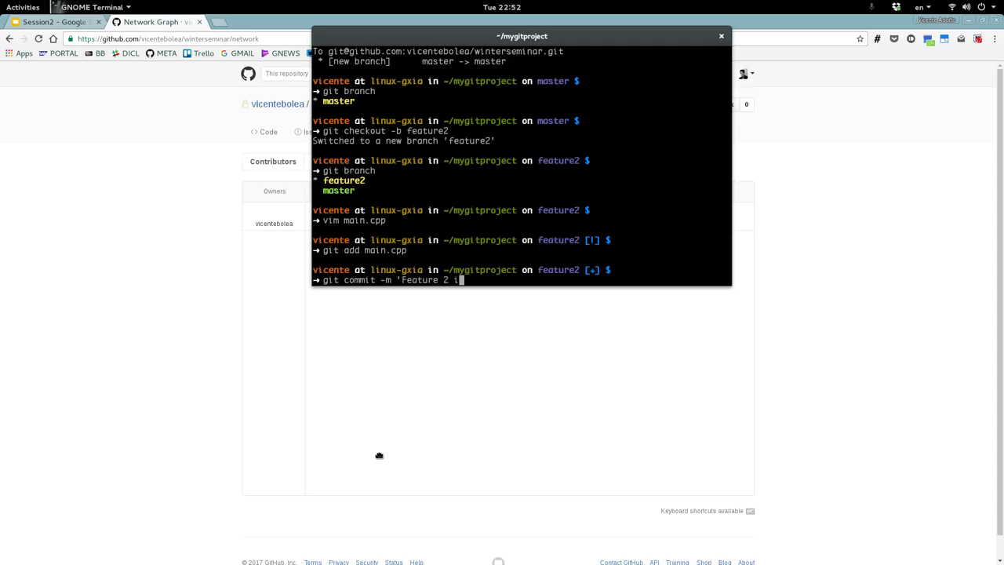
{"action": "type", "text": "mplemented'"}
{"action": "key", "text": "Return"}
Push the new branch to GitHub with "git push origin feature2".
{"action": "type", "text": "git push or"}
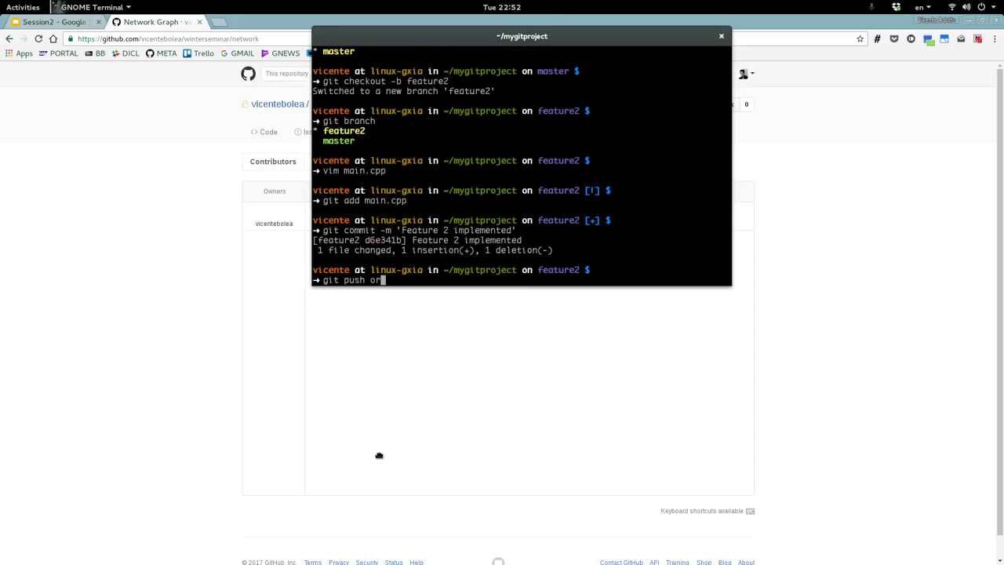
{"action": "type", "text": "igin feature2"}
{"action": "key", "text": "Return"}
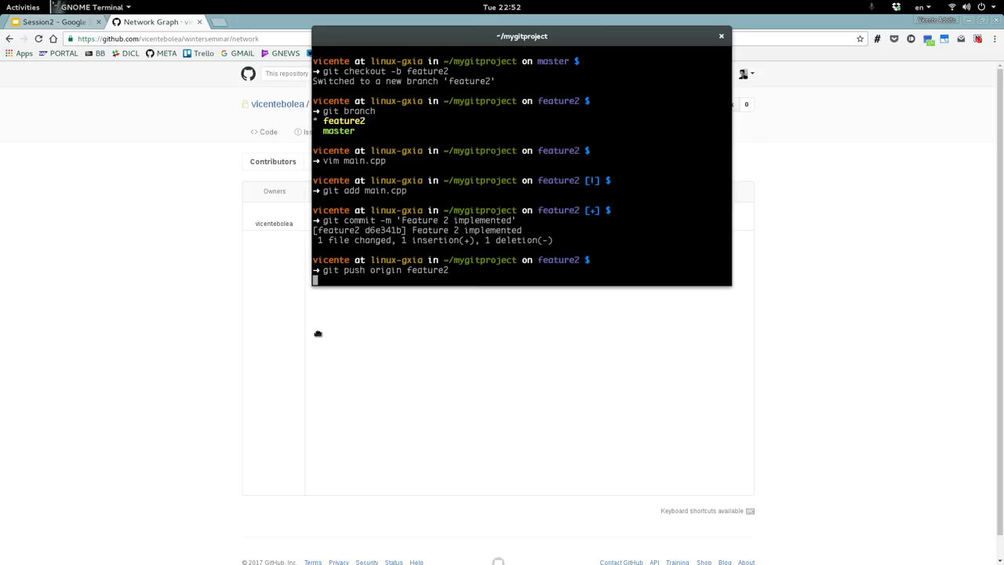
Switch back to Chrome, open the winterseminar code page and view its list of branches, keeping master selected.
{"action": "left_click", "coordinate": [194, 266]}
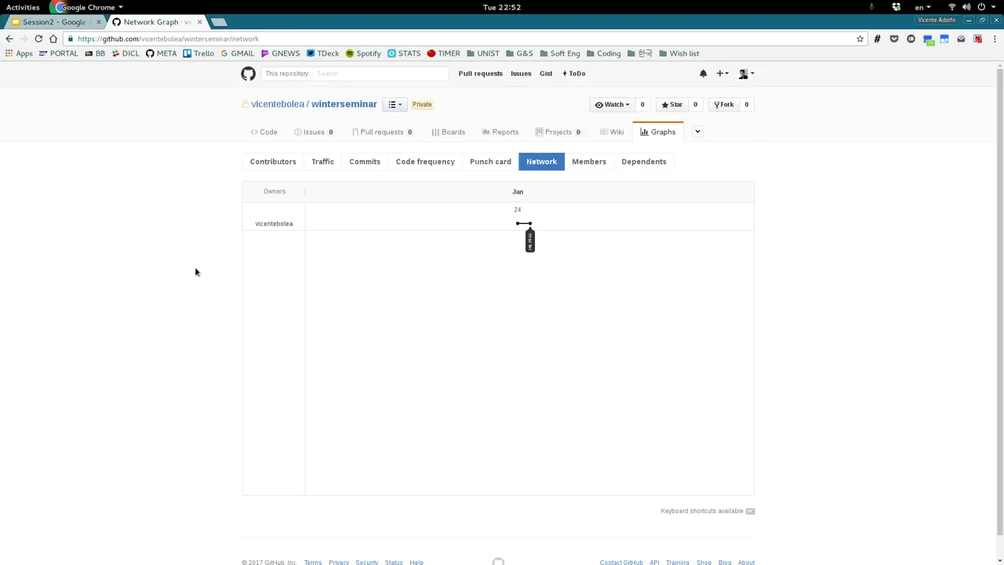
{"action": "left_click", "coordinate": [319, 139]}
{"action": "left_click", "coordinate": [272, 142]}
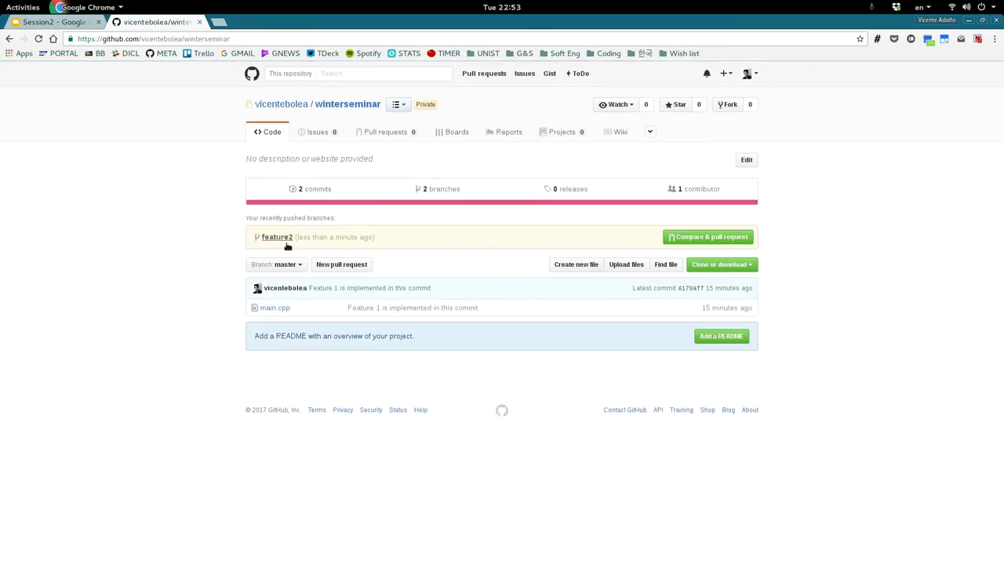
{"action": "left_click", "coordinate": [285, 267]}
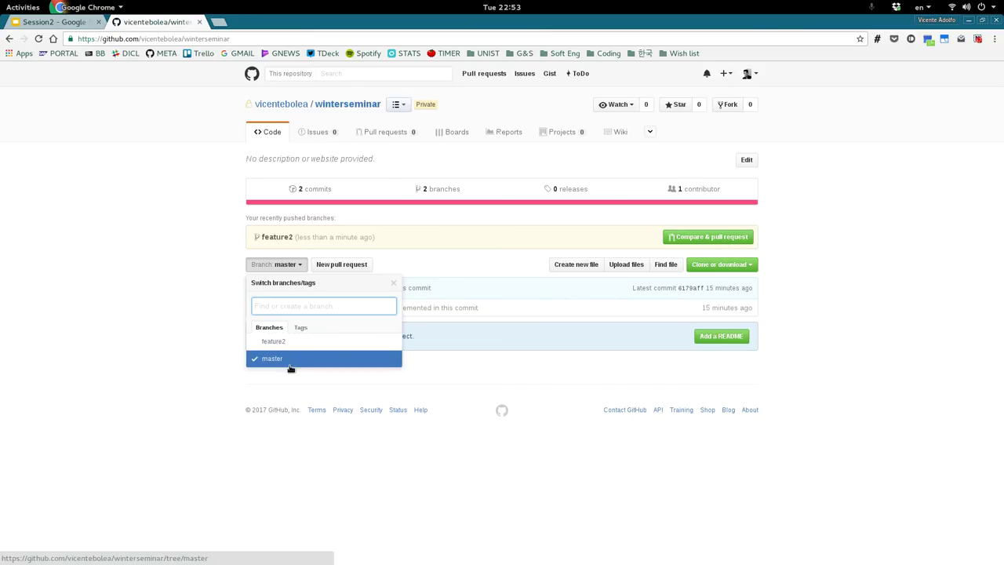
{"action": "left_click", "coordinate": [529, 249]}
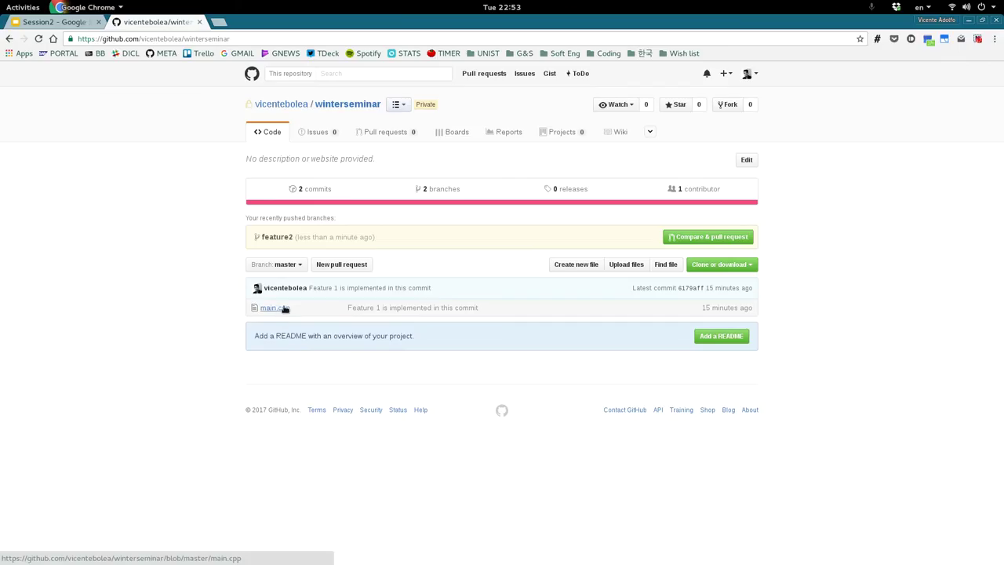
Create a pull request titled "Feature 2 implemented" that compares feature2 against the base branch master.
{"action": "left_click", "coordinate": [409, 131]}
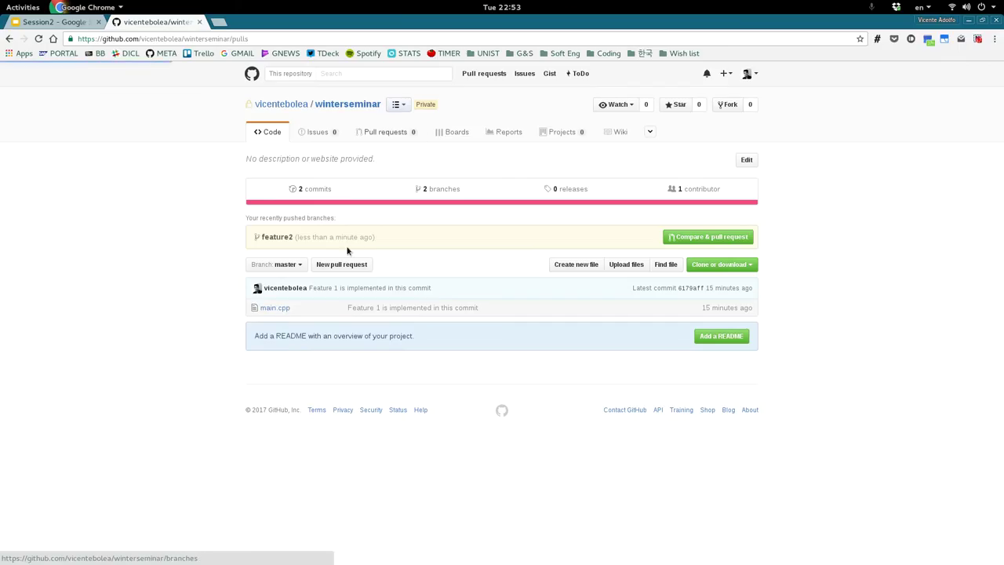
{"action": "left_click", "coordinate": [720, 161]}
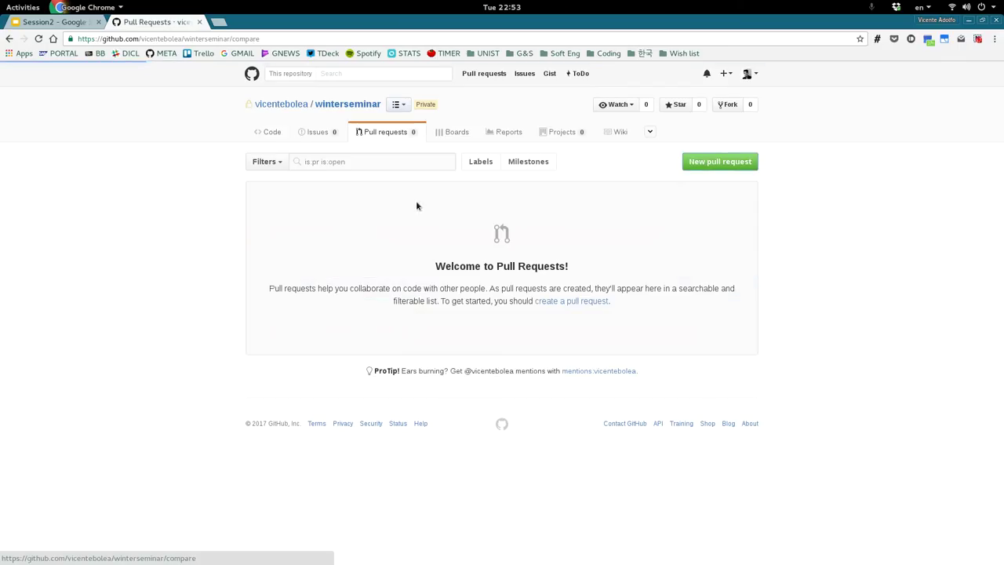
{"action": "left_click", "coordinate": [374, 205]}
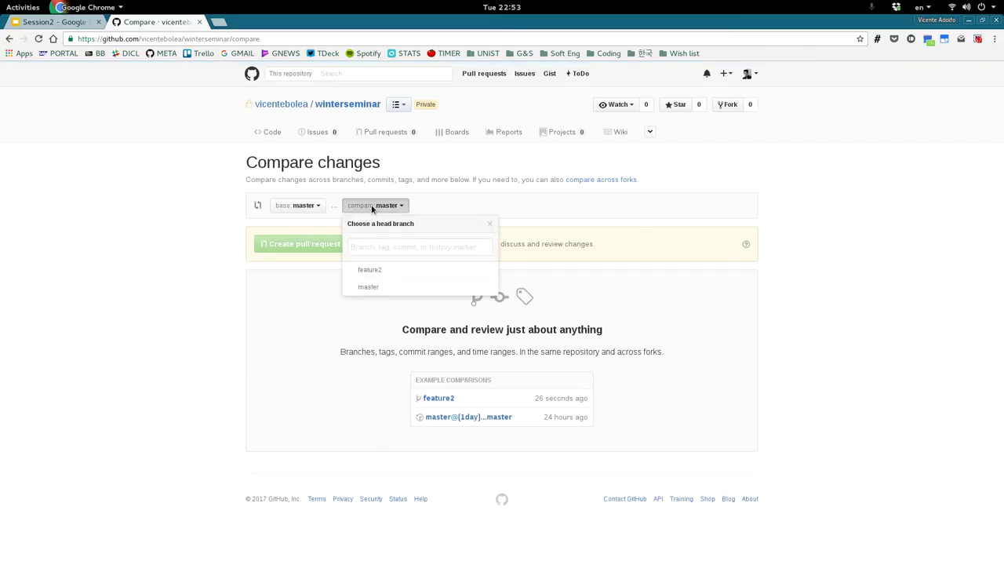
{"action": "left_click", "coordinate": [396, 271]}
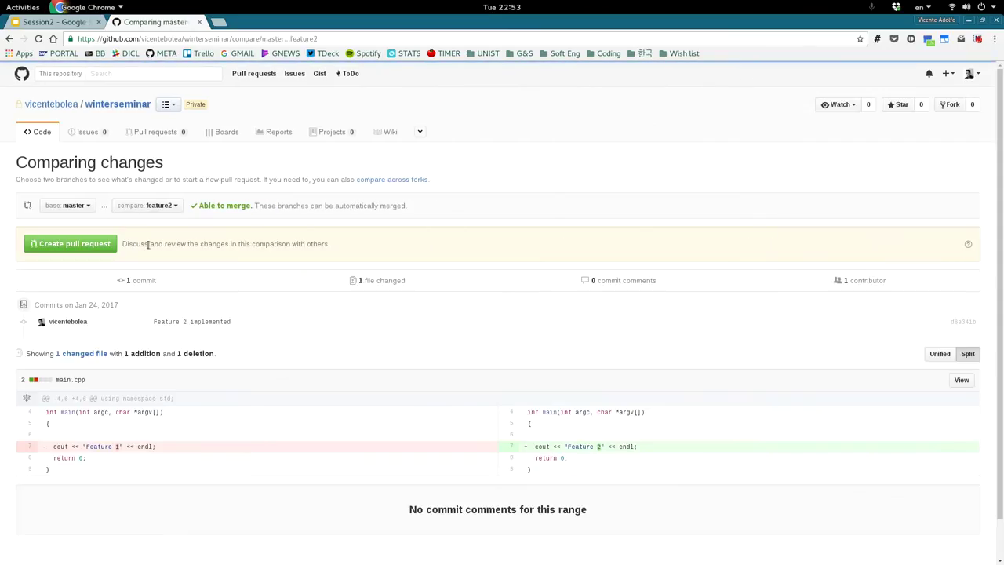
{"action": "left_click", "coordinate": [94, 242]}
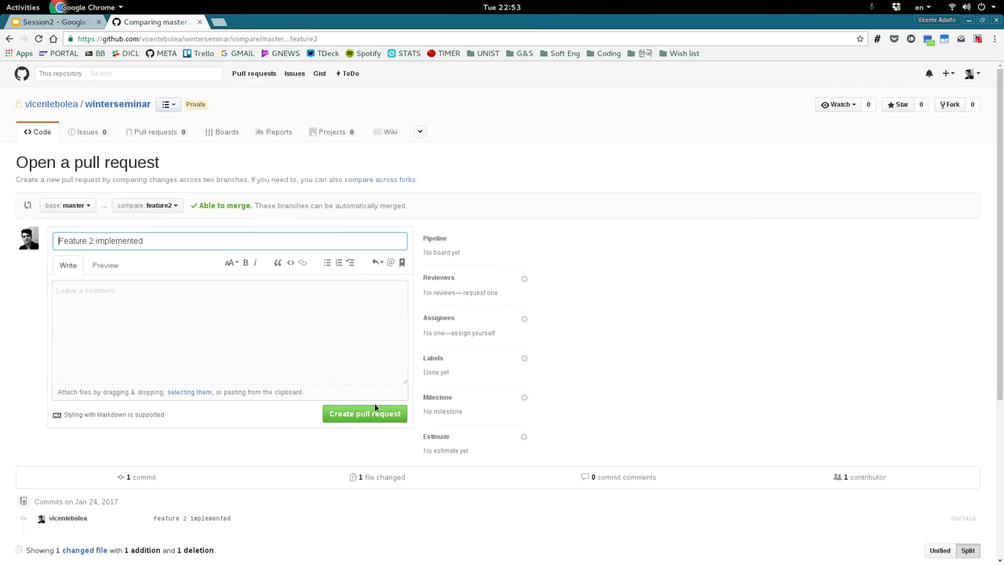
{"action": "left_click", "coordinate": [357, 412]}
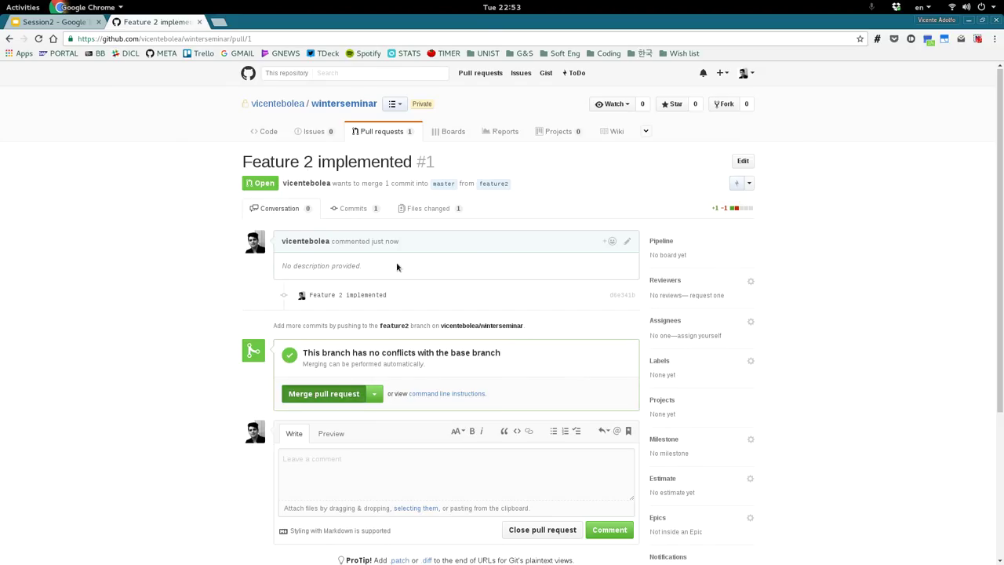
Review the pull request's changed files, then merge it into master with the default merge message.
{"action": "left_click", "coordinate": [414, 211]}
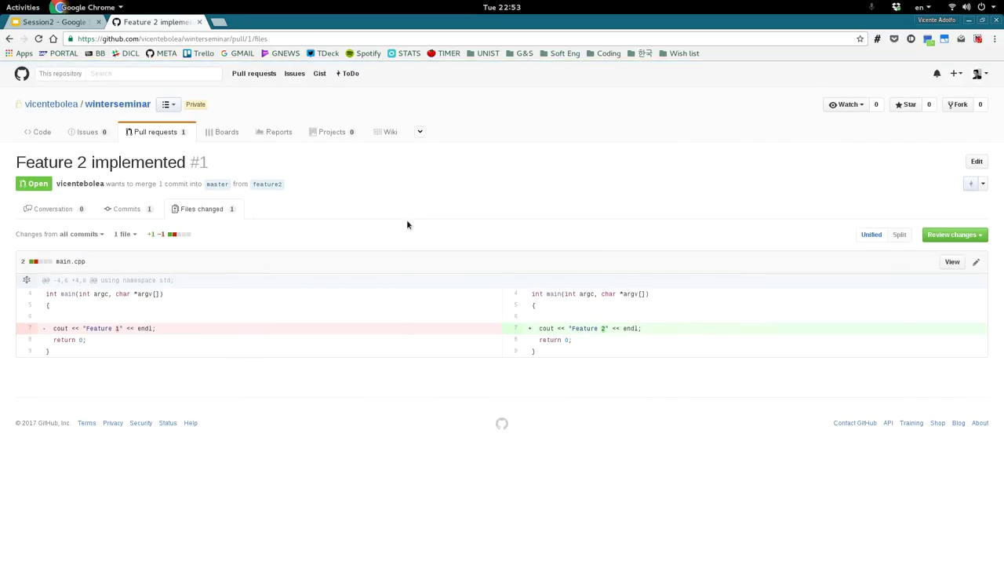
{"action": "left_click", "coordinate": [36, 209]}
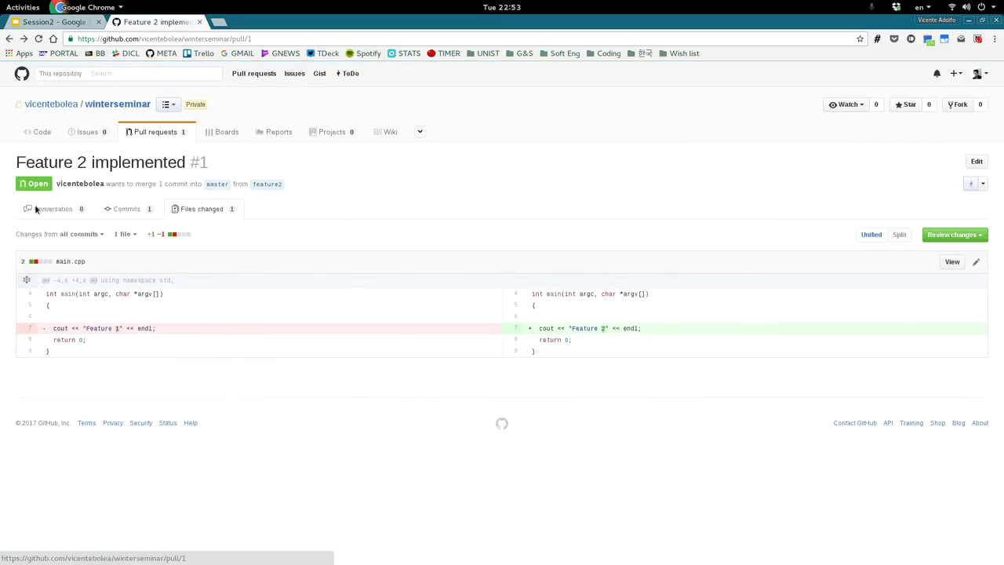
{"action": "left_click", "coordinate": [317, 395]}
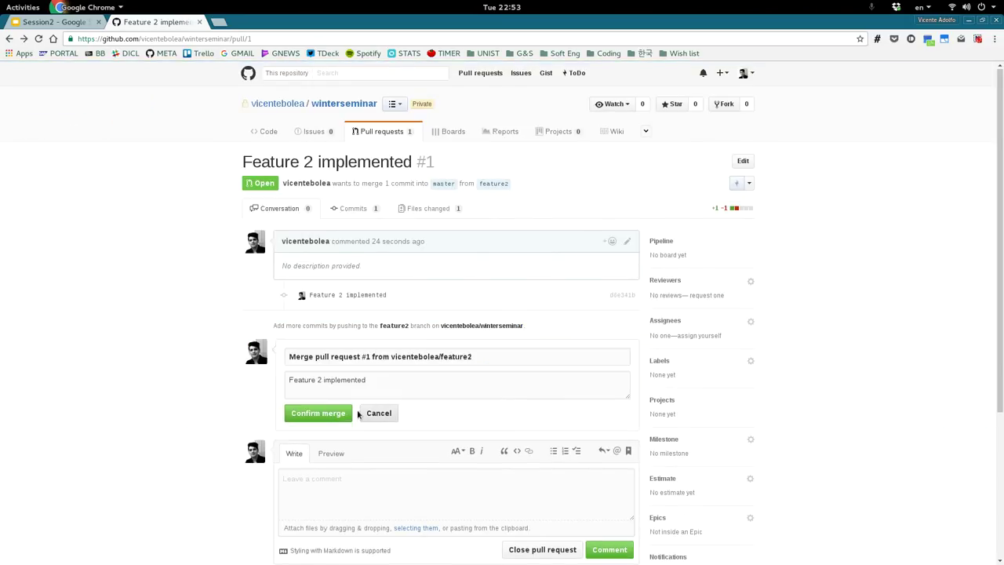
{"action": "left_click", "coordinate": [344, 414]}
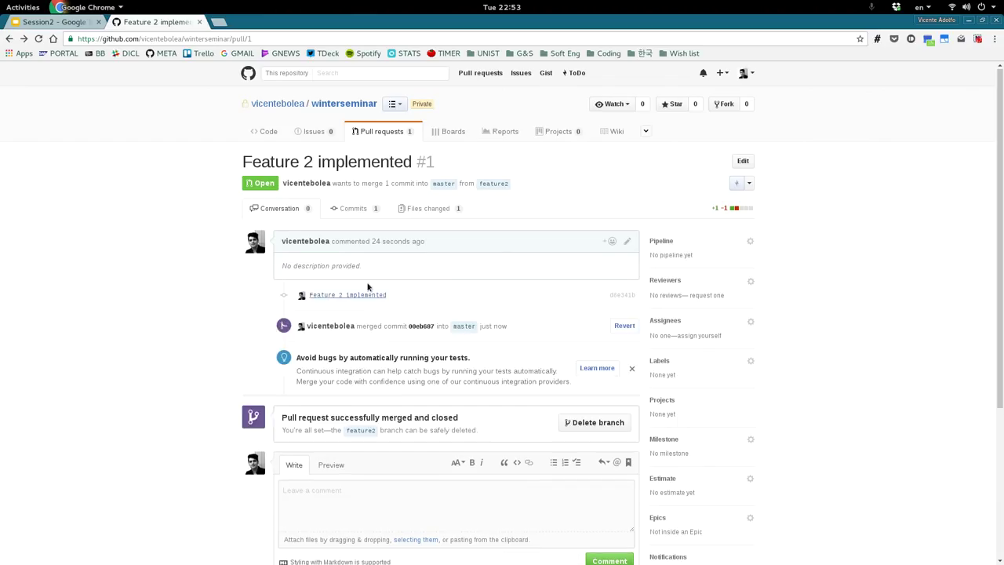
Delete the merged feature2 branch on GitHub and go to the repository's code page.
{"action": "left_click", "coordinate": [614, 428]}
{"action": "scroll", "coordinate": [614, 428], "scroll_direction": "down", "scroll_amount": 1}
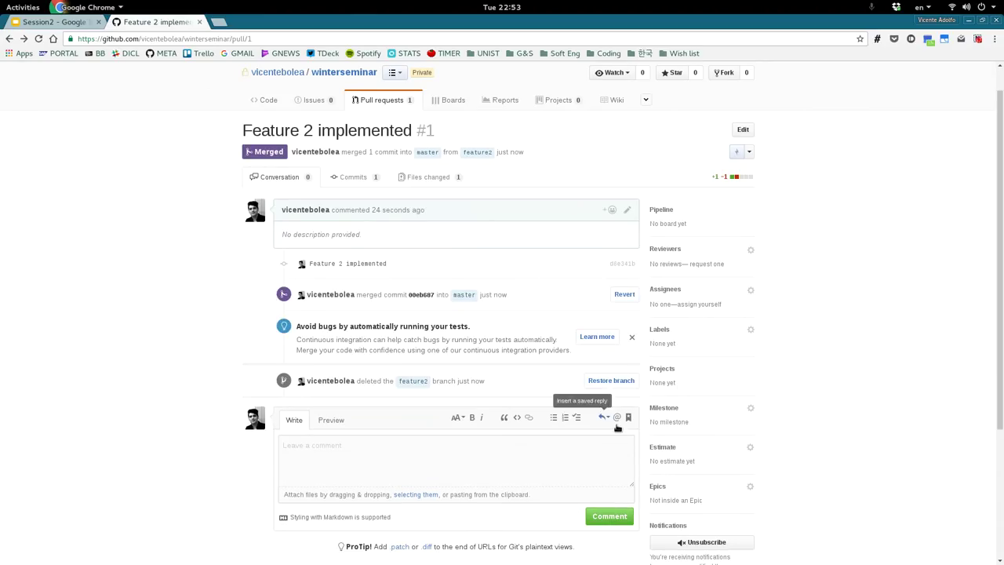
{"action": "left_click", "coordinate": [264, 99]}
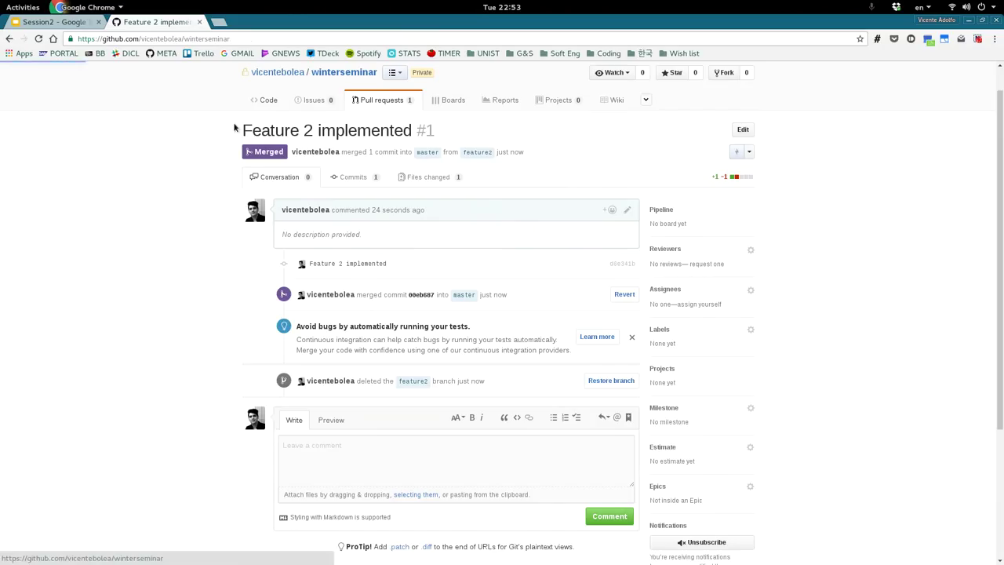
Open main.cpp on the master branch and examine the output line merged from feature2.
{"action": "left_click", "coordinate": [273, 262]}
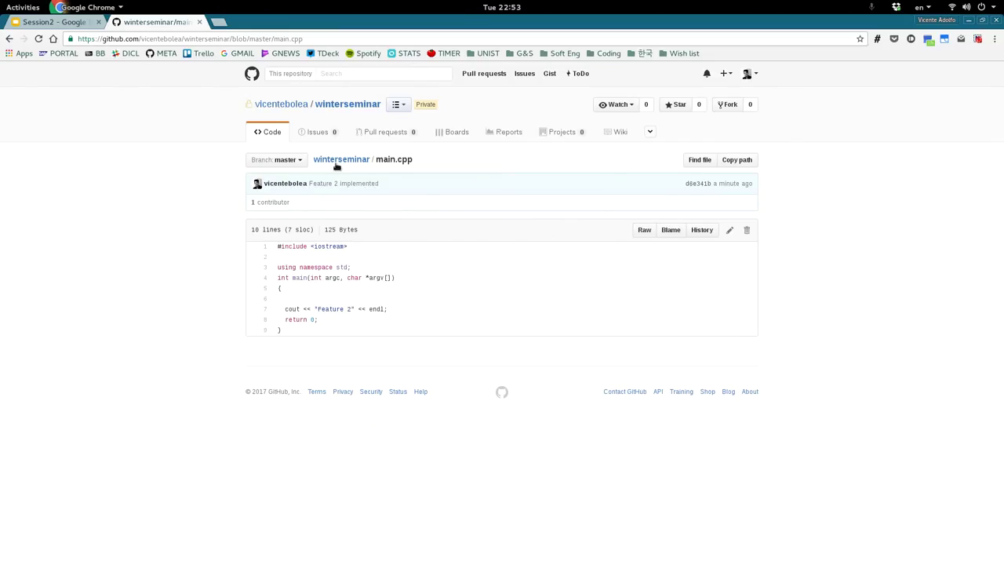
{"action": "triple_click", "coordinate": [354, 309]}
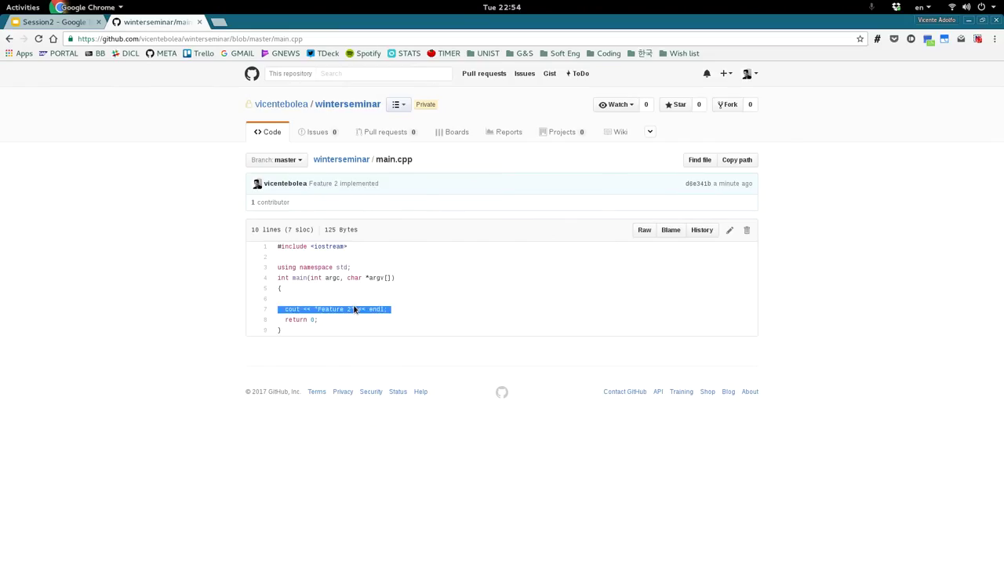
{"action": "left_click", "coordinate": [354, 309]}
Return to the repository's code page and review master's commit history, including the Feature 1, Feature 2 and pull request merge commits.
{"action": "left_click", "coordinate": [270, 133]}
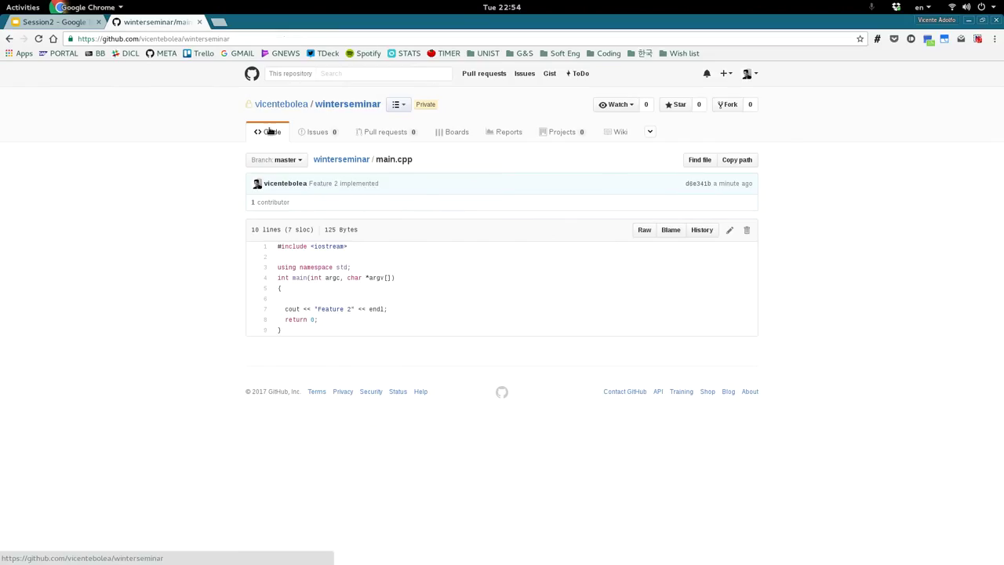
{"action": "left_click", "coordinate": [310, 189]}
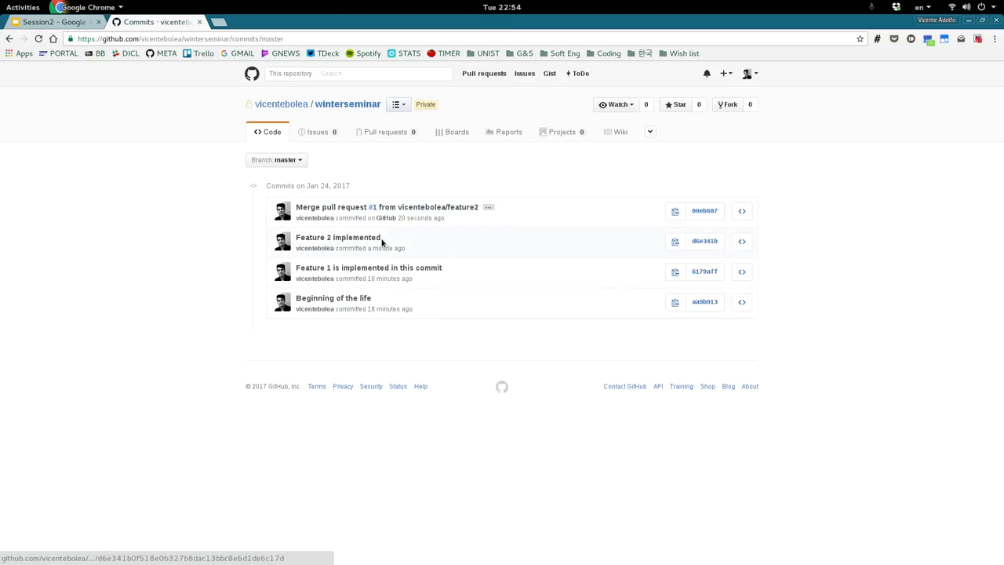
{"action": "left_click_drag", "start_coordinate": [381, 238], "coordinate": [295, 238]}
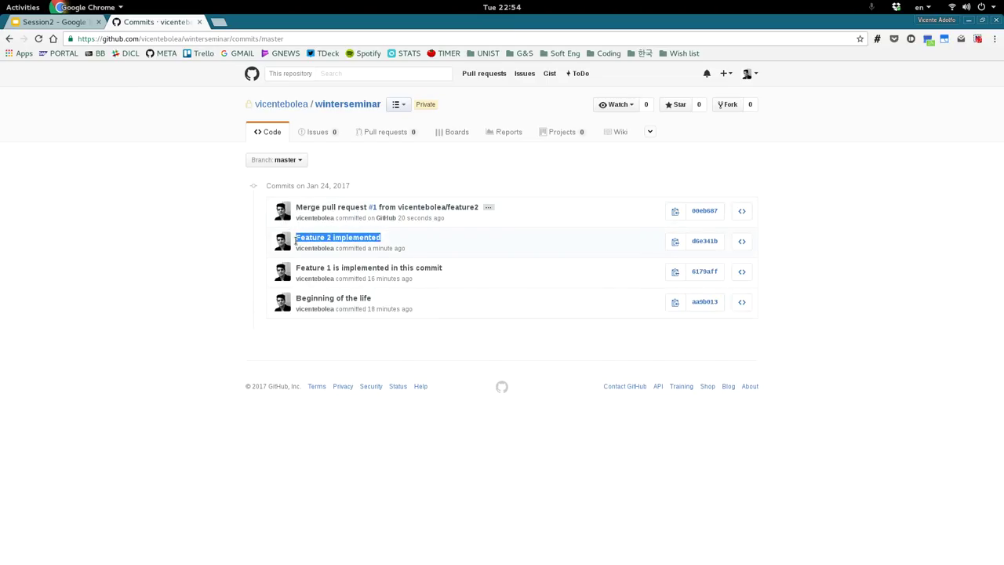
{"action": "left_click_drag", "start_coordinate": [445, 269], "coordinate": [294, 270]}
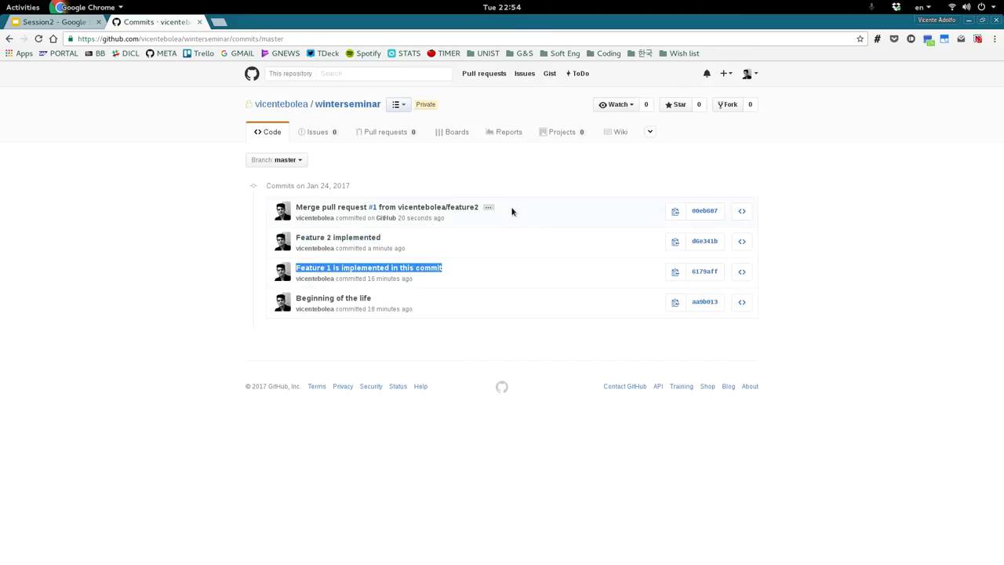
{"action": "left_click_drag", "start_coordinate": [493, 207], "coordinate": [308, 208]}
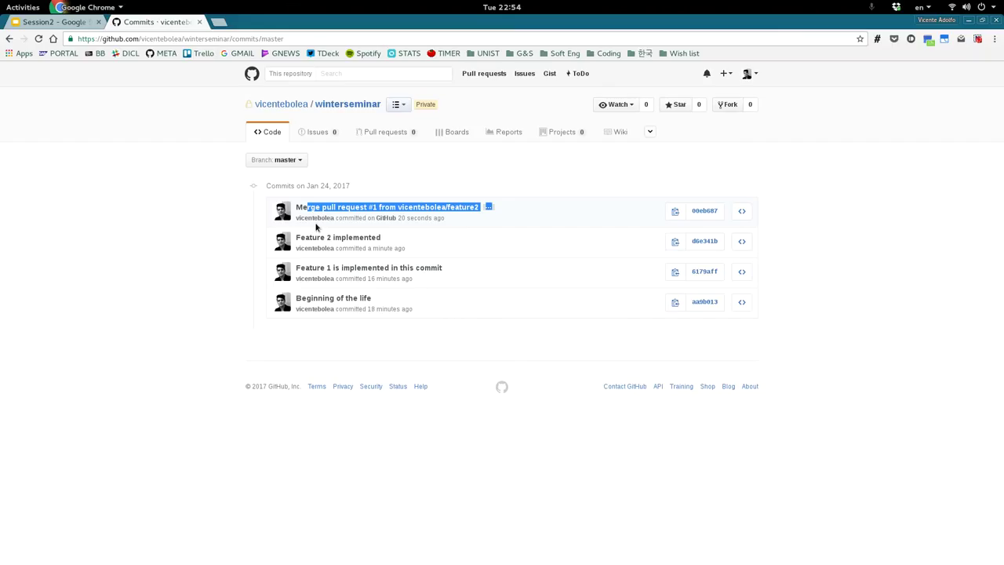
Show the repository's network graph and inspect where feature2 branches off and merges back into master.
{"action": "left_click", "coordinate": [649, 132]}
{"action": "left_click", "coordinate": [640, 168]}
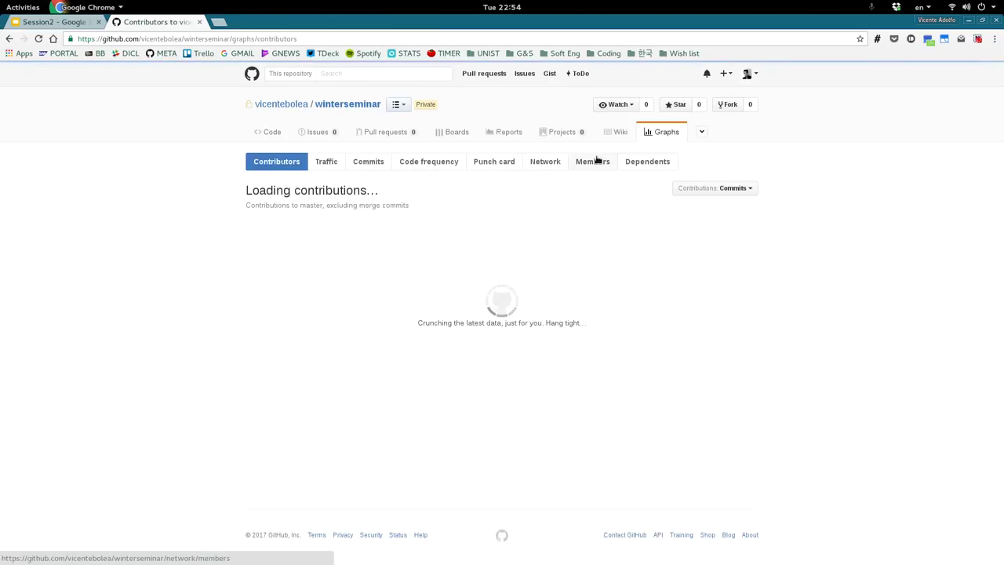
{"action": "left_click", "coordinate": [543, 164]}
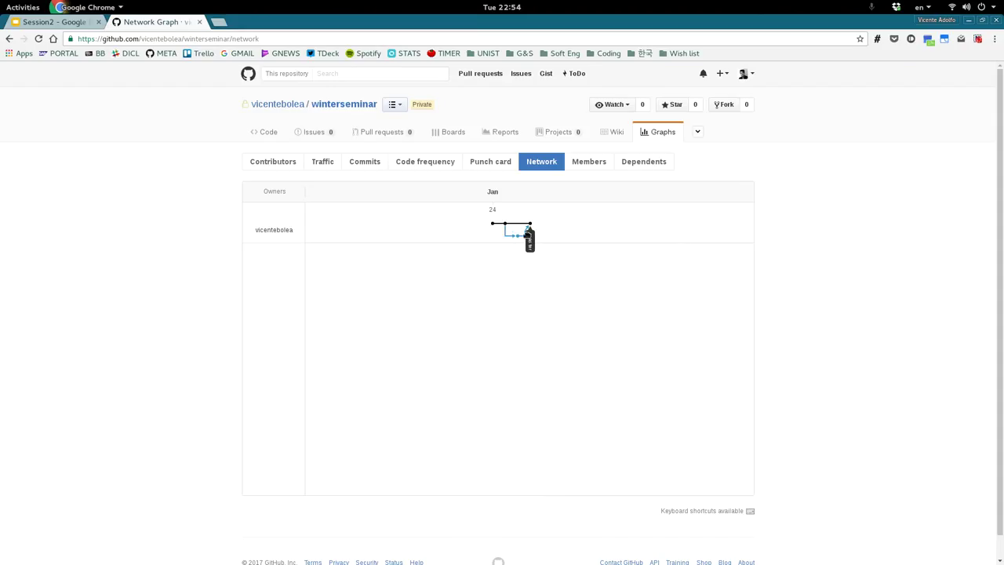
{"action": "mouse_move", "coordinate": [505, 227]}
{"action": "mouse_move", "coordinate": [531, 225]}
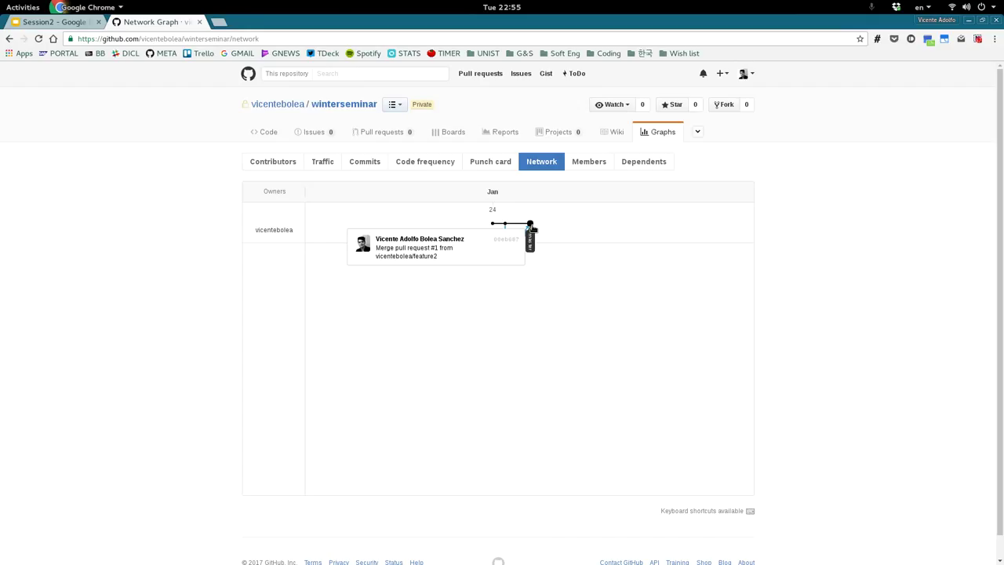
Search Google for "git flow" in a new tab and open Atlassian's Git Workflows and Tutorials result.
{"action": "key", "text": "ctrl+t"}
{"action": "type", "text": "git flow"}
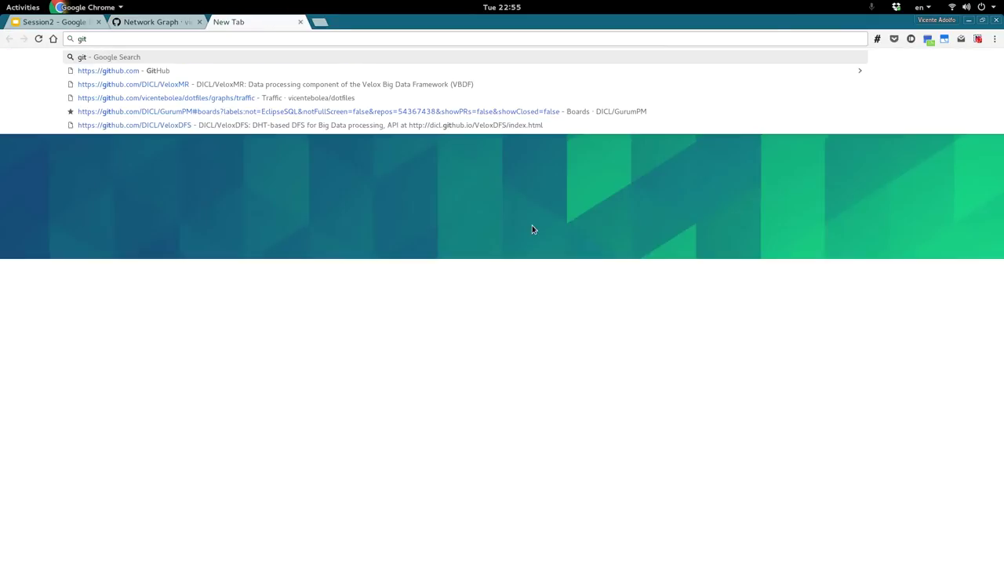
{"action": "key", "text": "Return"}
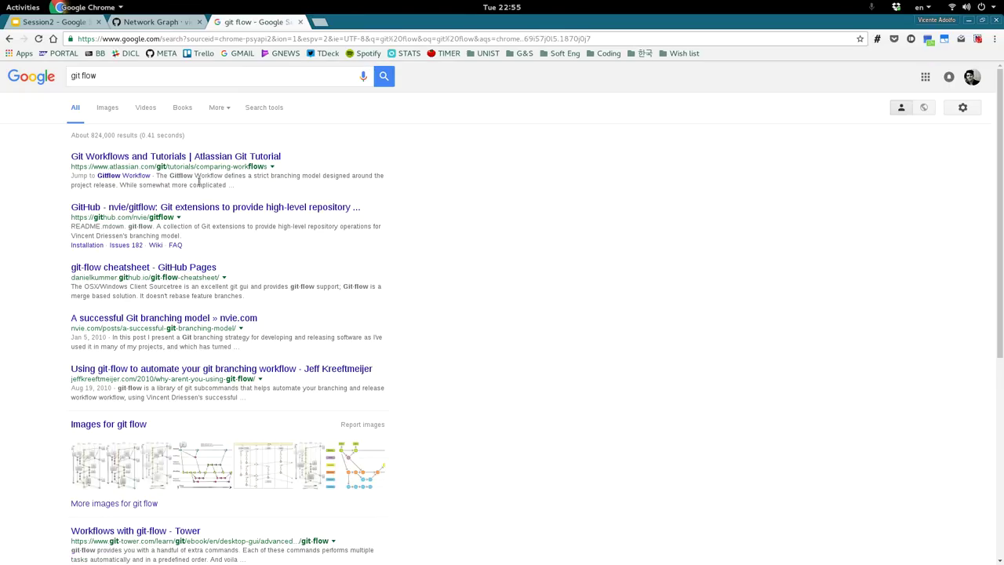
{"action": "left_click", "coordinate": [197, 157]}
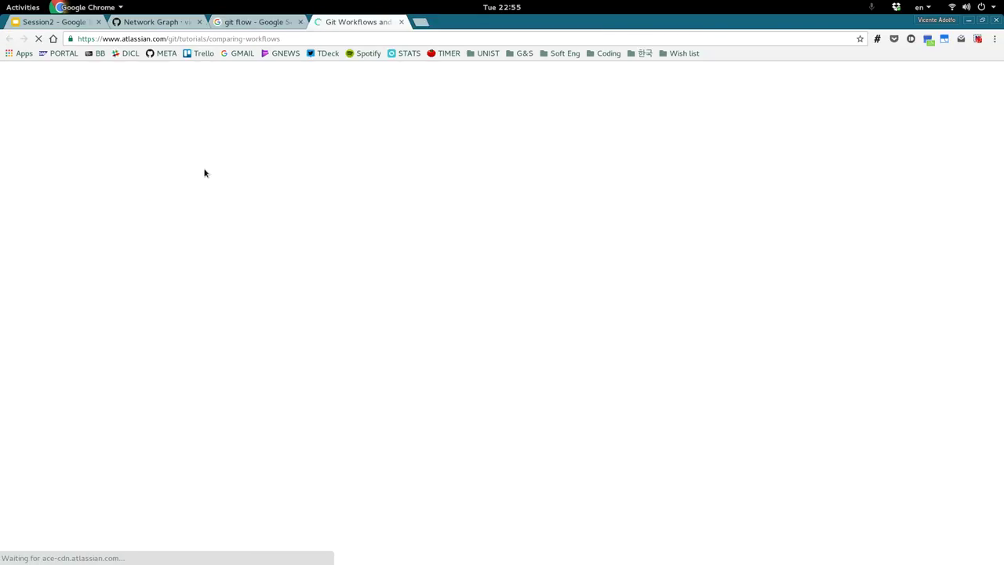
Look through the comparing workflows tutorial and go to its Gitflow Workflow section to examine the branching diagram.
{"action": "scroll", "coordinate": [416, 279], "scroll_direction": "down", "scroll_amount": 5}
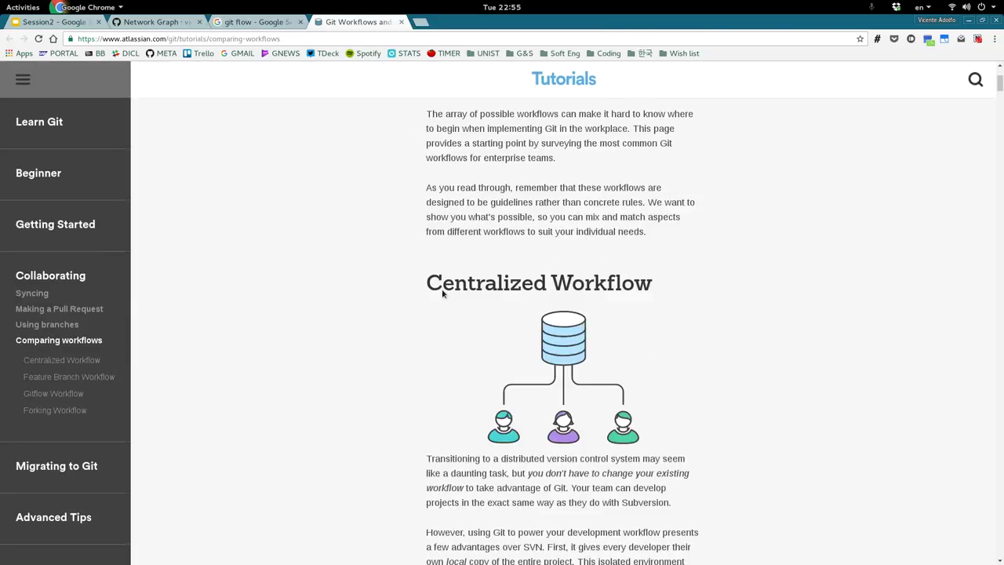
{"action": "left_click", "coordinate": [54, 394]}
{"action": "scroll", "coordinate": [526, 408], "scroll_direction": "up", "scroll_amount": 15}
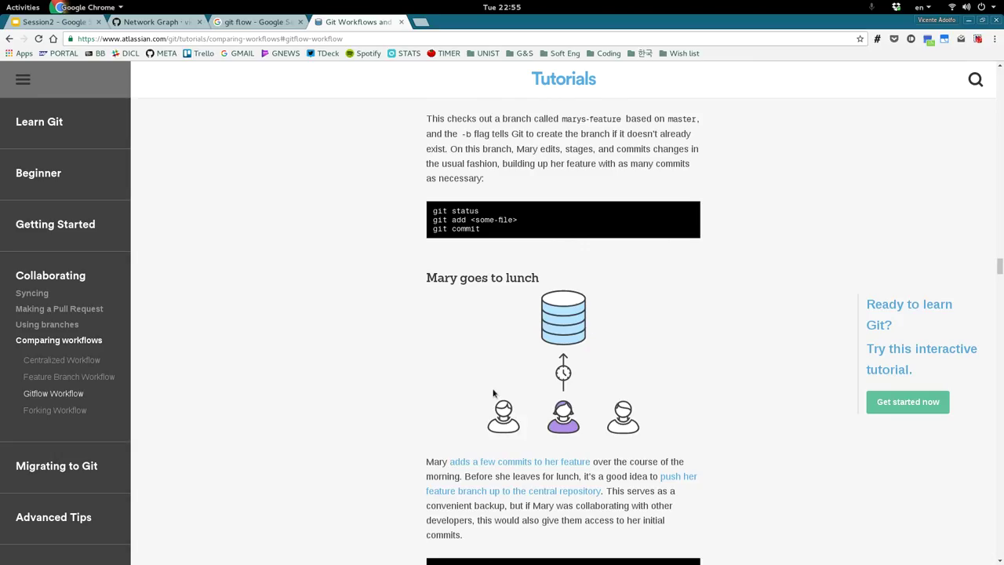
{"action": "scroll", "coordinate": [494, 388], "scroll_direction": "down", "scroll_amount": 5}
{"action": "scroll", "coordinate": [493, 393], "scroll_direction": "up", "scroll_amount": 6}
{"action": "scroll", "coordinate": [493, 393], "scroll_direction": "up", "scroll_amount": 4}
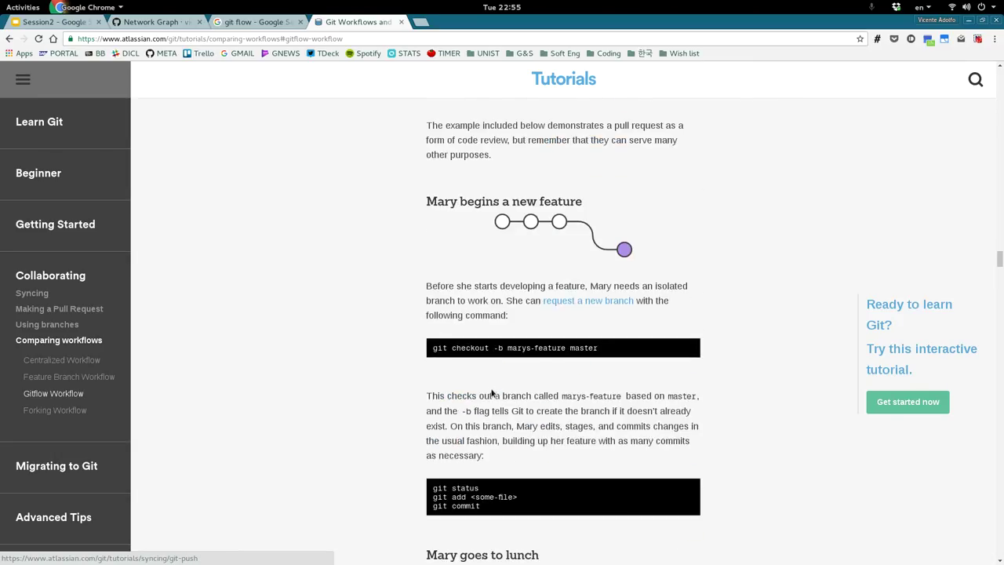
{"action": "scroll", "coordinate": [493, 392], "scroll_direction": "up", "scroll_amount": 6}
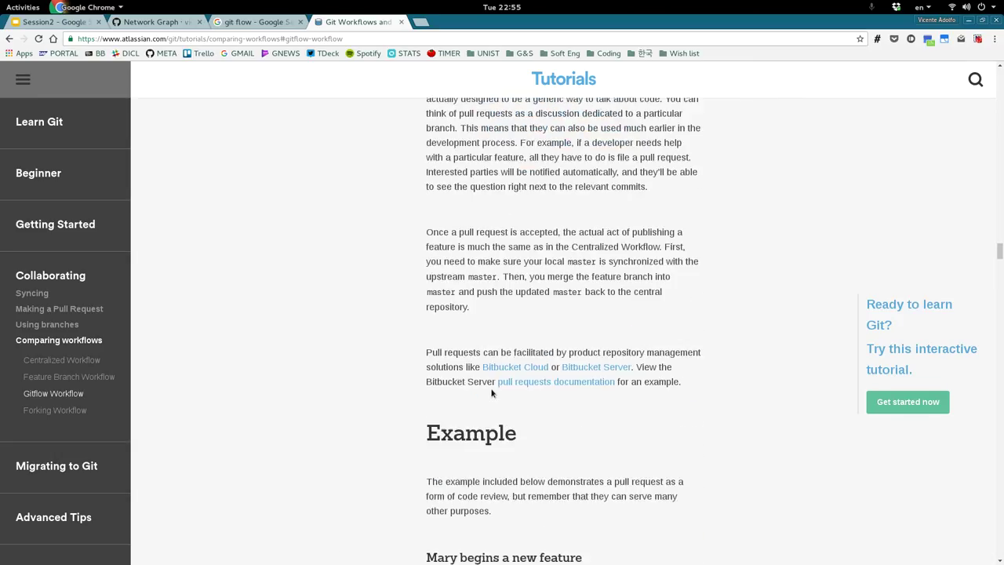
{"action": "left_click", "coordinate": [67, 394]}
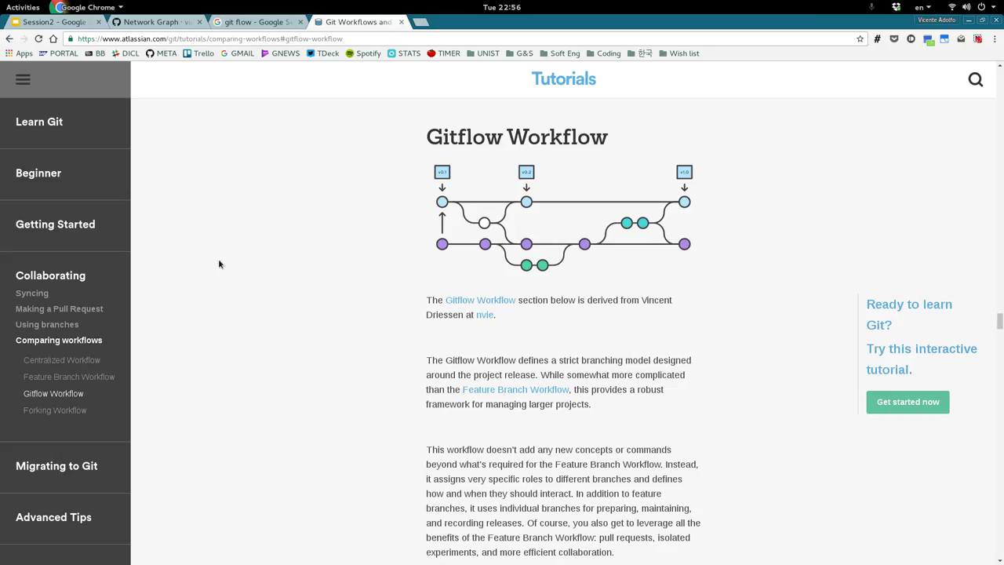
View the tutorial's Learn Git topics, and close the tutorial and search tabs to return to the network graph.
{"action": "left_click", "coordinate": [57, 121]}
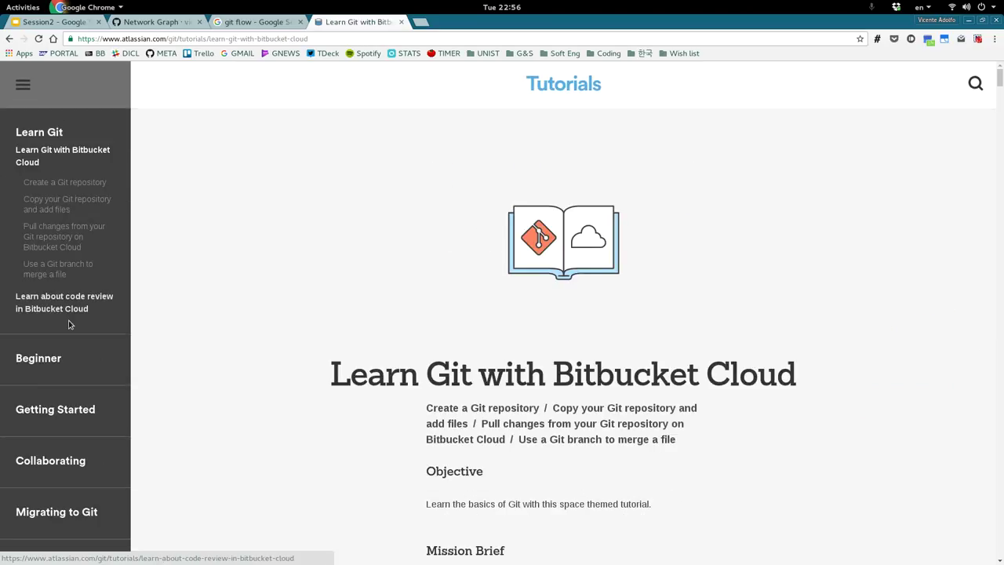
{"action": "scroll", "coordinate": [68, 352], "scroll_direction": "down", "scroll_amount": 1}
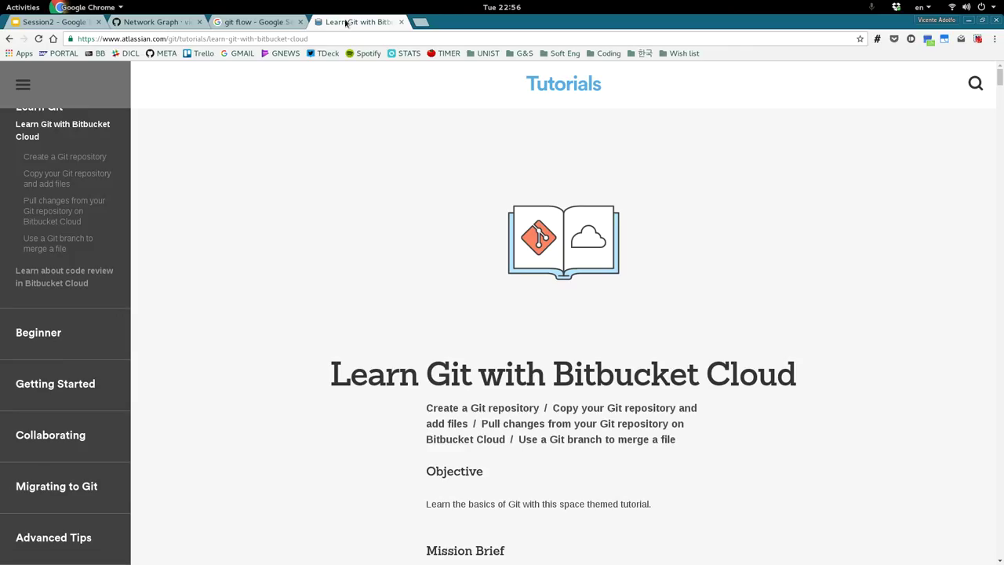
{"action": "key", "text": "ctrl+w"}
{"action": "key", "text": "ctrl+w"}
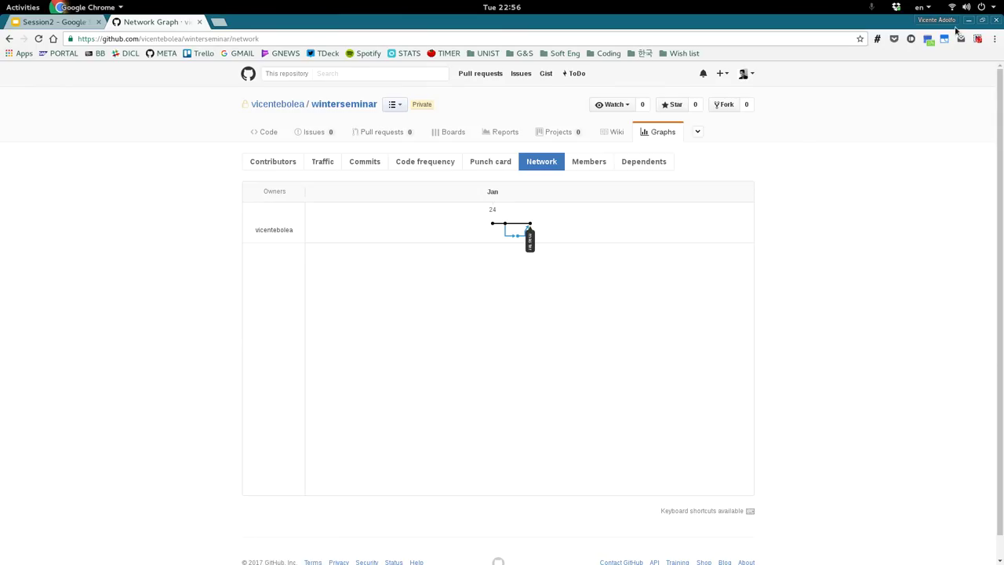
{"action": "left_click", "coordinate": [978, 40]}
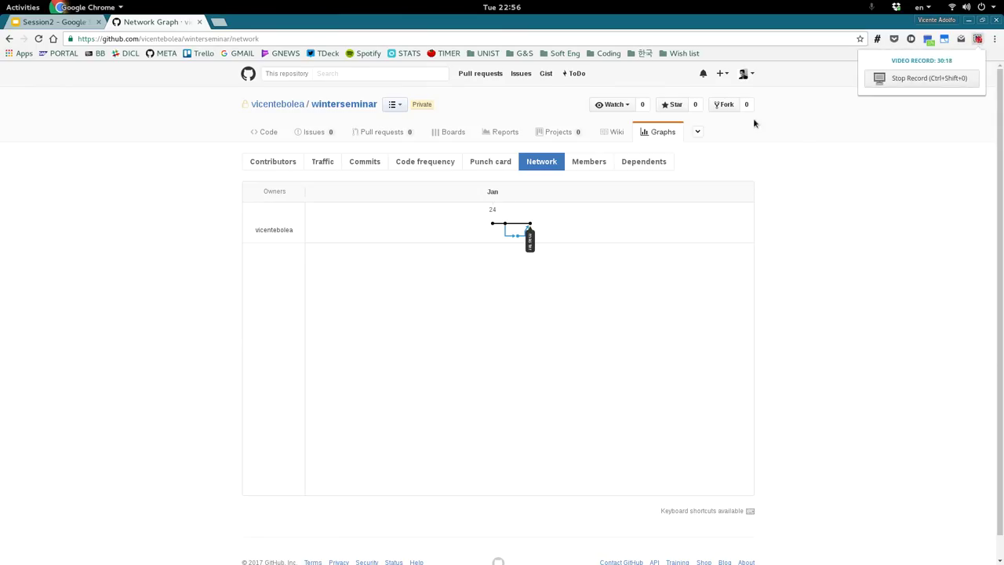
{"action": "left_click", "coordinate": [775, 163]}
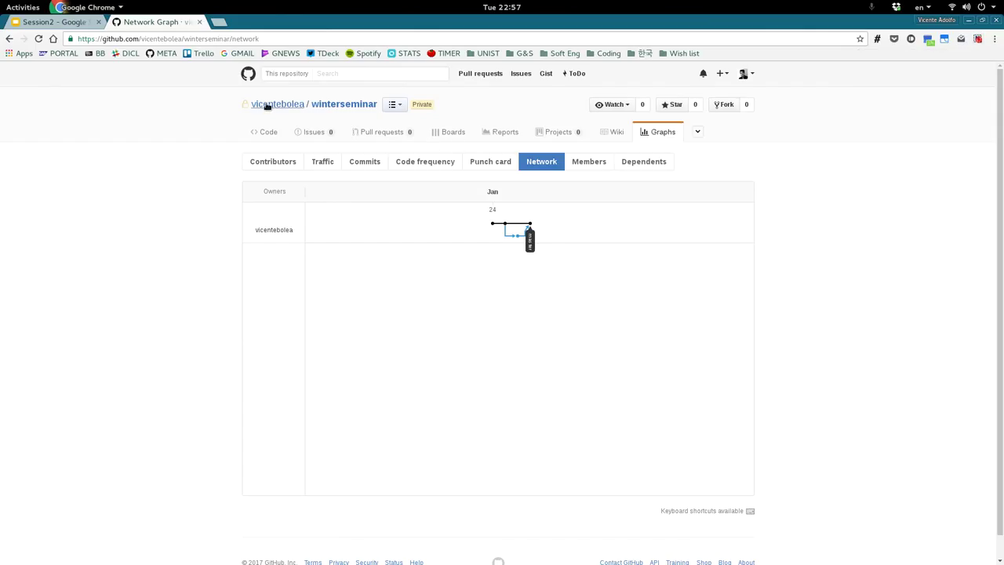
Go from the repository owner's profile to GitHub Gist and browse the full list of the account's gists.
{"action": "left_click", "coordinate": [343, 105]}
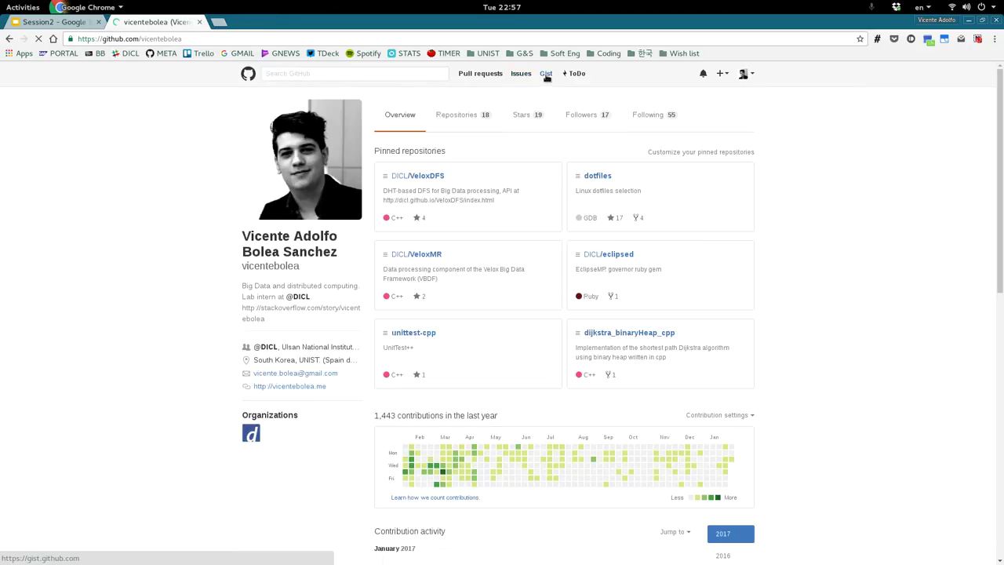
{"action": "left_click", "coordinate": [546, 73]}
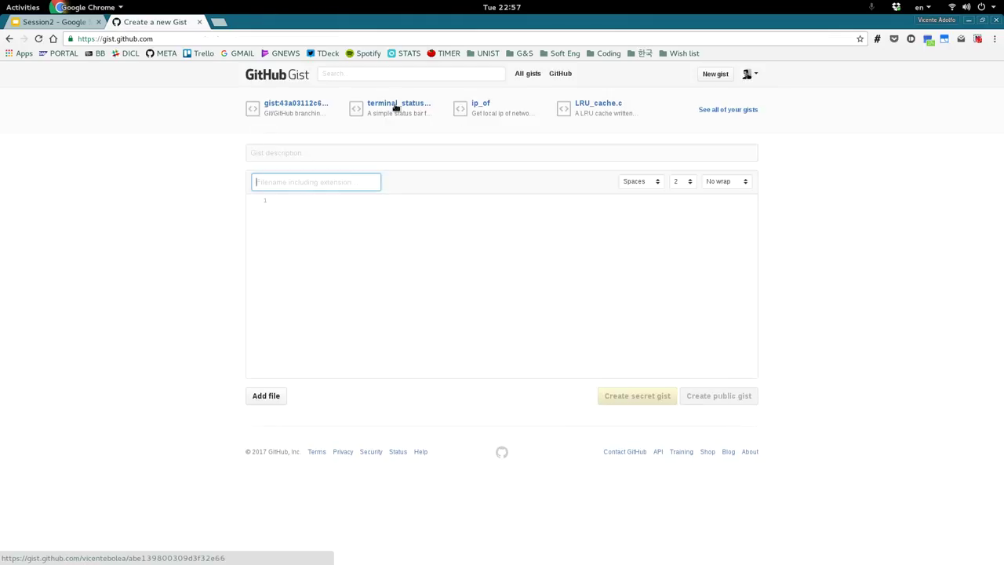
{"action": "left_click", "coordinate": [753, 110]}
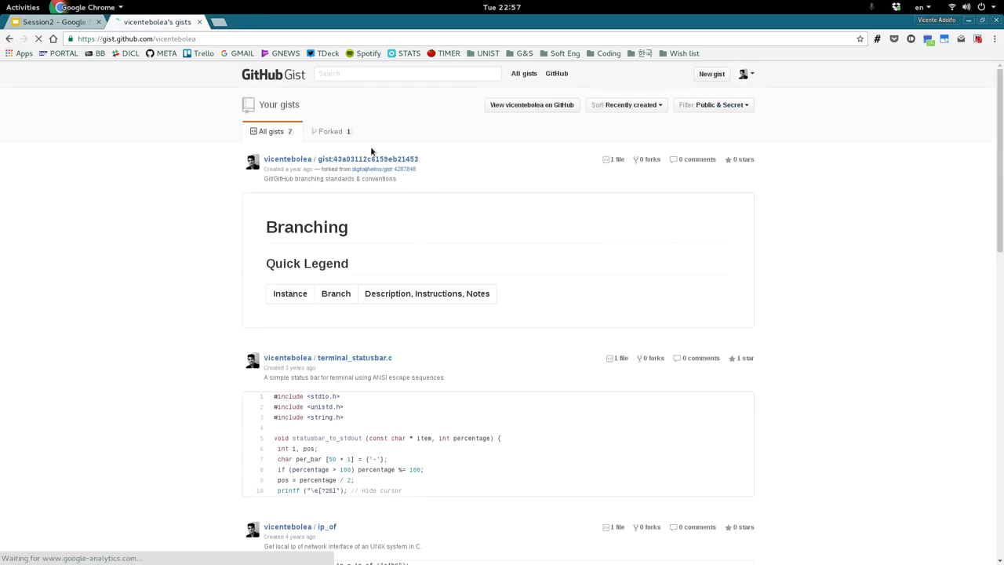
{"action": "scroll", "coordinate": [358, 207], "scroll_direction": "down", "scroll_amount": 1}
{"action": "scroll", "coordinate": [357, 207], "scroll_direction": "down", "scroll_amount": 5}
{"action": "scroll", "coordinate": [357, 210], "scroll_direction": "up", "scroll_amount": 4}
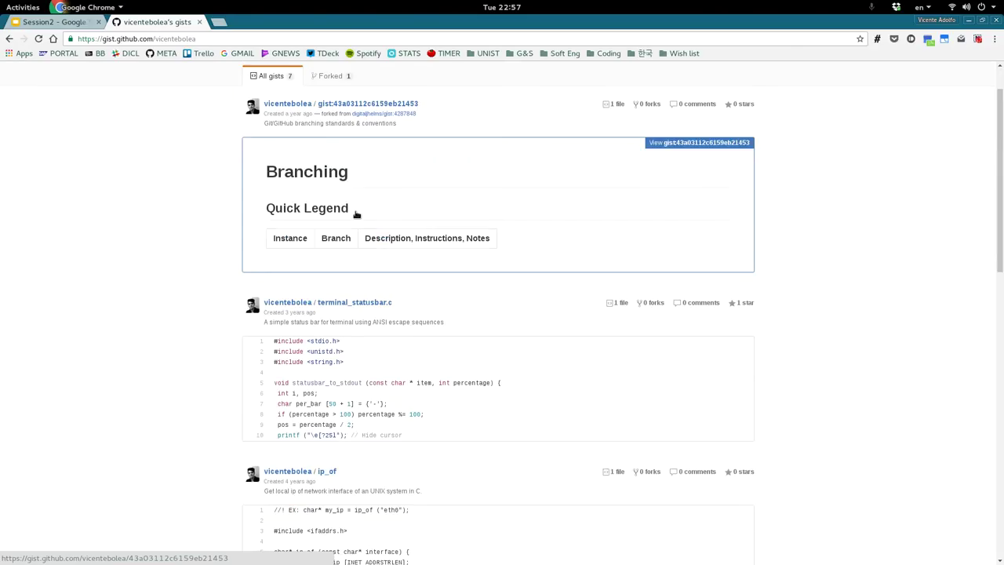
{"action": "scroll", "coordinate": [323, 314], "scroll_direction": "down", "scroll_amount": 5}
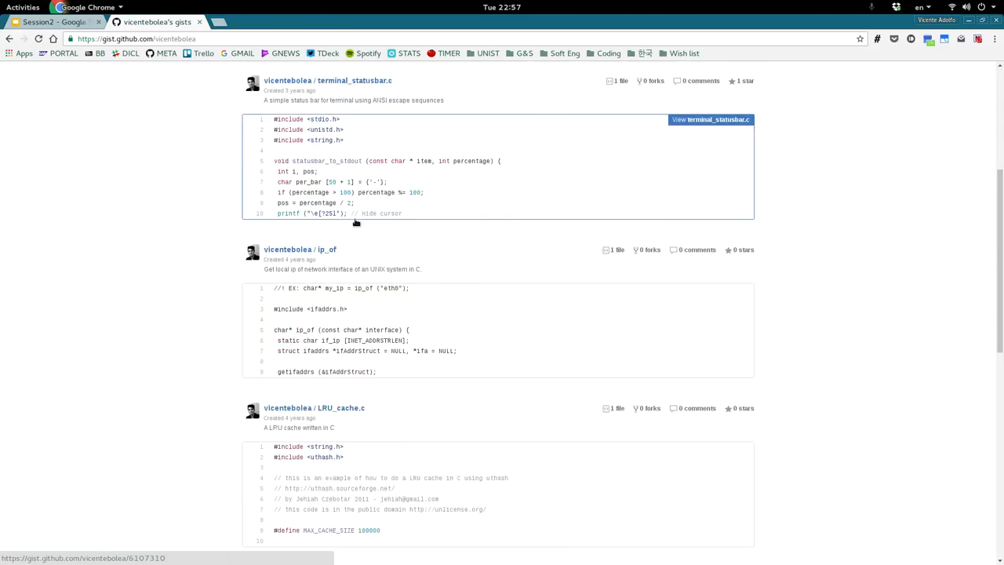
{"action": "scroll", "coordinate": [389, 212], "scroll_direction": "up", "scroll_amount": 1}
Open the terminal_statusbar.c gist and look through its code and comment area.
{"action": "left_click", "coordinate": [424, 235]}
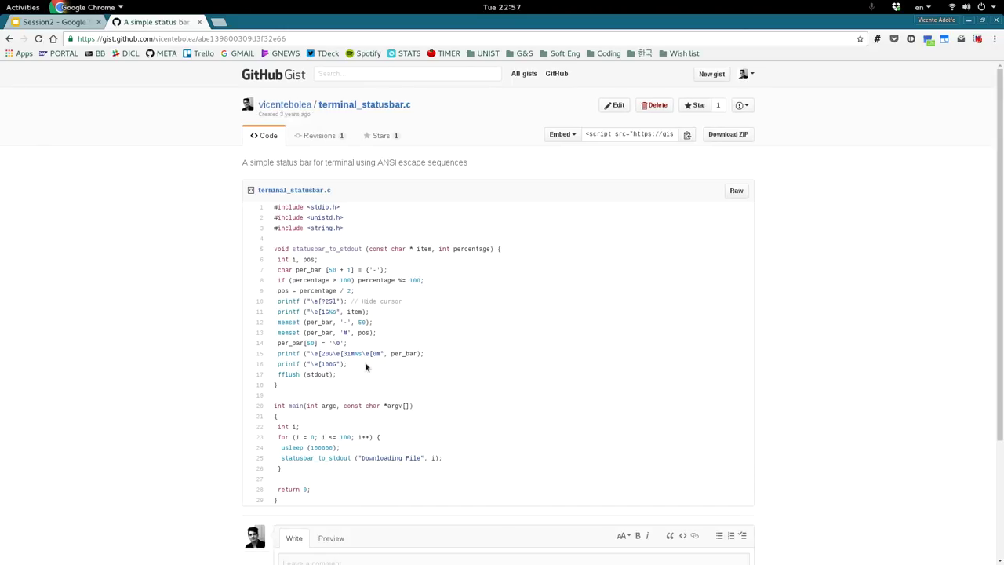
{"action": "left_click_drag", "start_coordinate": [312, 355], "coordinate": [332, 356]}
{"action": "left_click", "coordinate": [341, 363]}
{"action": "left_click", "coordinate": [335, 359]}
{"action": "scroll", "coordinate": [428, 273], "scroll_direction": "down", "scroll_amount": 3}
Return to the gist list to view the bin_to_str gist, and go back to the main GitHub home page.
{"action": "left_click", "coordinate": [10, 39]}
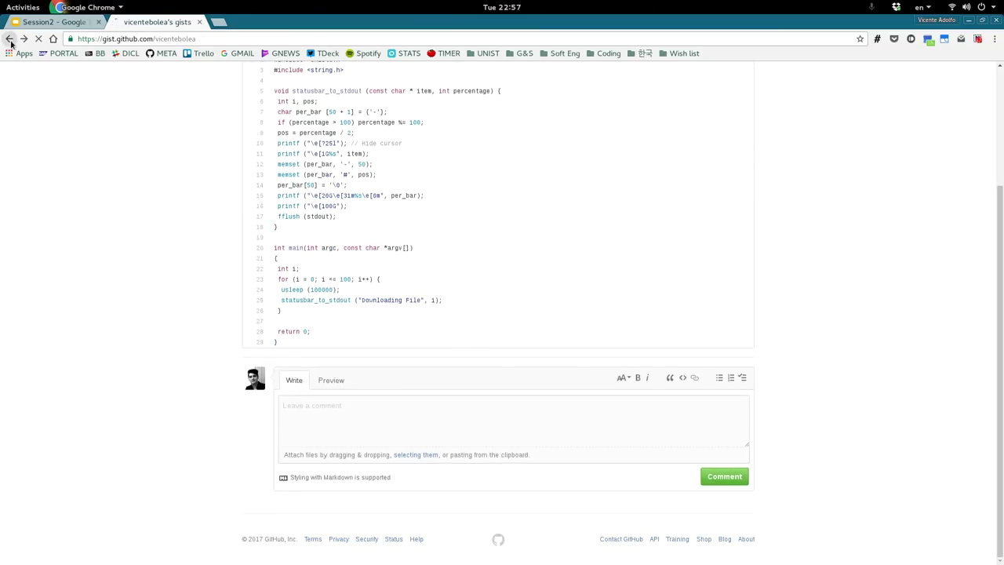
{"action": "scroll", "coordinate": [448, 416], "scroll_direction": "down", "scroll_amount": 7}
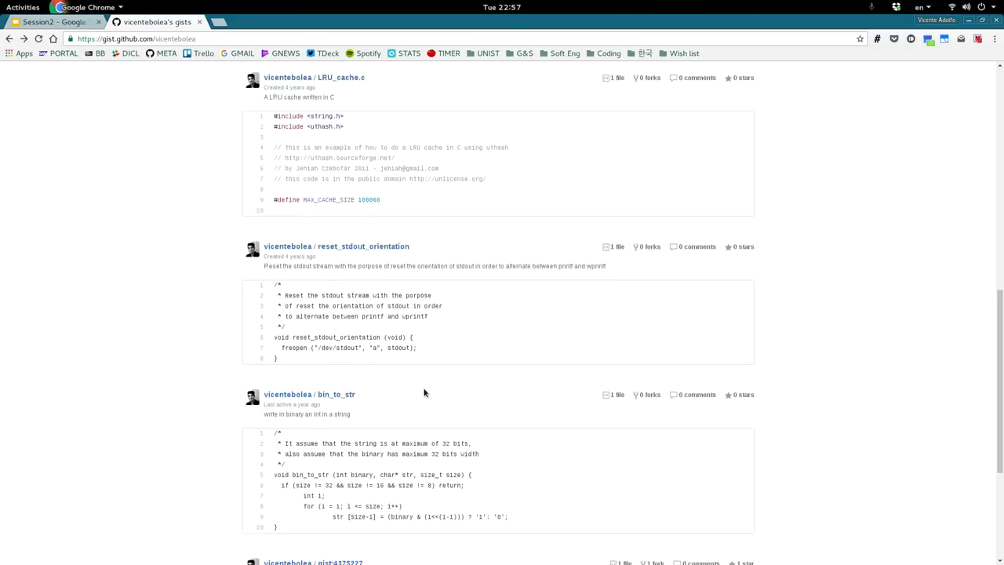
{"action": "scroll", "coordinate": [332, 417], "scroll_direction": "down", "scroll_amount": 5}
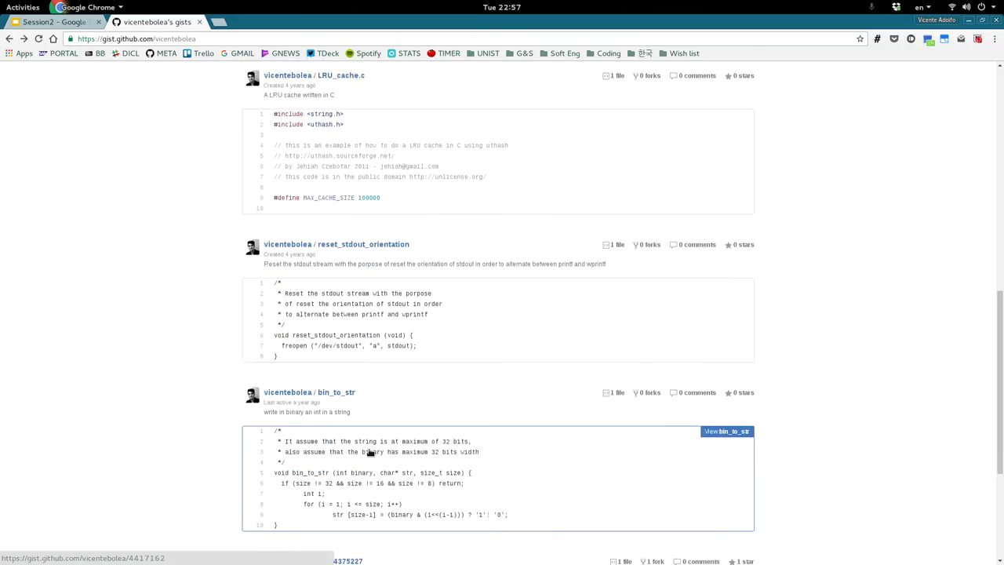
{"action": "scroll", "coordinate": [384, 363], "scroll_direction": "down", "scroll_amount": 1}
{"action": "left_click", "coordinate": [394, 314]}
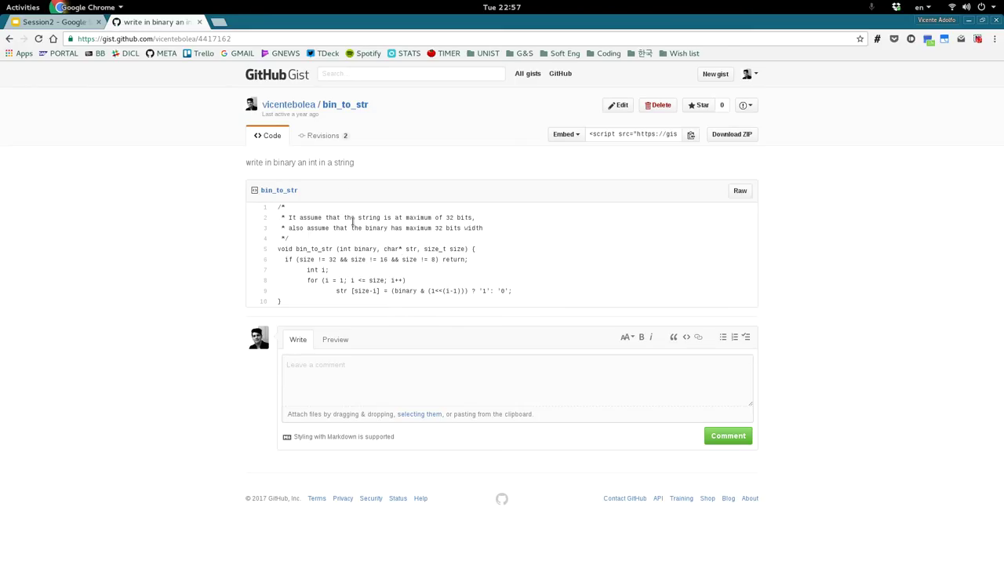
{"action": "left_click", "coordinate": [302, 105]}
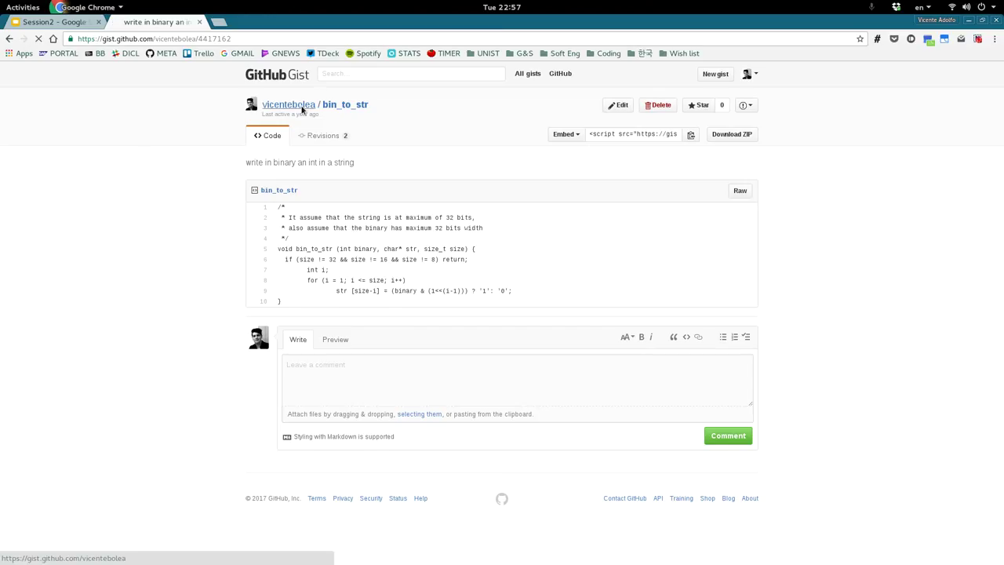
{"action": "left_click", "coordinate": [552, 73]}
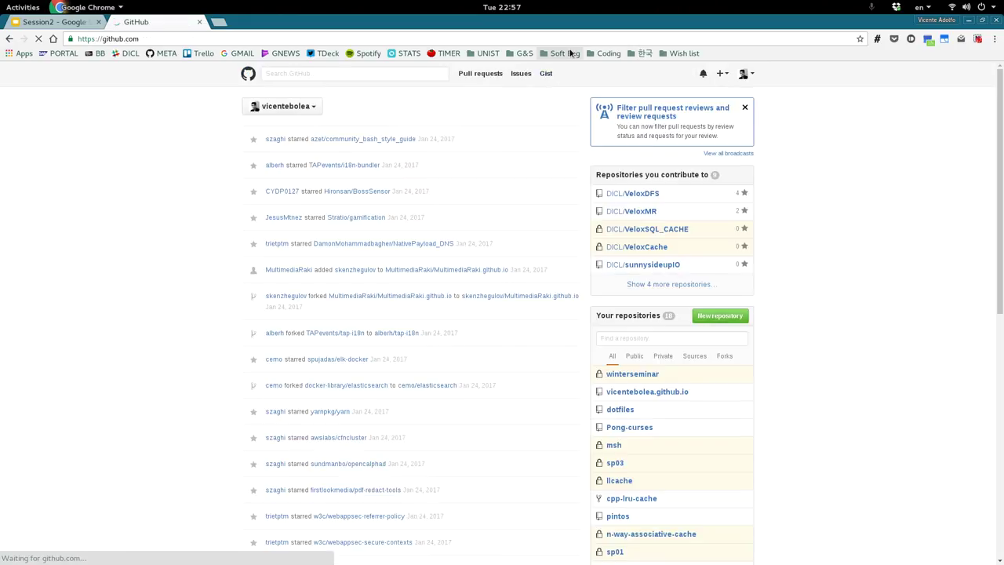
Open the signed-in account's own profile and look through its contribution activity for January 2017.
{"action": "left_click", "coordinate": [743, 73]}
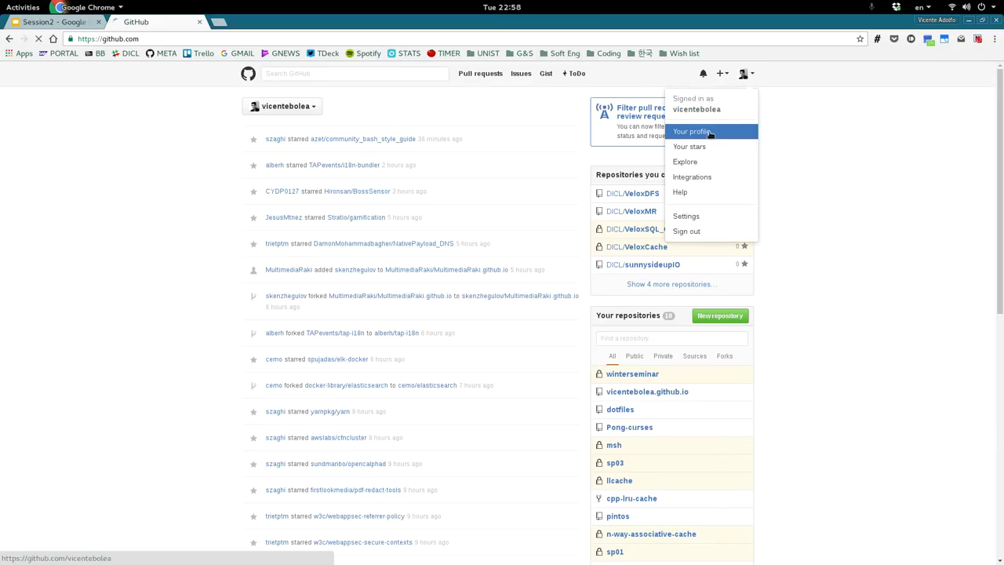
{"action": "left_click", "coordinate": [713, 132]}
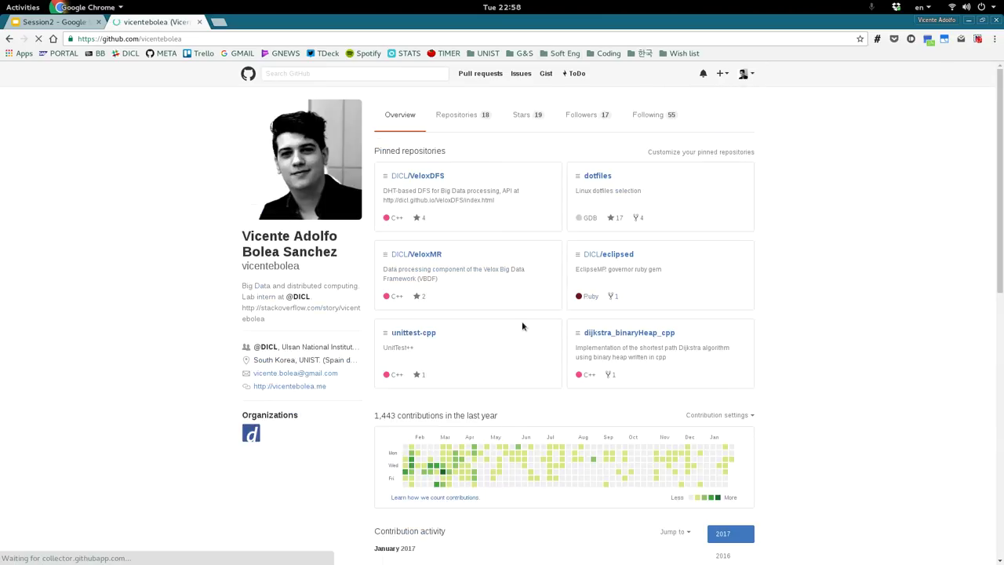
{"action": "scroll", "coordinate": [522, 212], "scroll_direction": "down", "scroll_amount": 5}
{"action": "scroll", "coordinate": [521, 205], "scroll_direction": "down", "scroll_amount": 5}
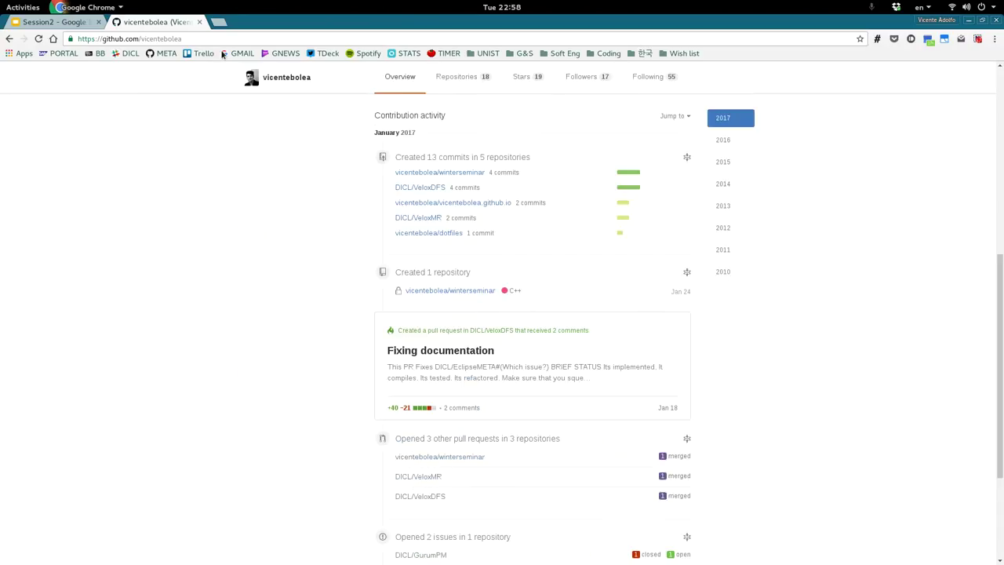
{"action": "left_click", "coordinate": [40, 37]}
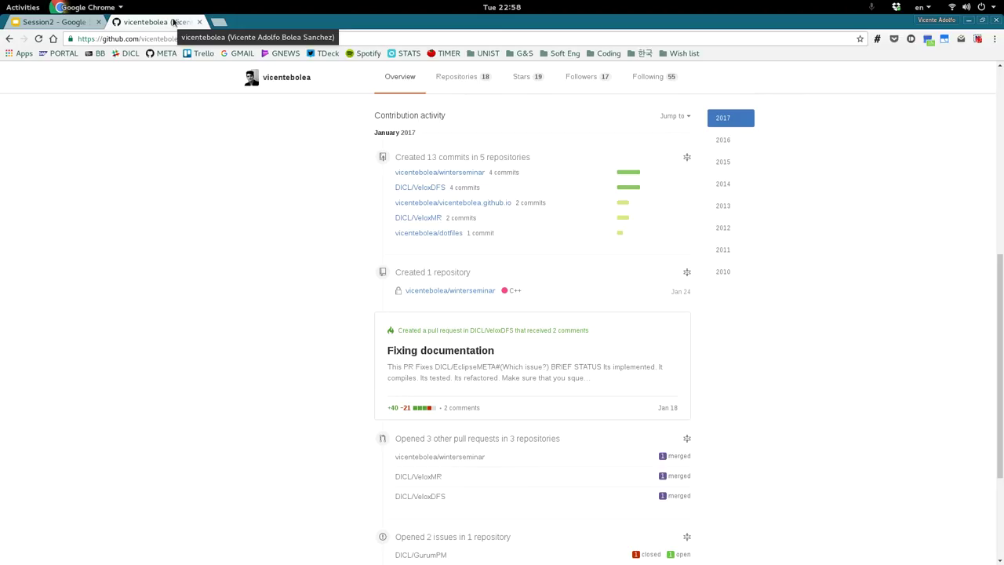
Close the GitHub profile page, return to the Session2 presentation and view the "Git mini-tutorial 3: Branches" slide.
{"action": "left_click", "coordinate": [199, 22]}
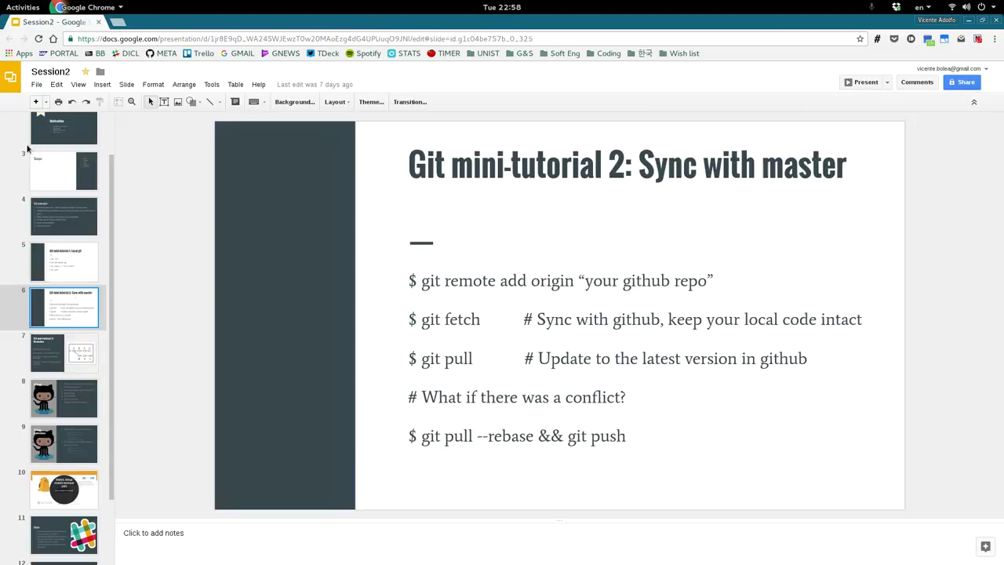
{"action": "left_click", "coordinate": [56, 362]}
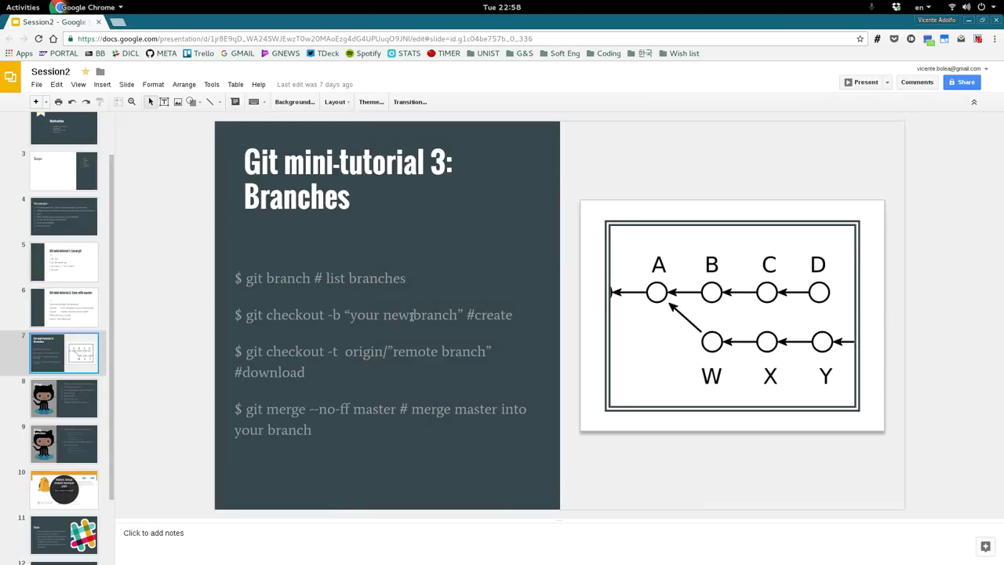
{"action": "scroll", "coordinate": [17, 432], "scroll_direction": "down", "scroll_amount": 2}
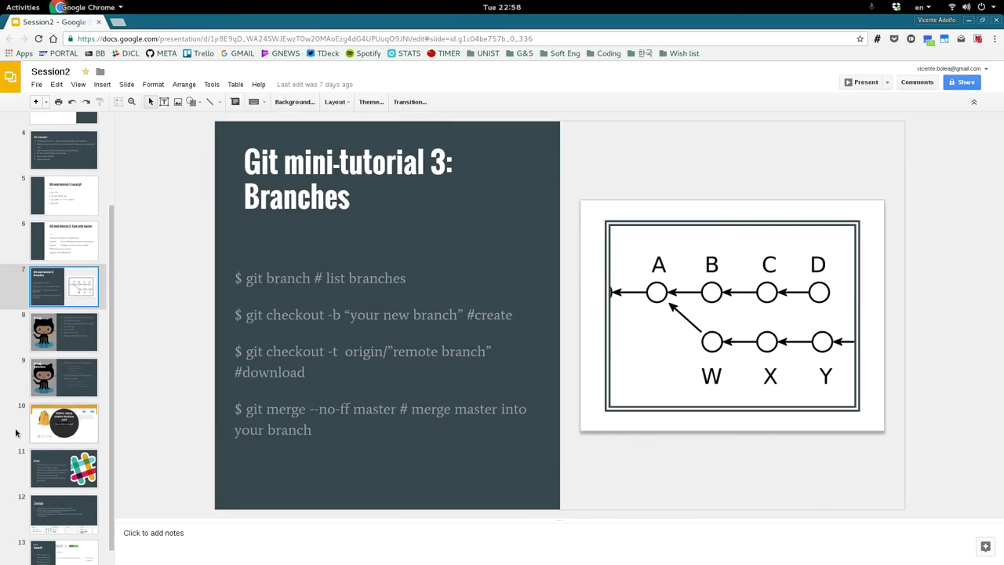